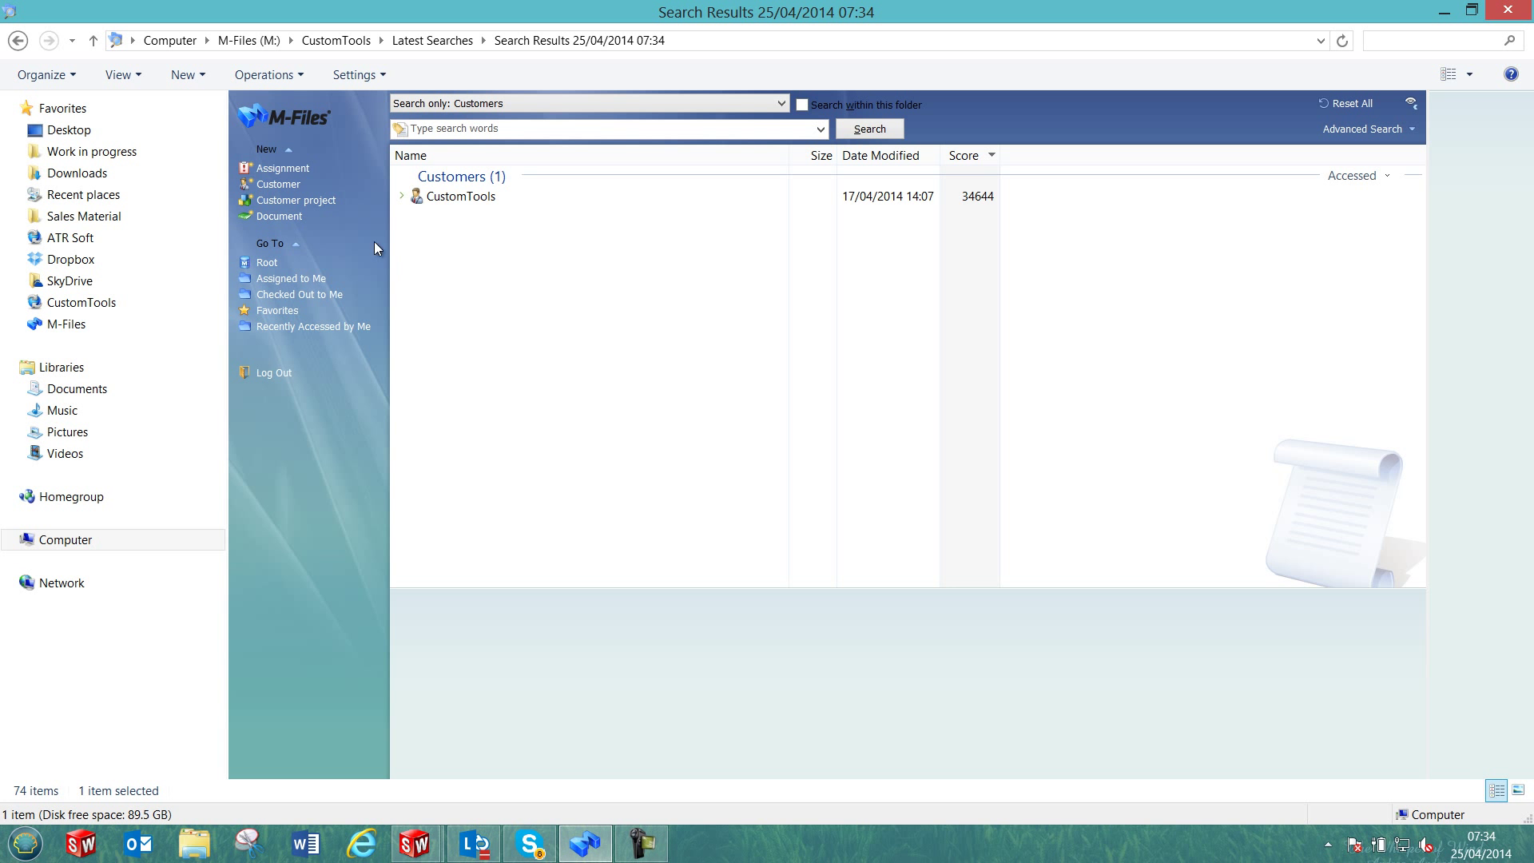
Step: Create a new customer named ATR Soft
click(278, 185)
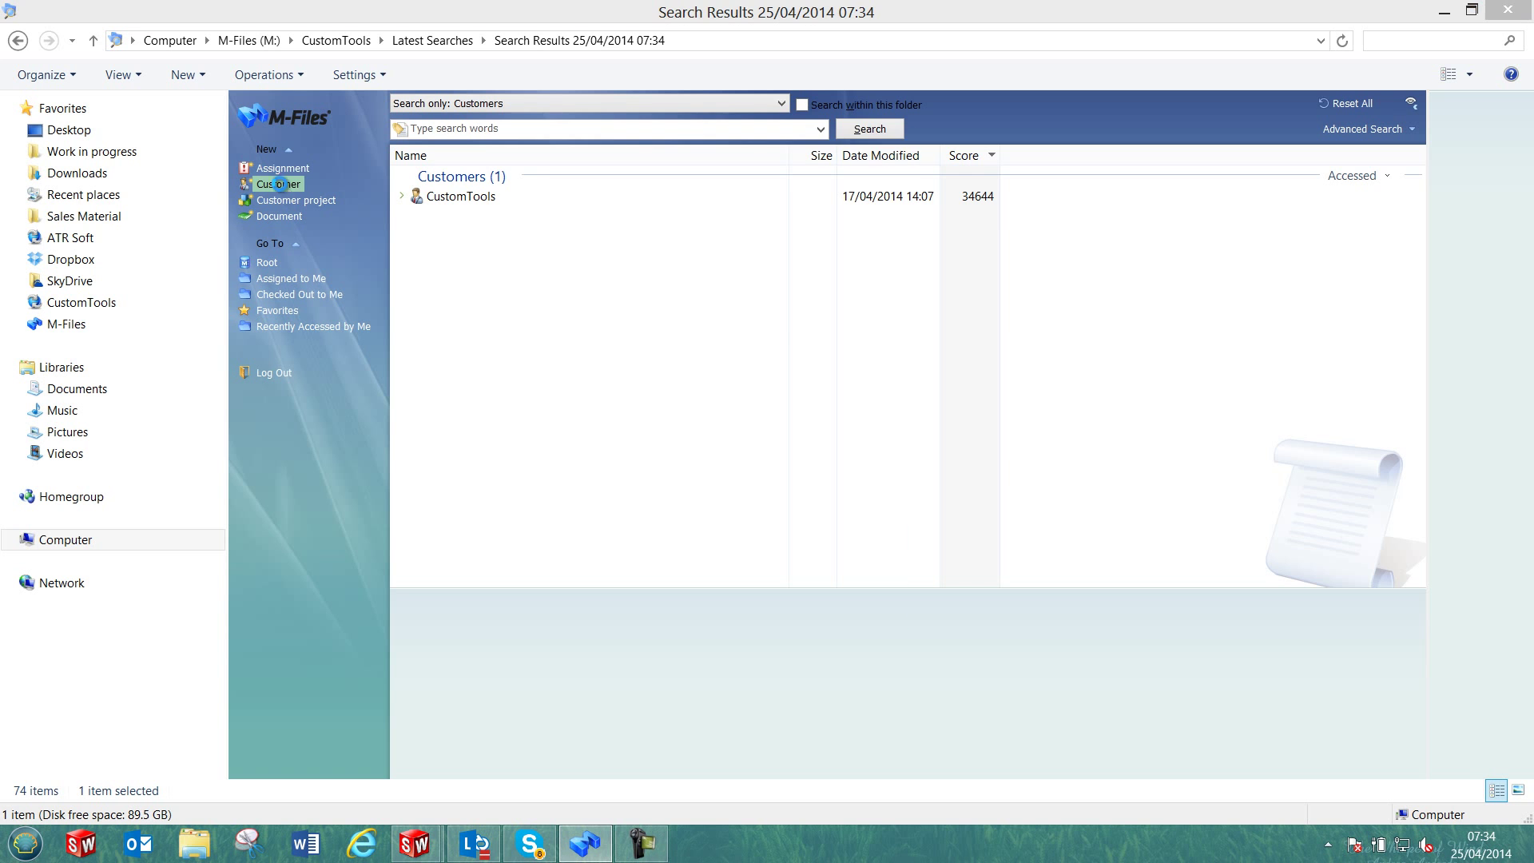
text(ATR Soft)
key(Return)
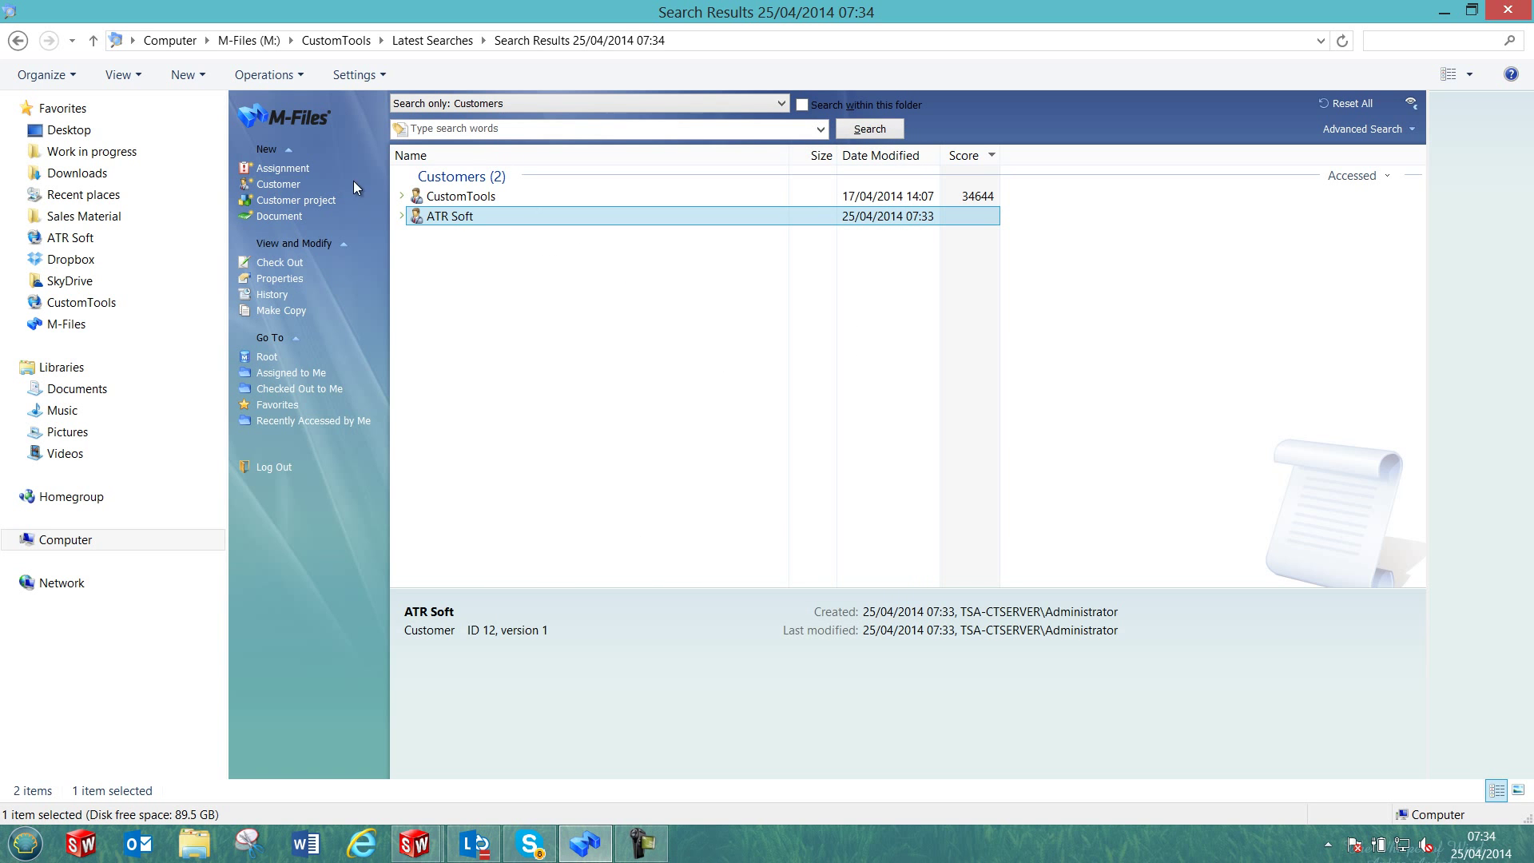
Step: Add the customer project Conveyor under ATR Soft, then bring up the SolidWorks assembly
click(403, 217)
click(416, 237)
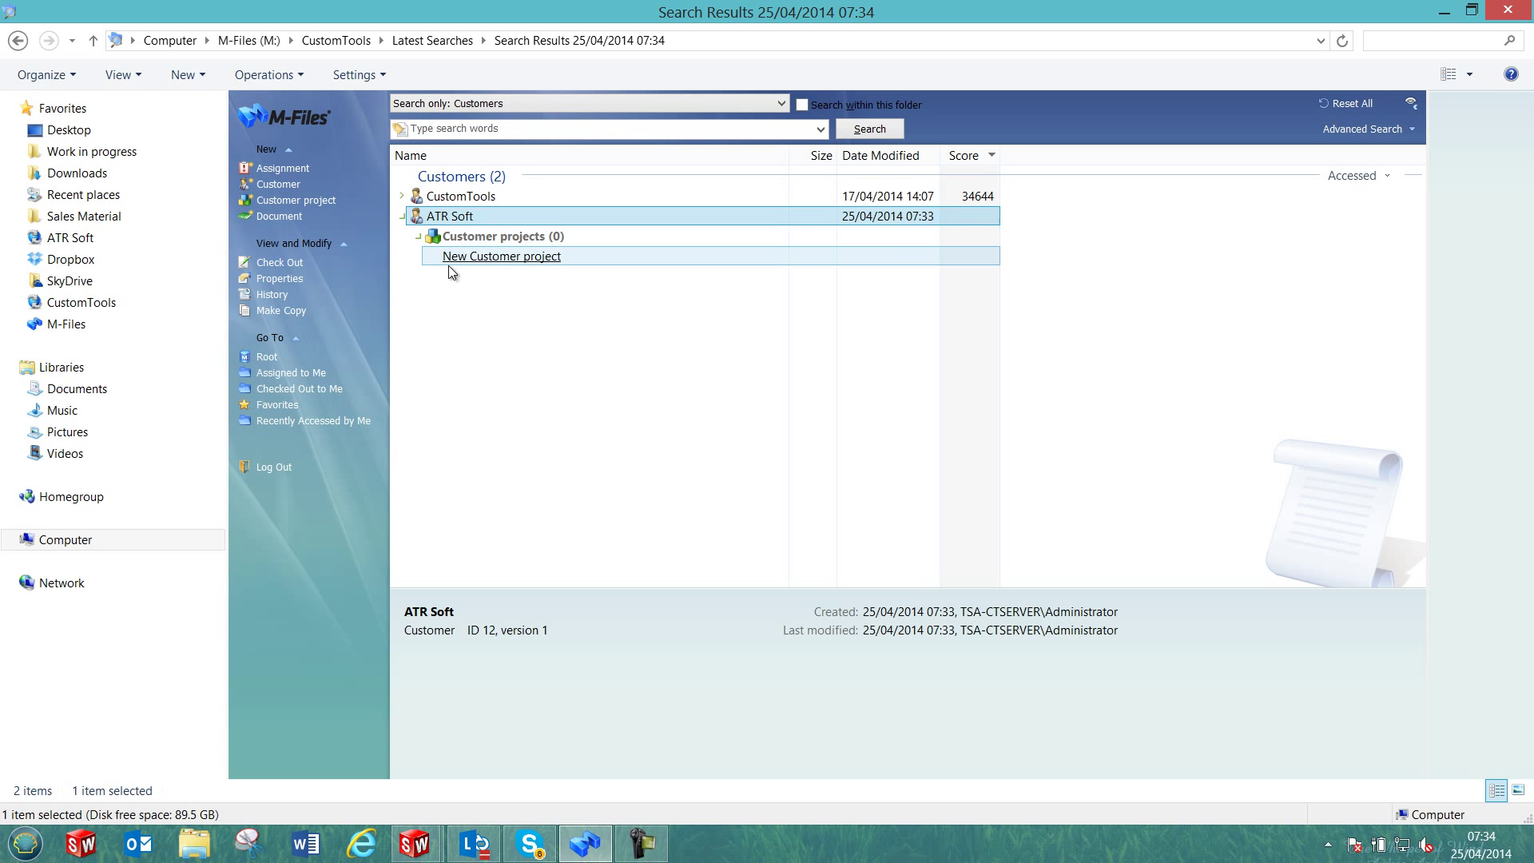
click(461, 257)
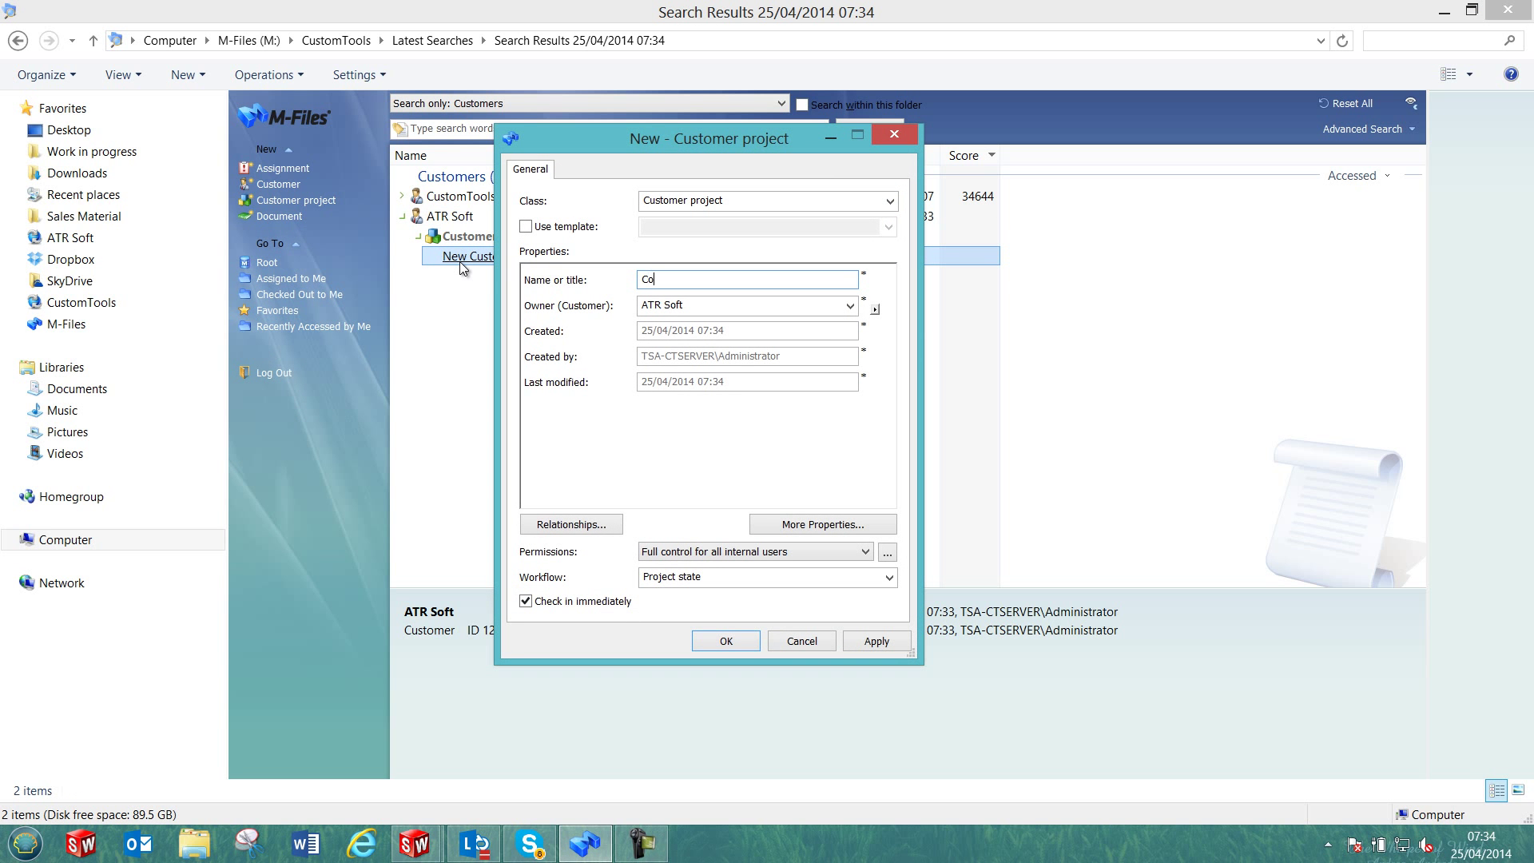
key(Return)
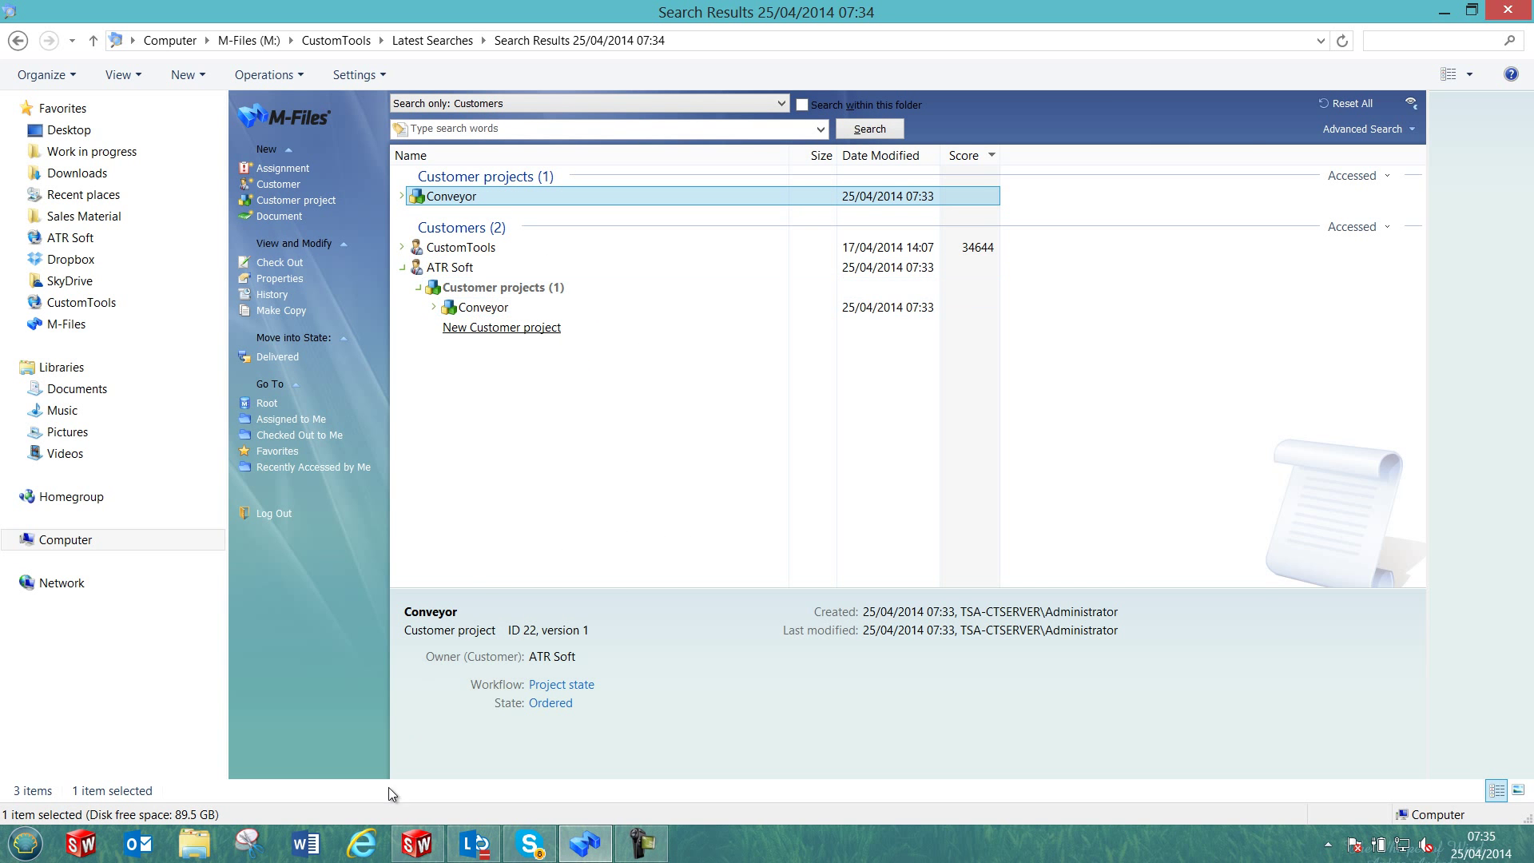
click(414, 843)
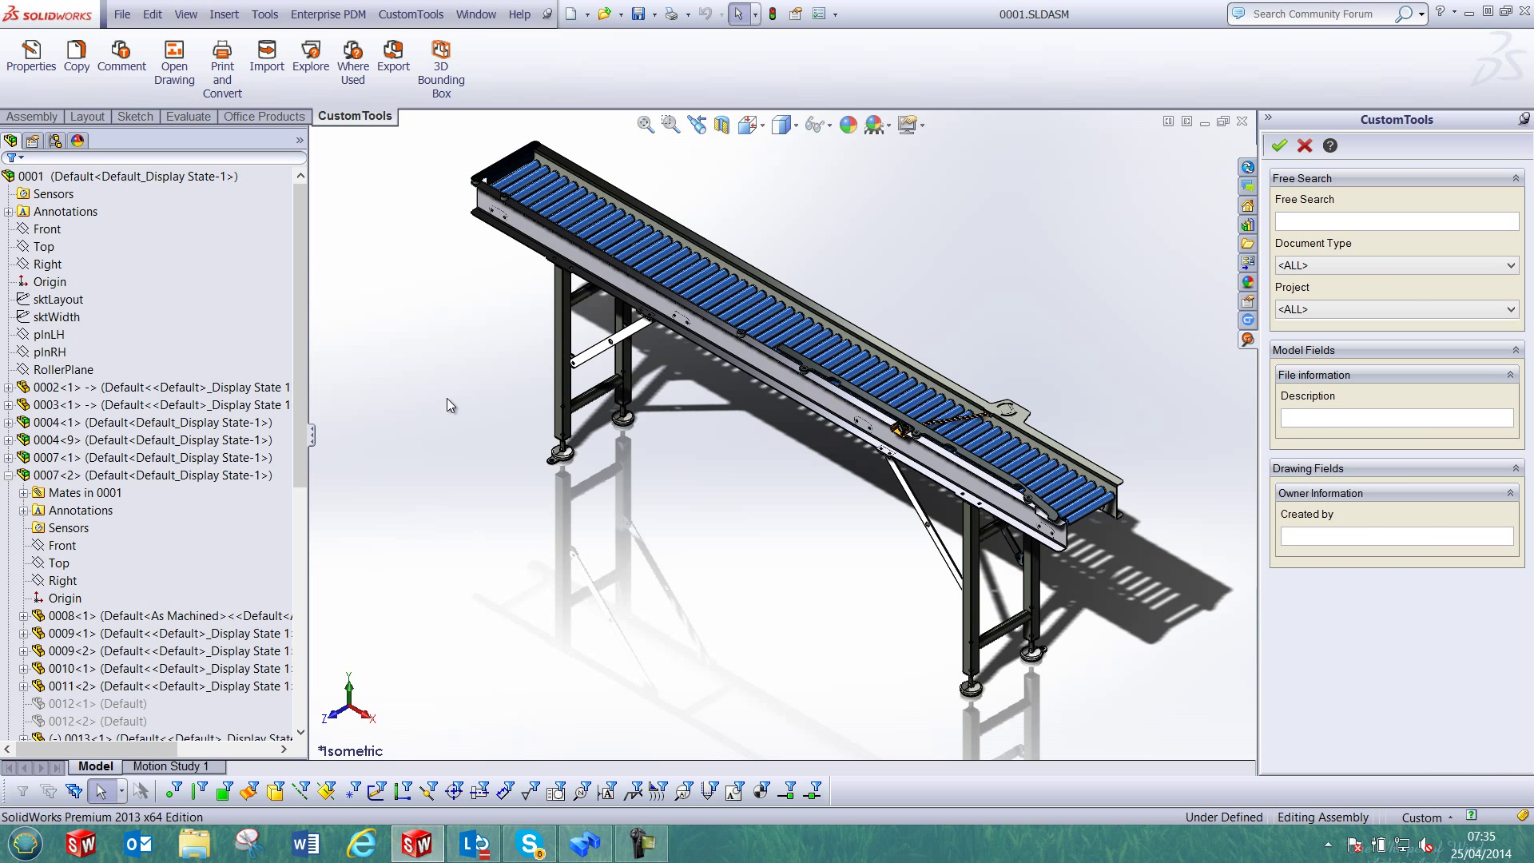
Step: Open the CustomTools export structure, check the Check-in As column, and start the export
click(384, 58)
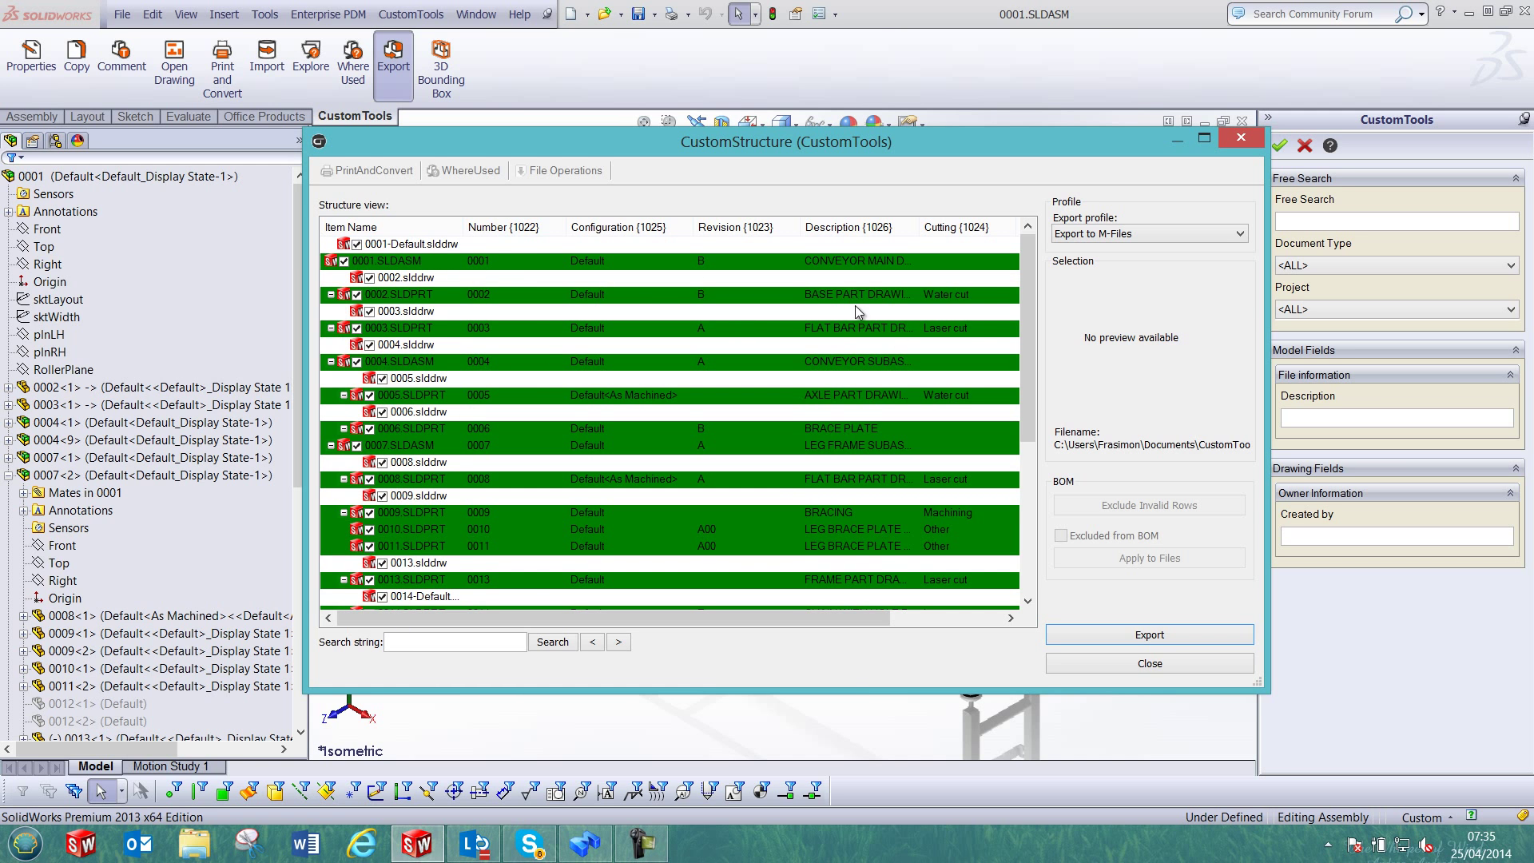
drag(768, 619, 920, 611)
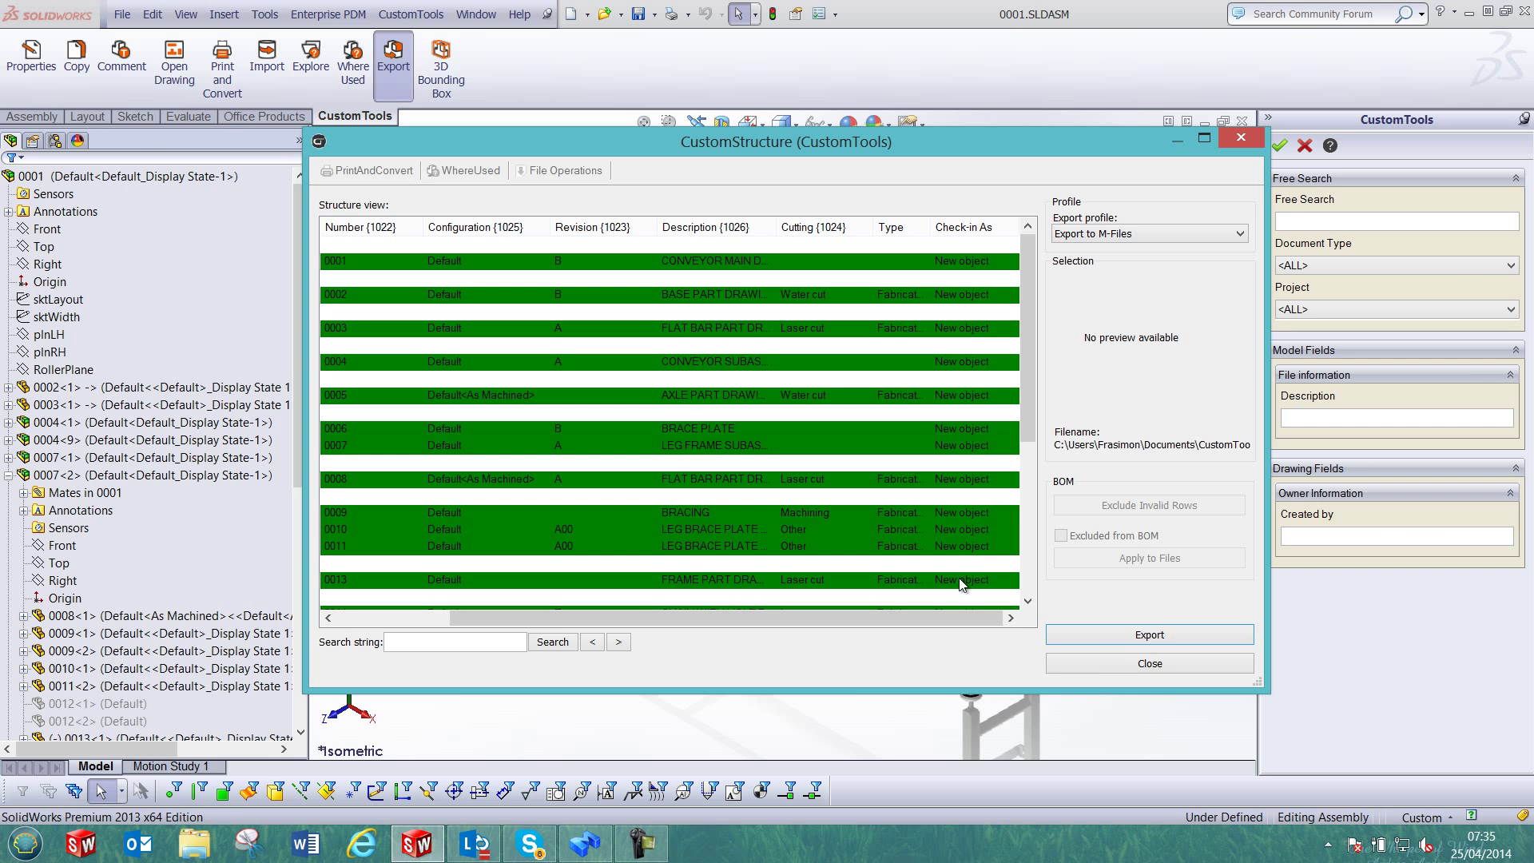
click(1118, 637)
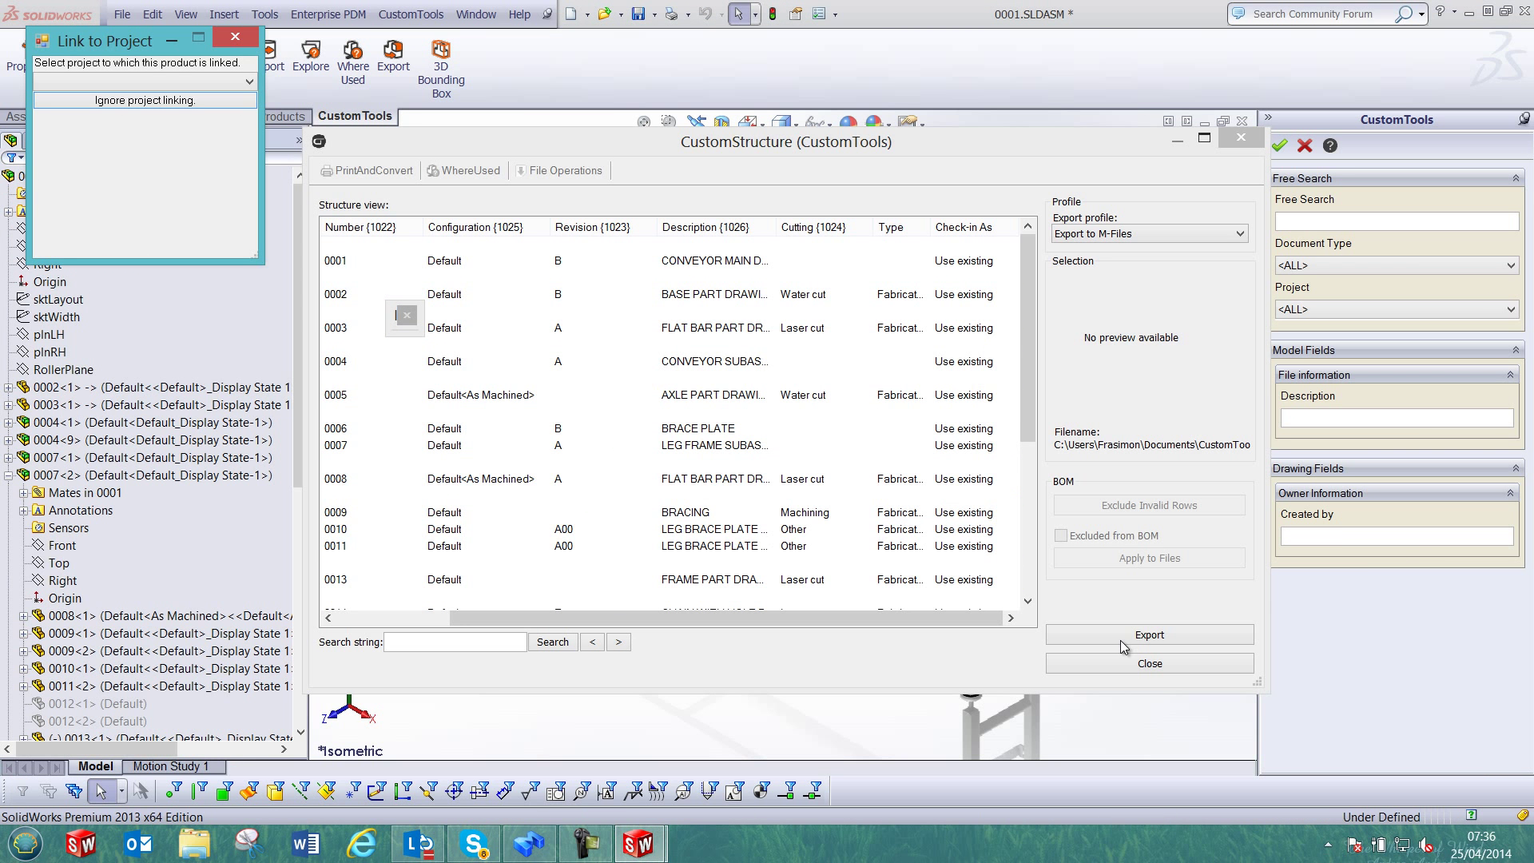
Step: Link the exported product to the Conveyor project, acknowledge success, and return to M-Files
click(238, 84)
click(80, 112)
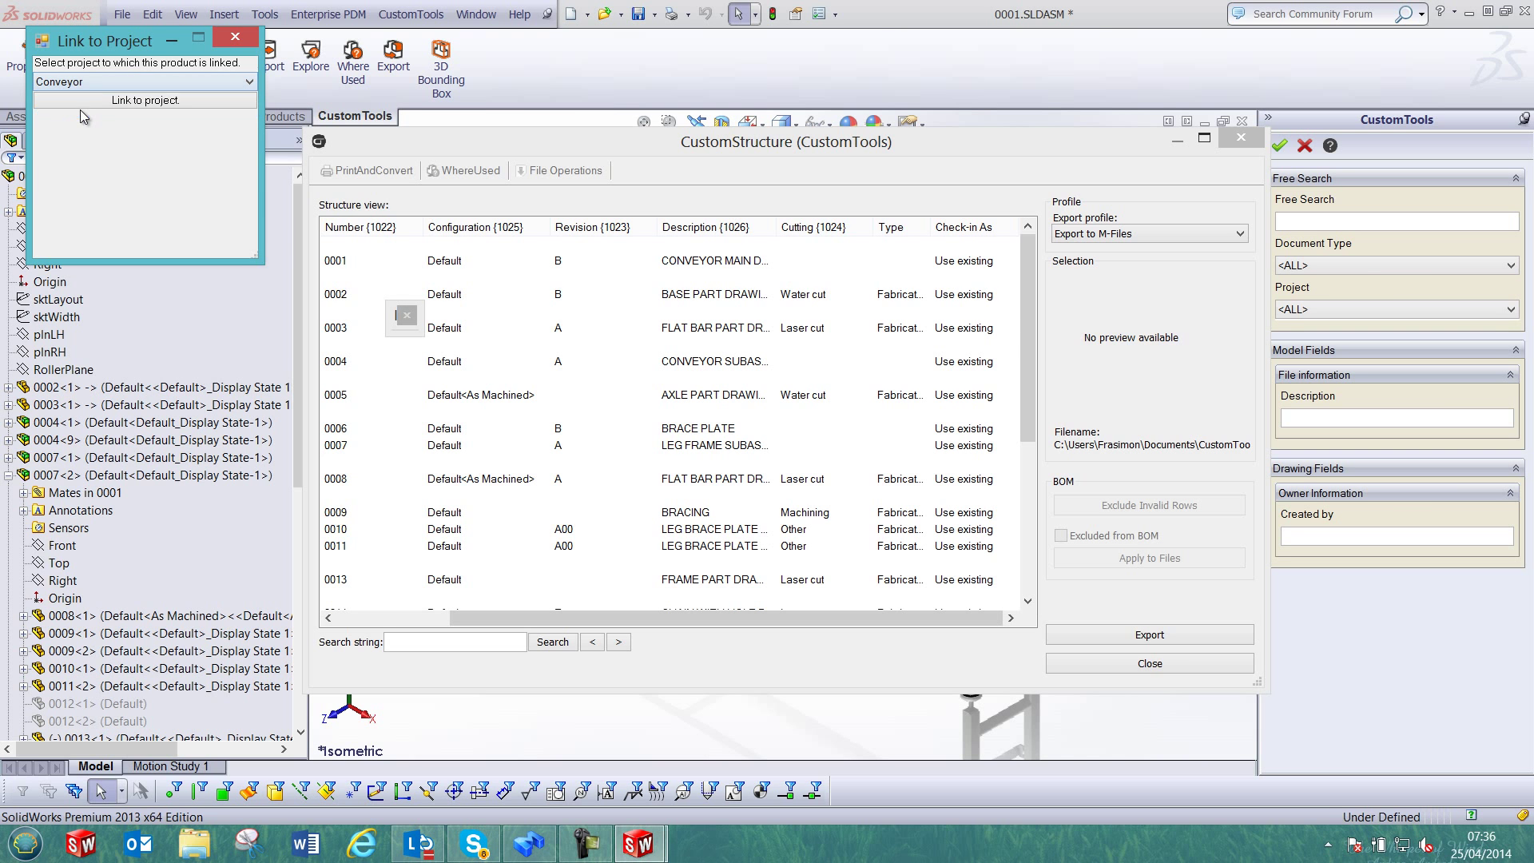
click(138, 99)
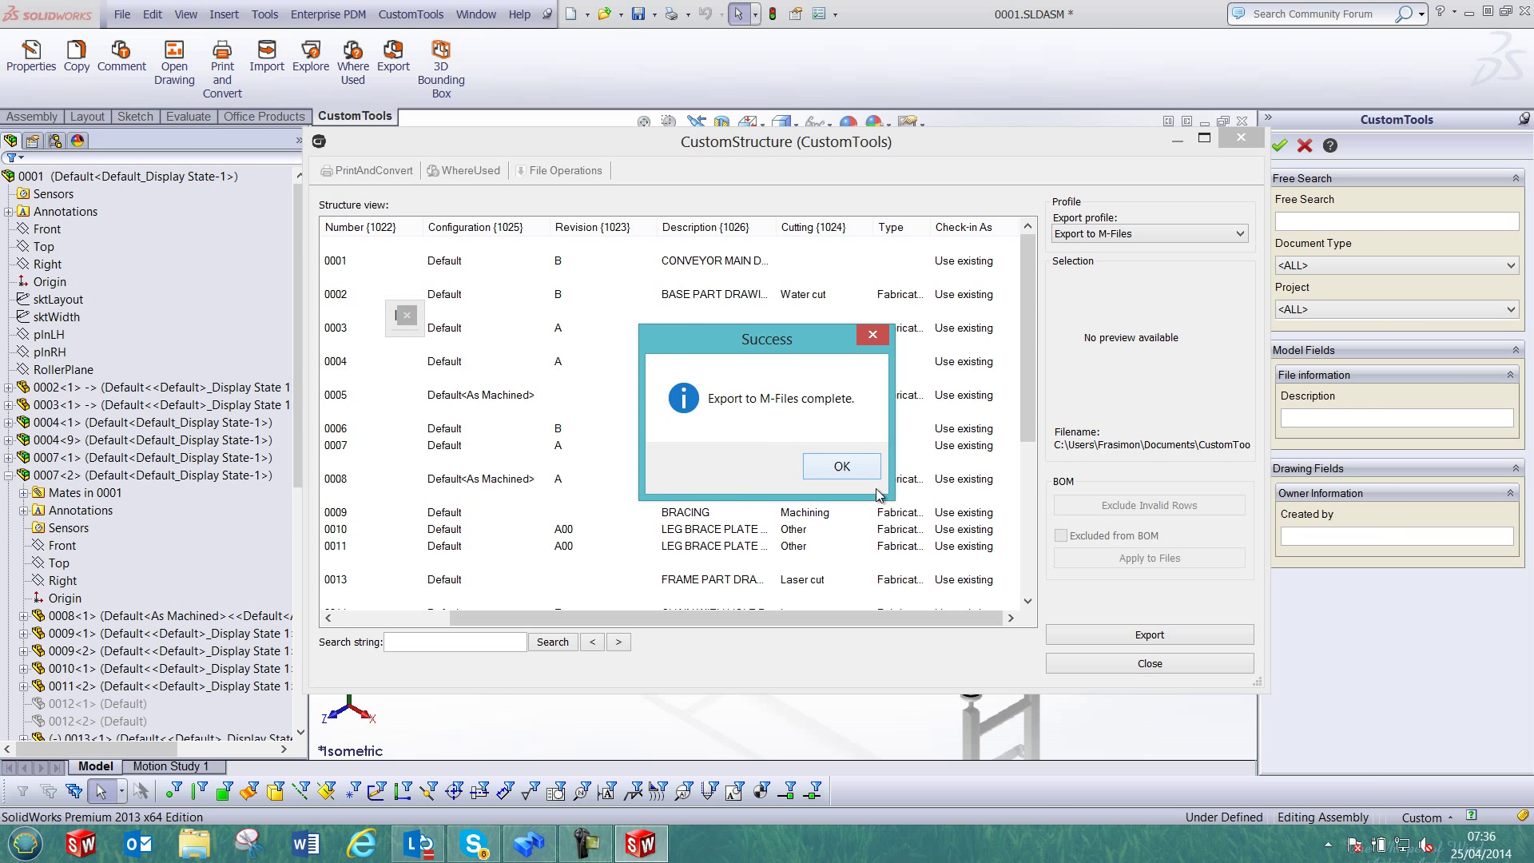
click(866, 469)
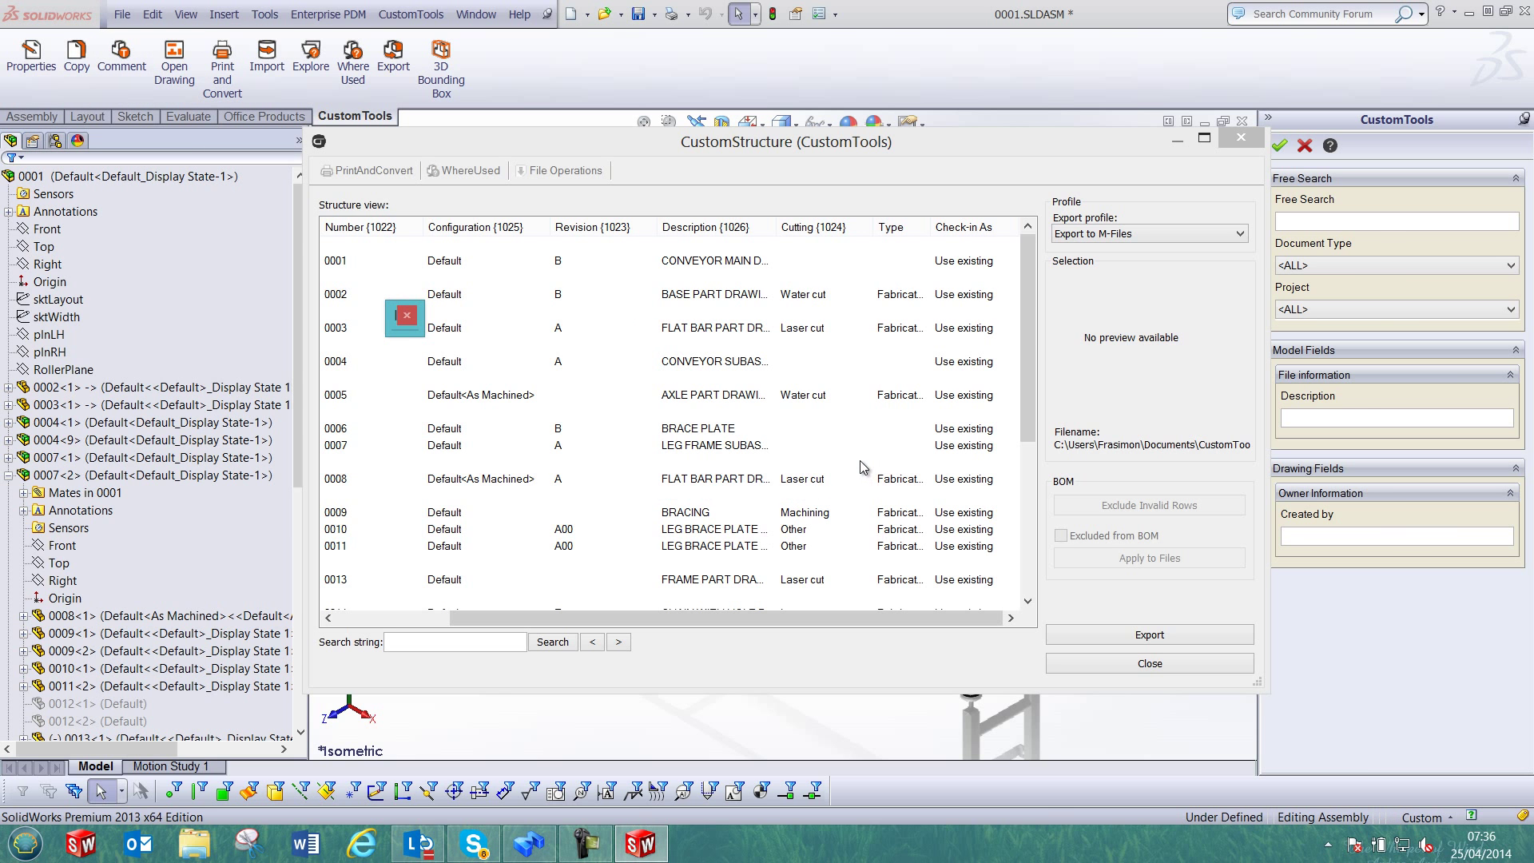
click(529, 842)
Step: Rerun the customer search and expand ATR Soft's Conveyor project
click(504, 129)
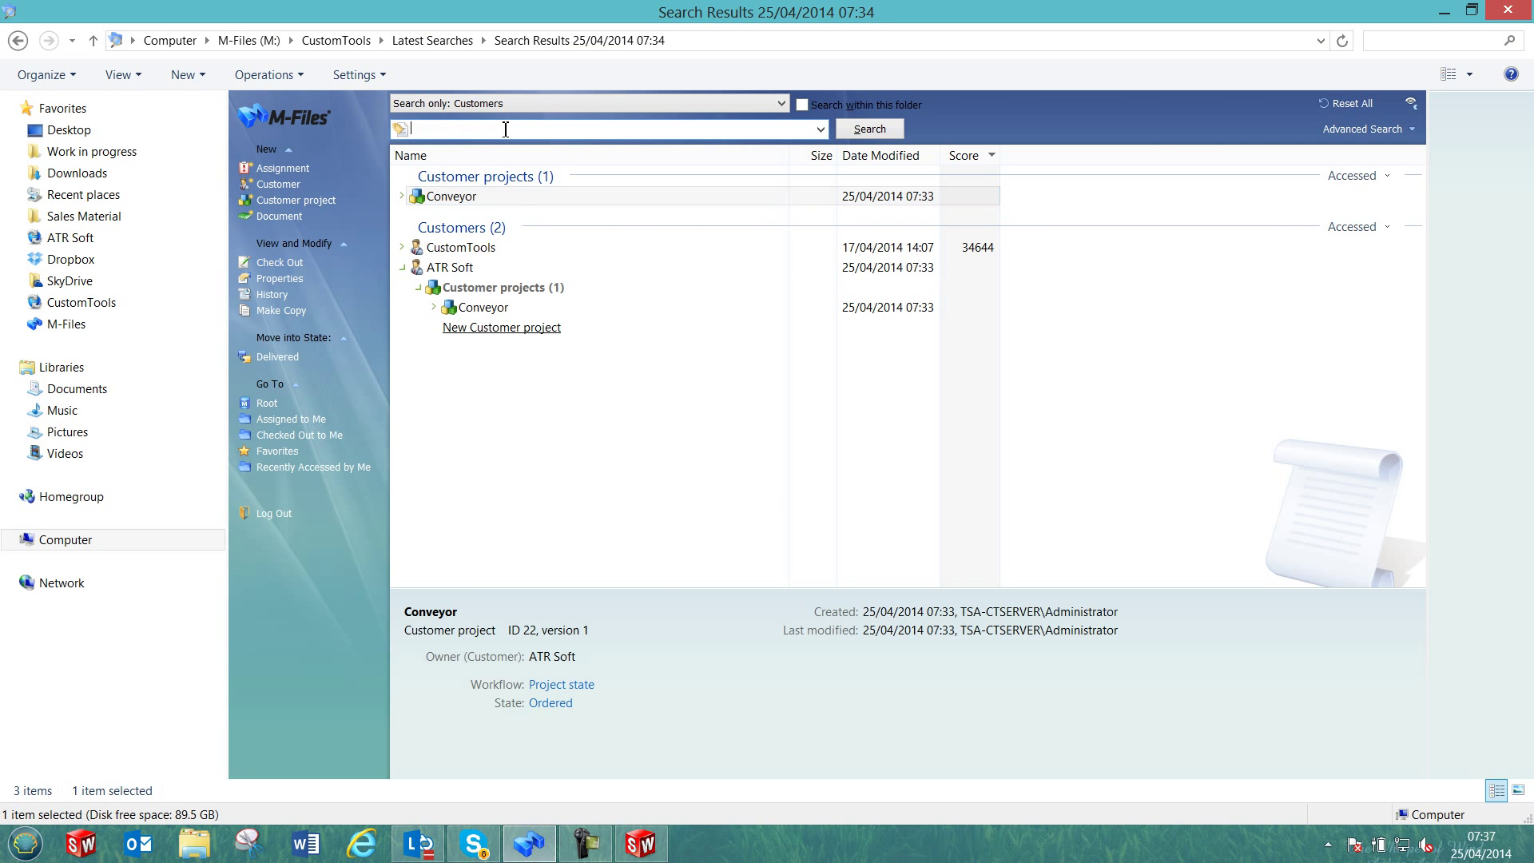
key(Return)
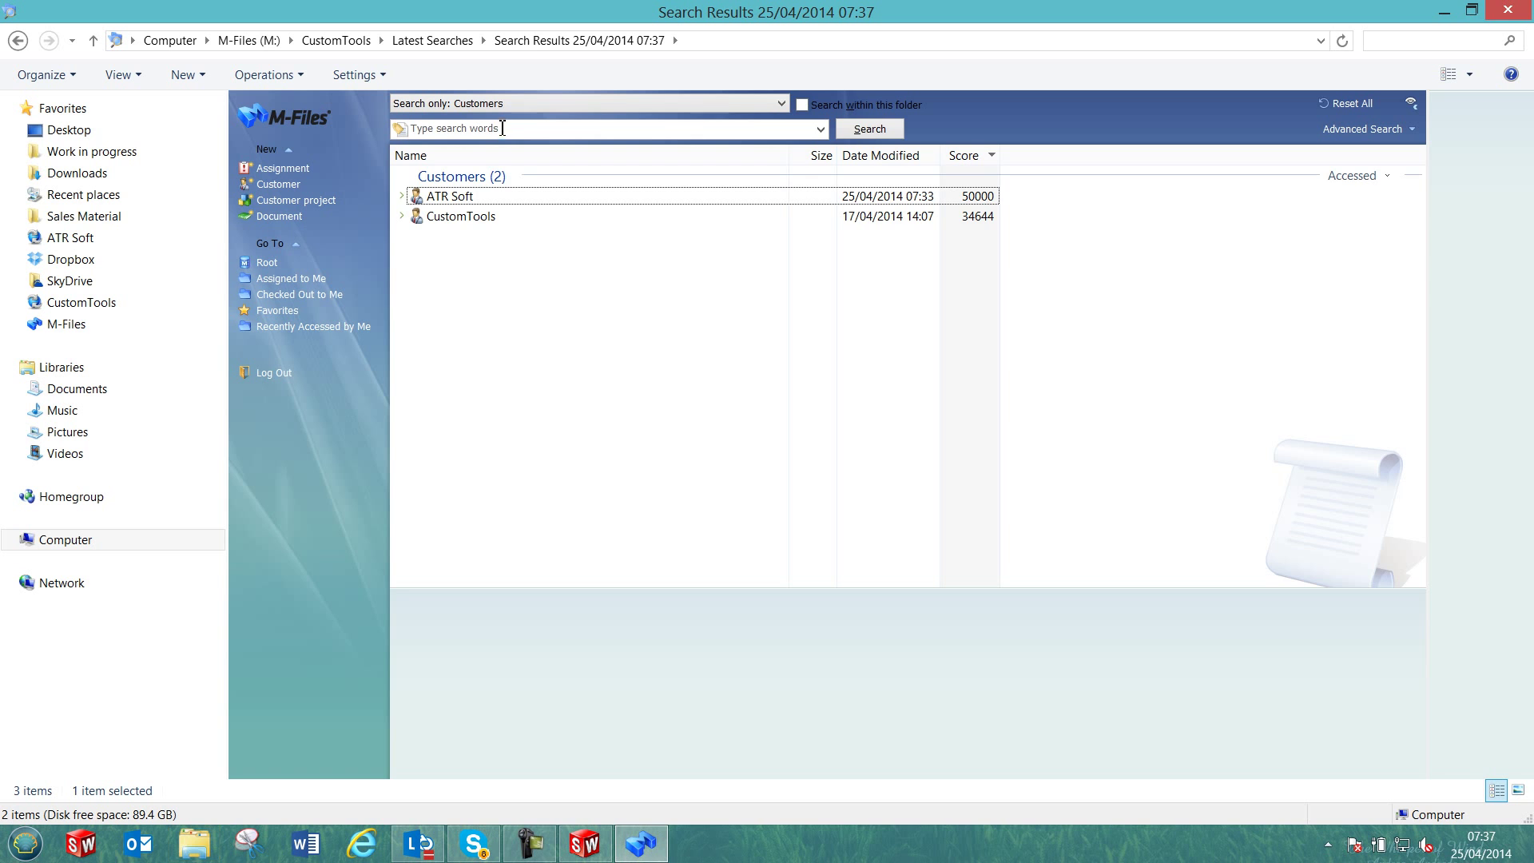
click(401, 195)
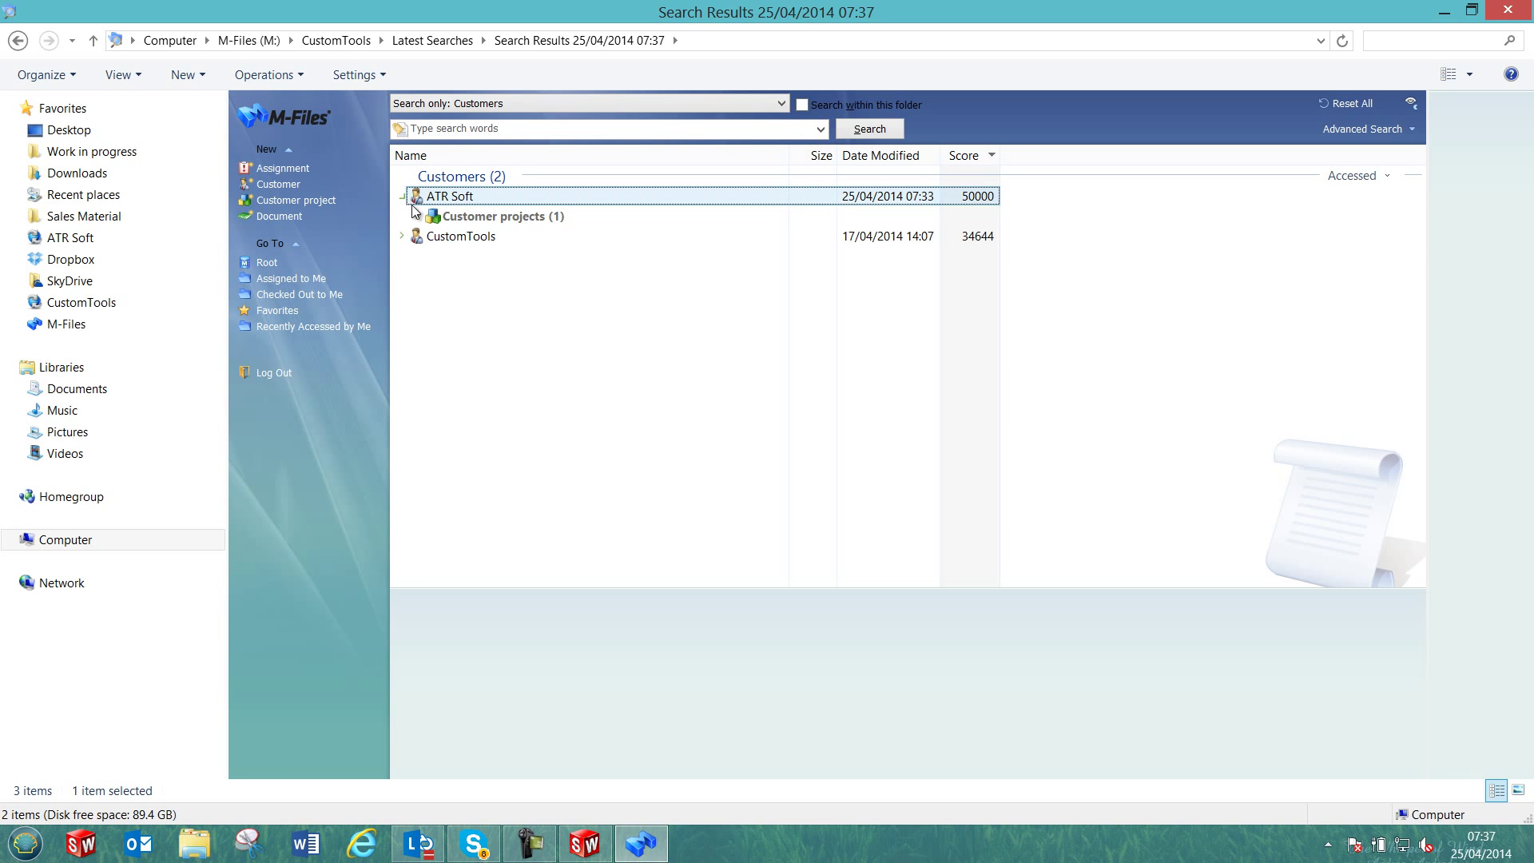
click(417, 217)
click(429, 235)
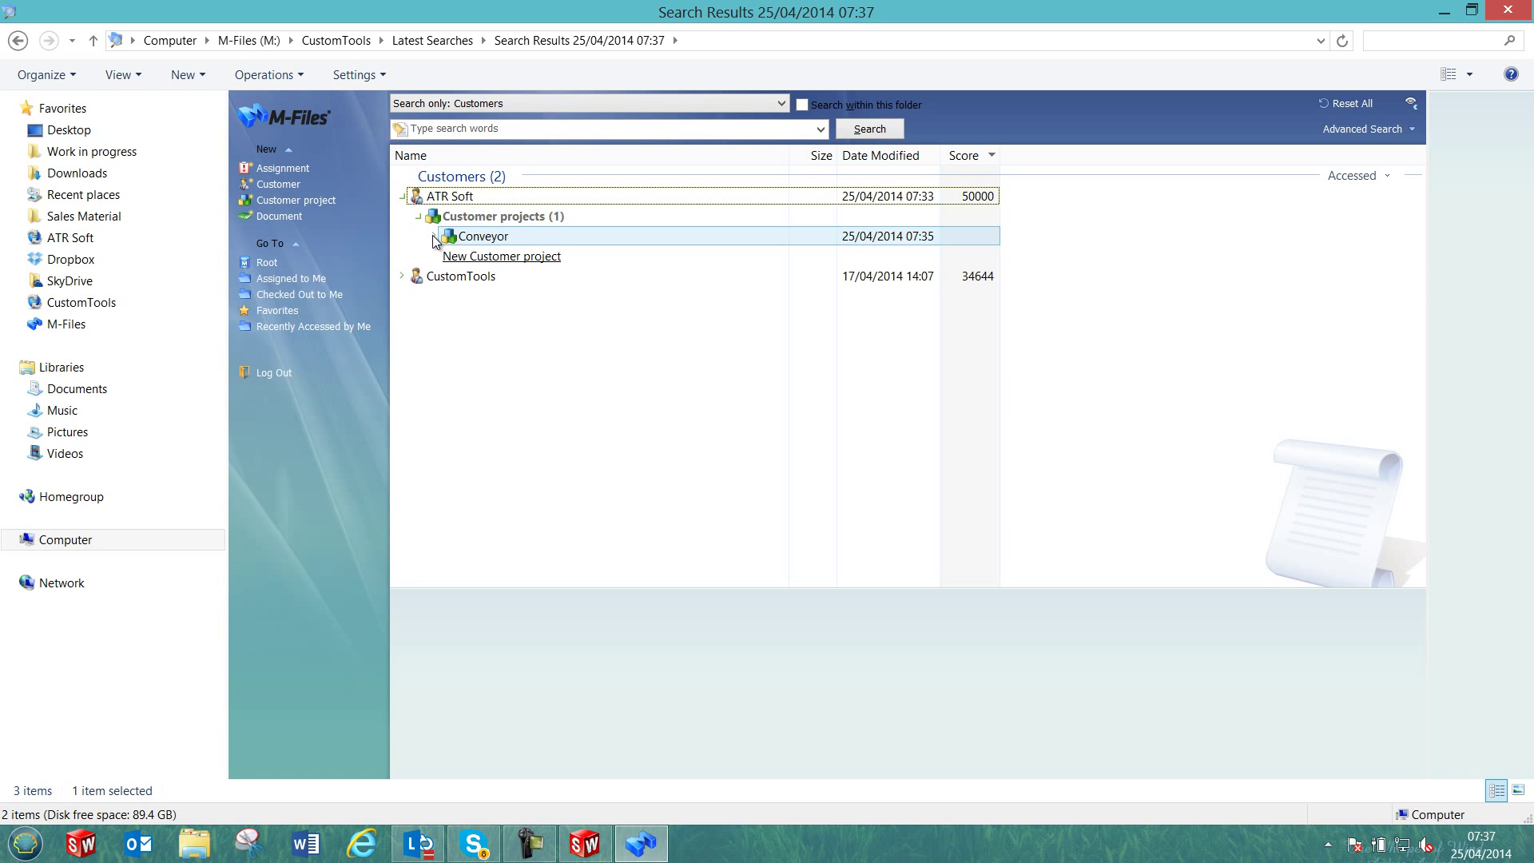
click(434, 236)
Step: Expand Products > 0001-B down to its 22 included components and the top-level 0001-B
click(461, 257)
click(450, 258)
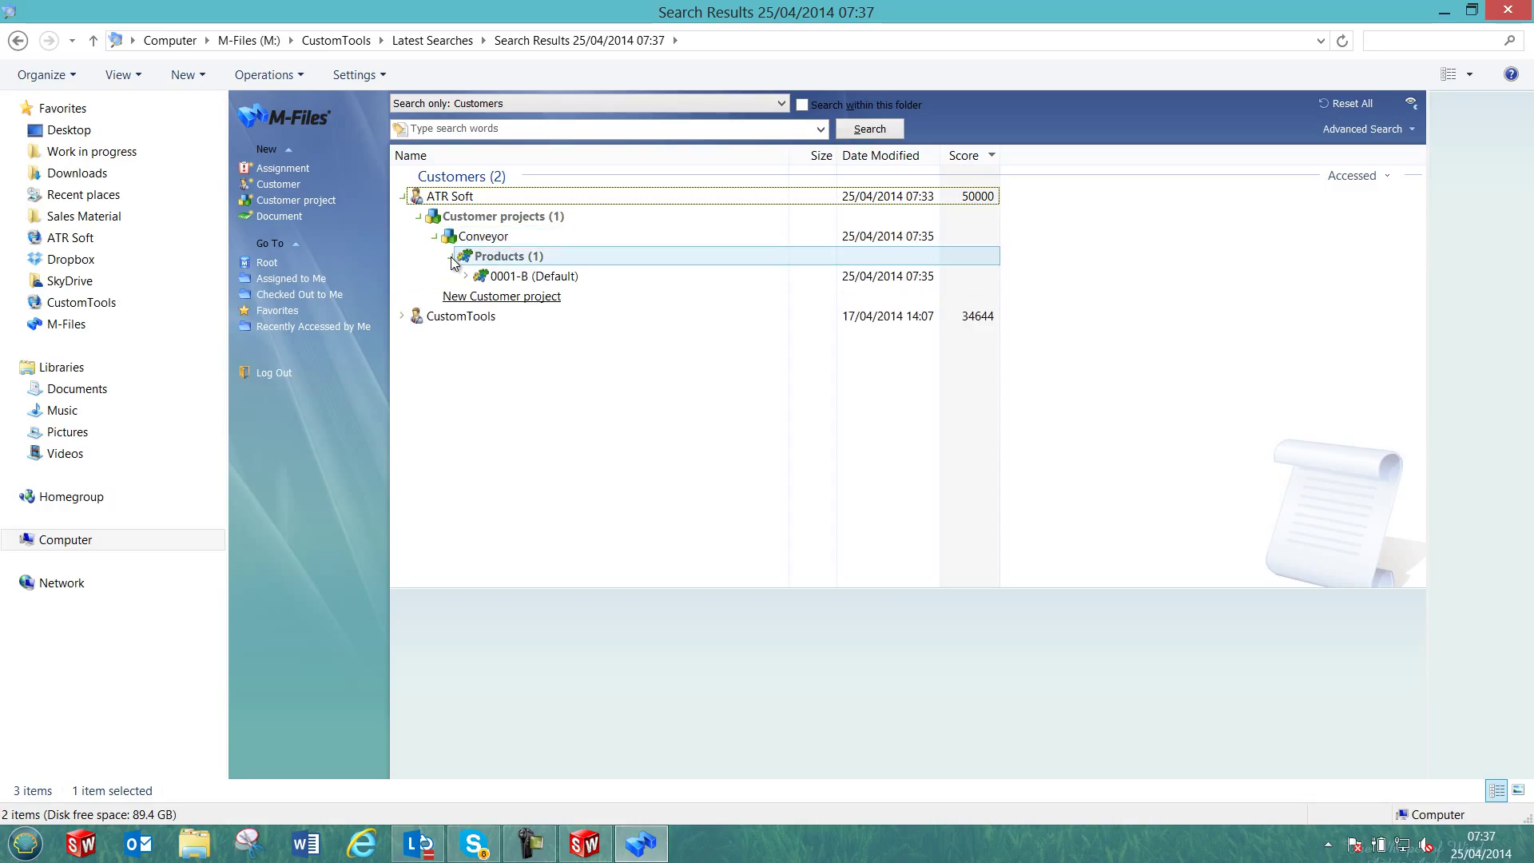
click(464, 276)
click(465, 276)
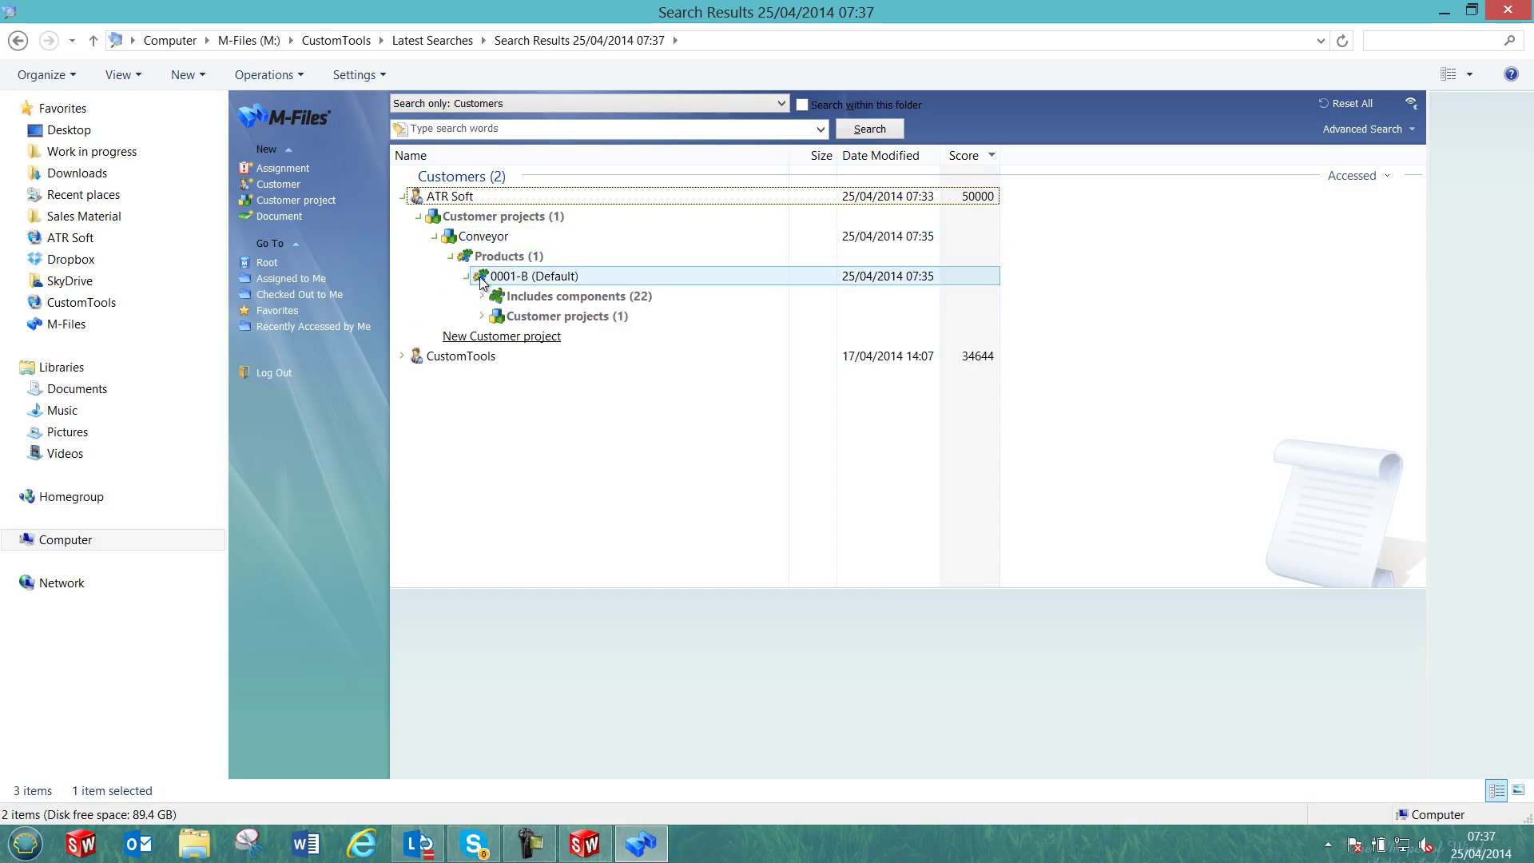
click(503, 297)
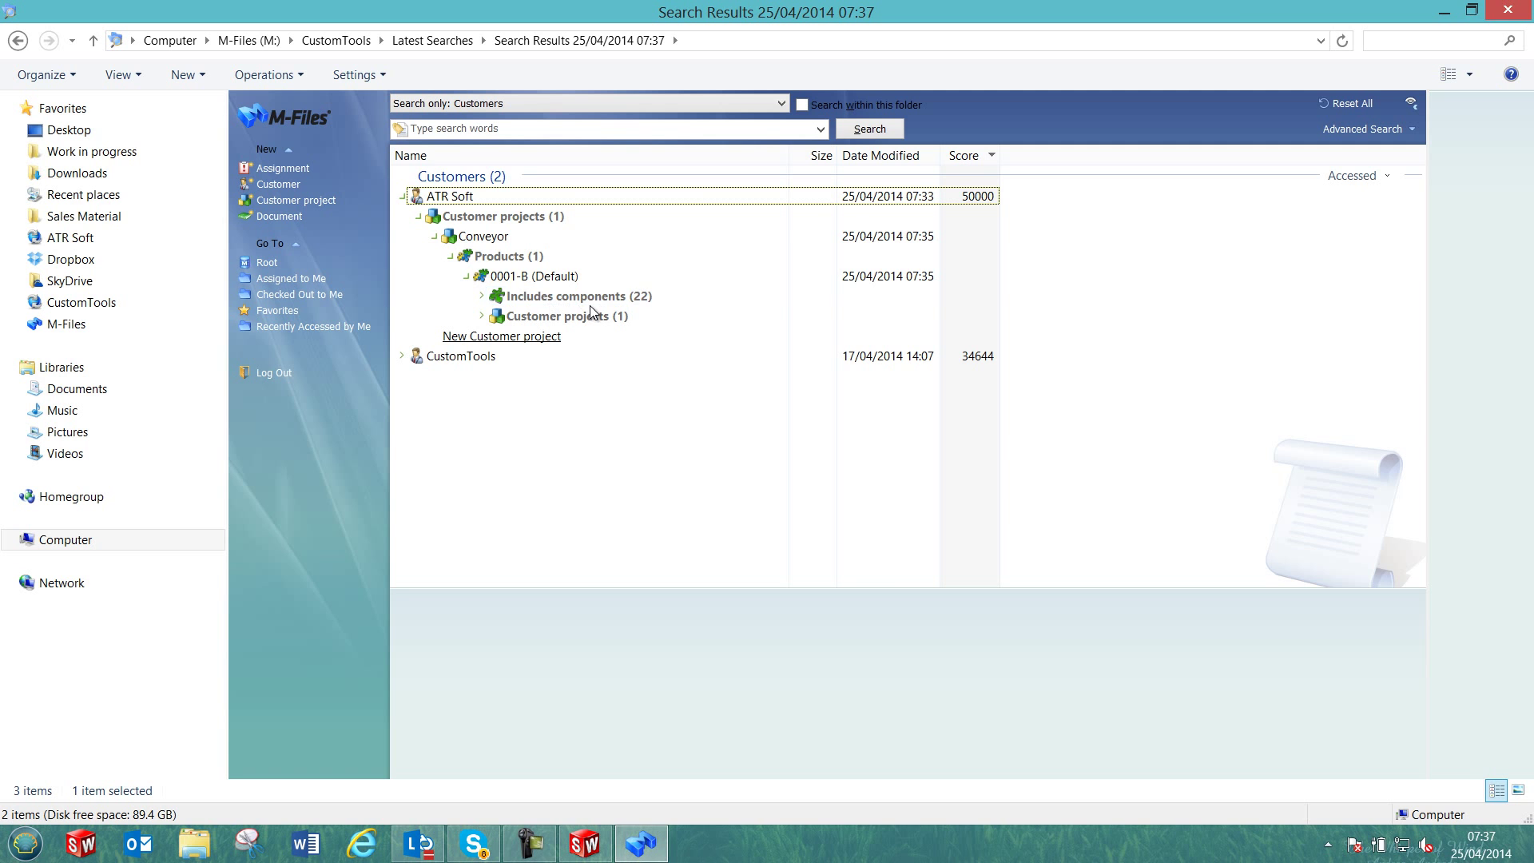
click(482, 297)
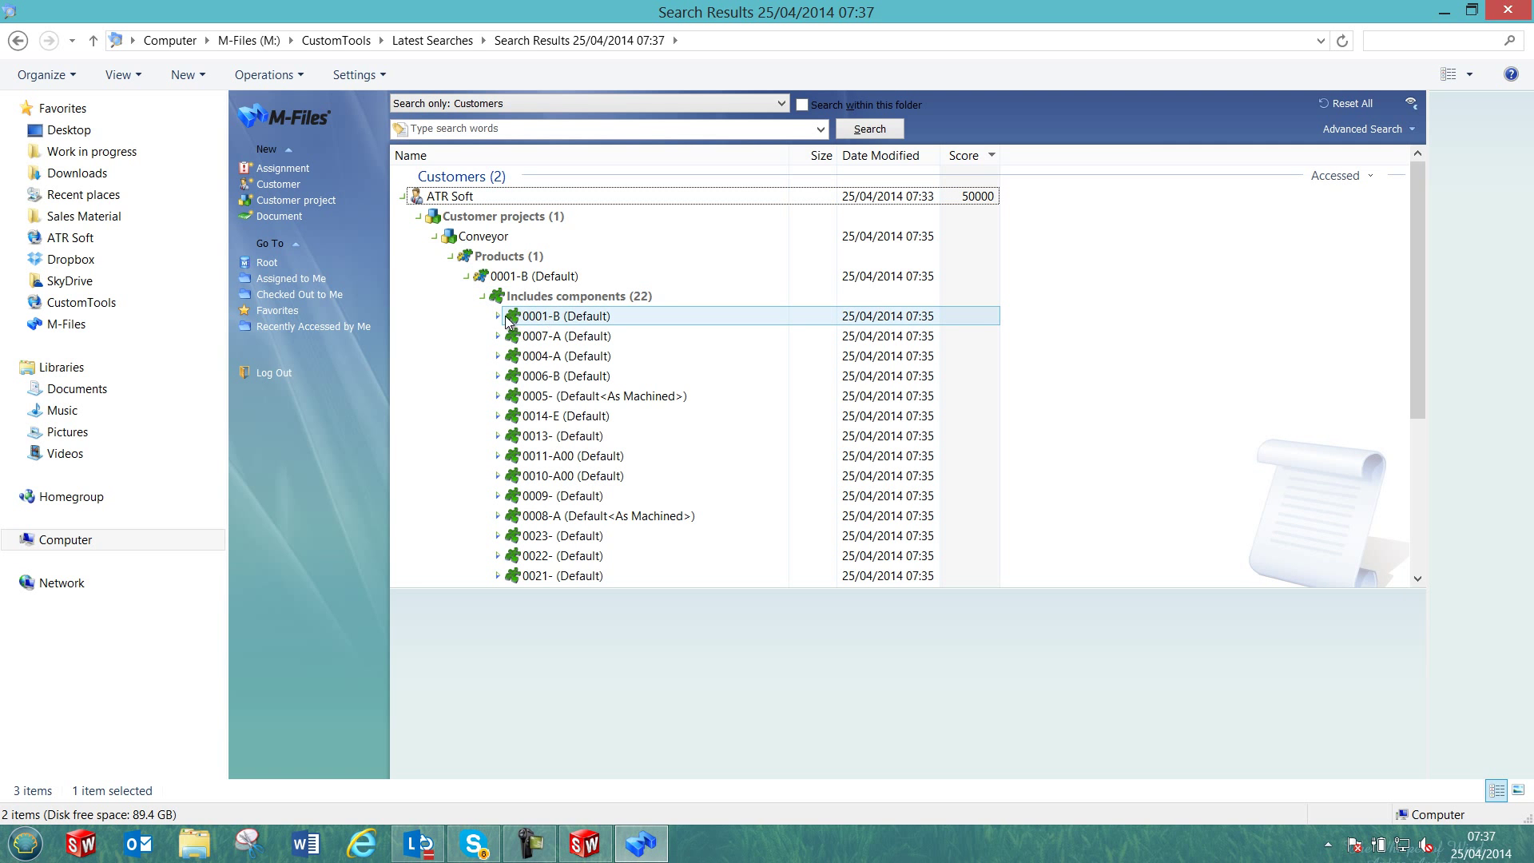
click(499, 317)
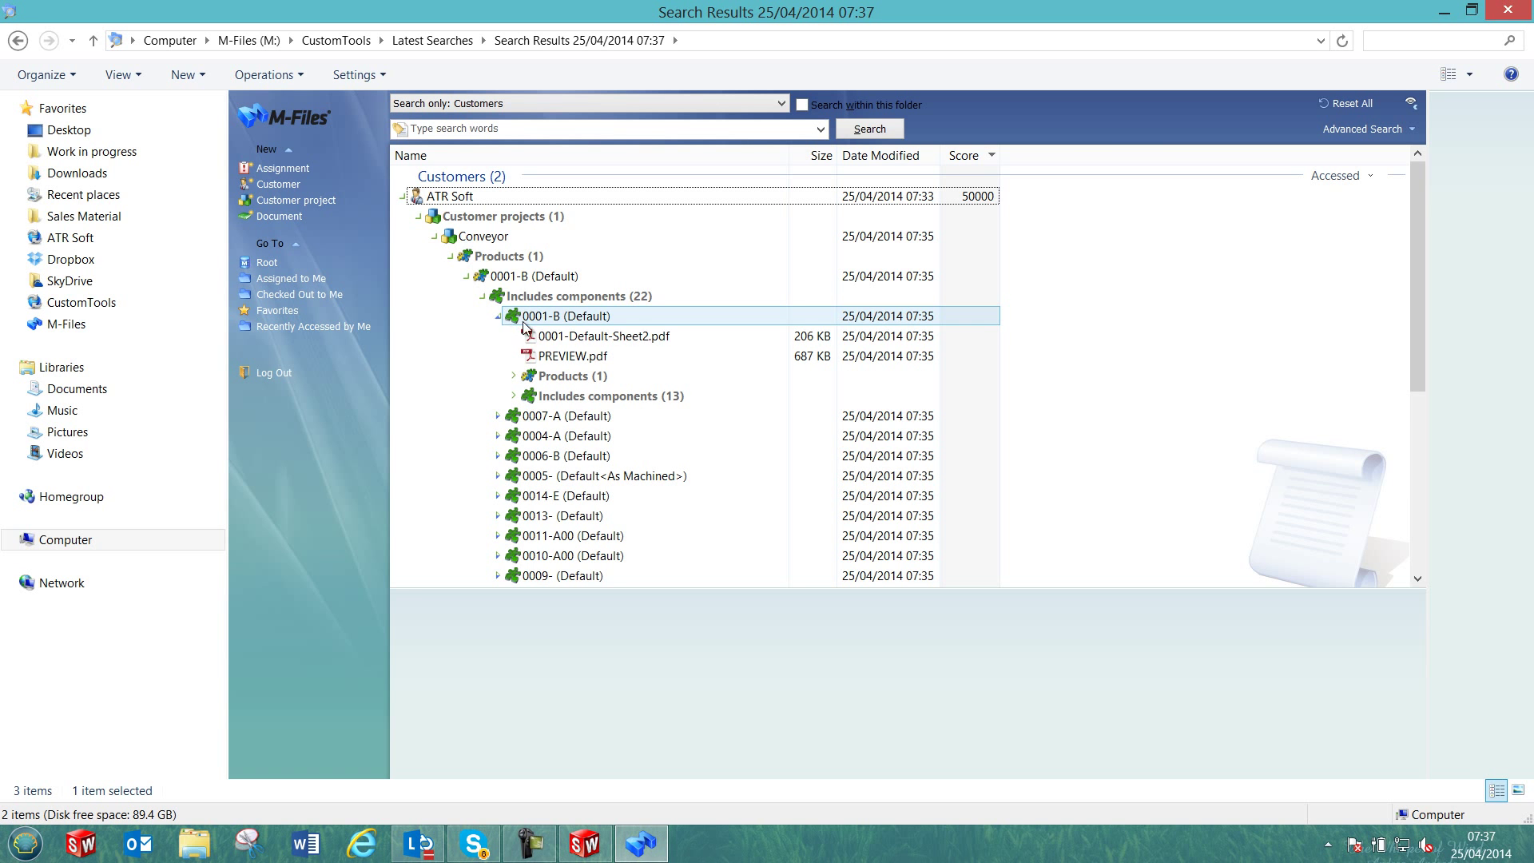
double_click(563, 337)
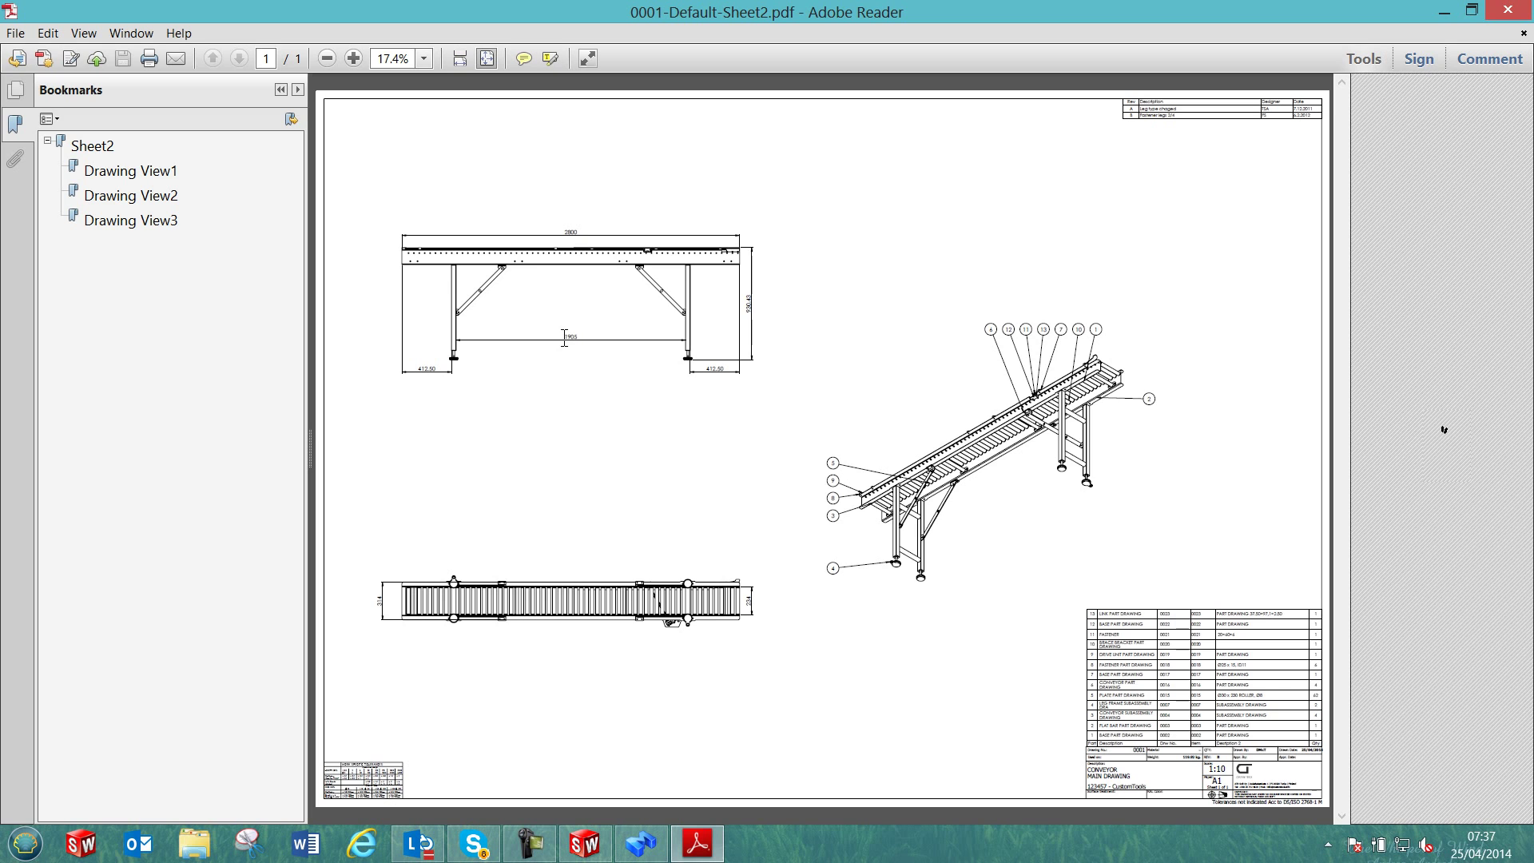
key(alt+F4)
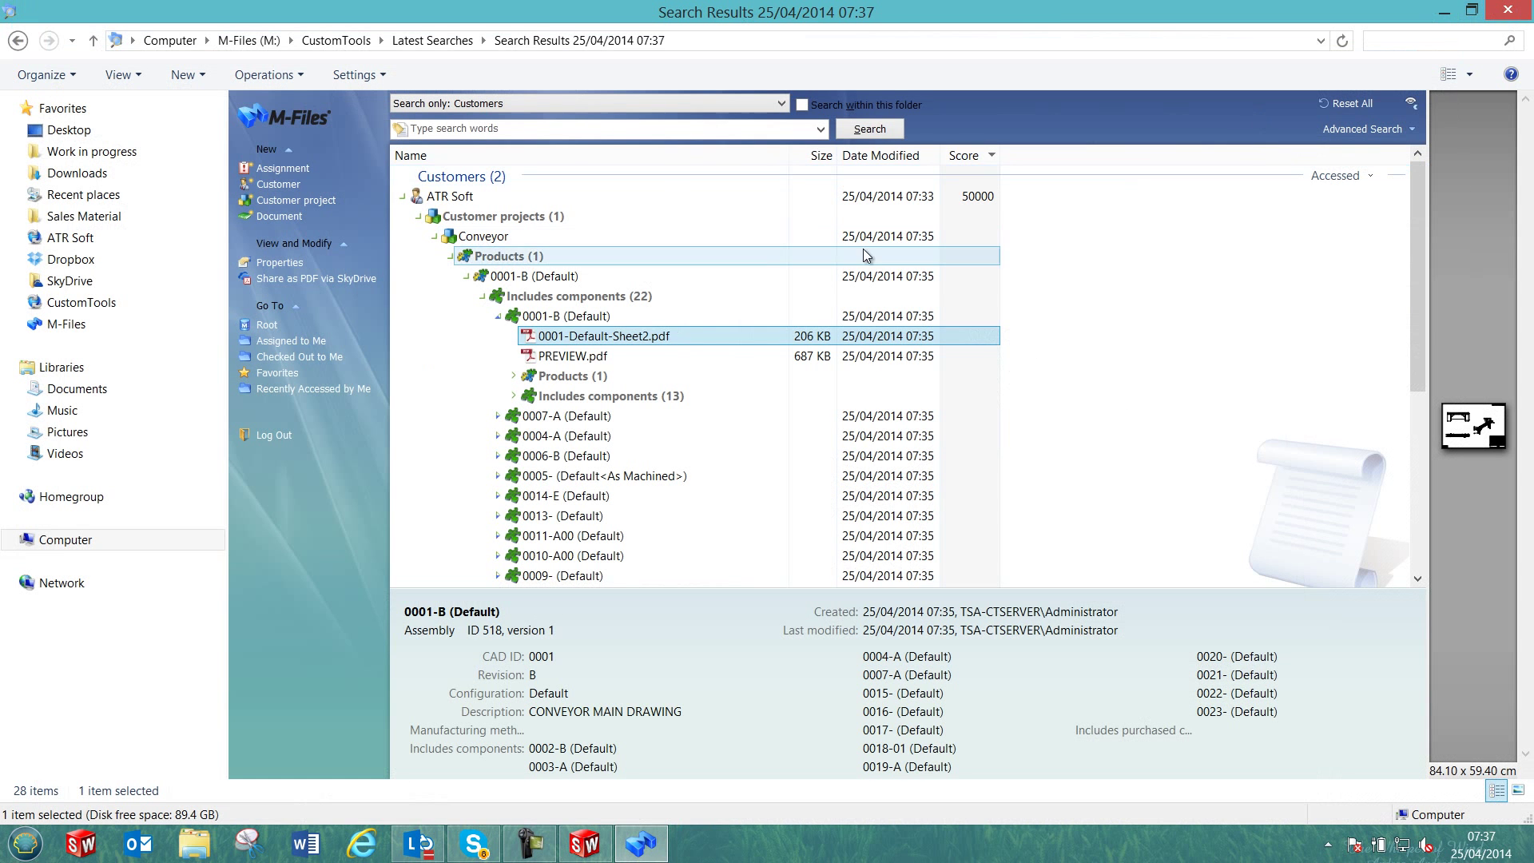
double_click(551, 355)
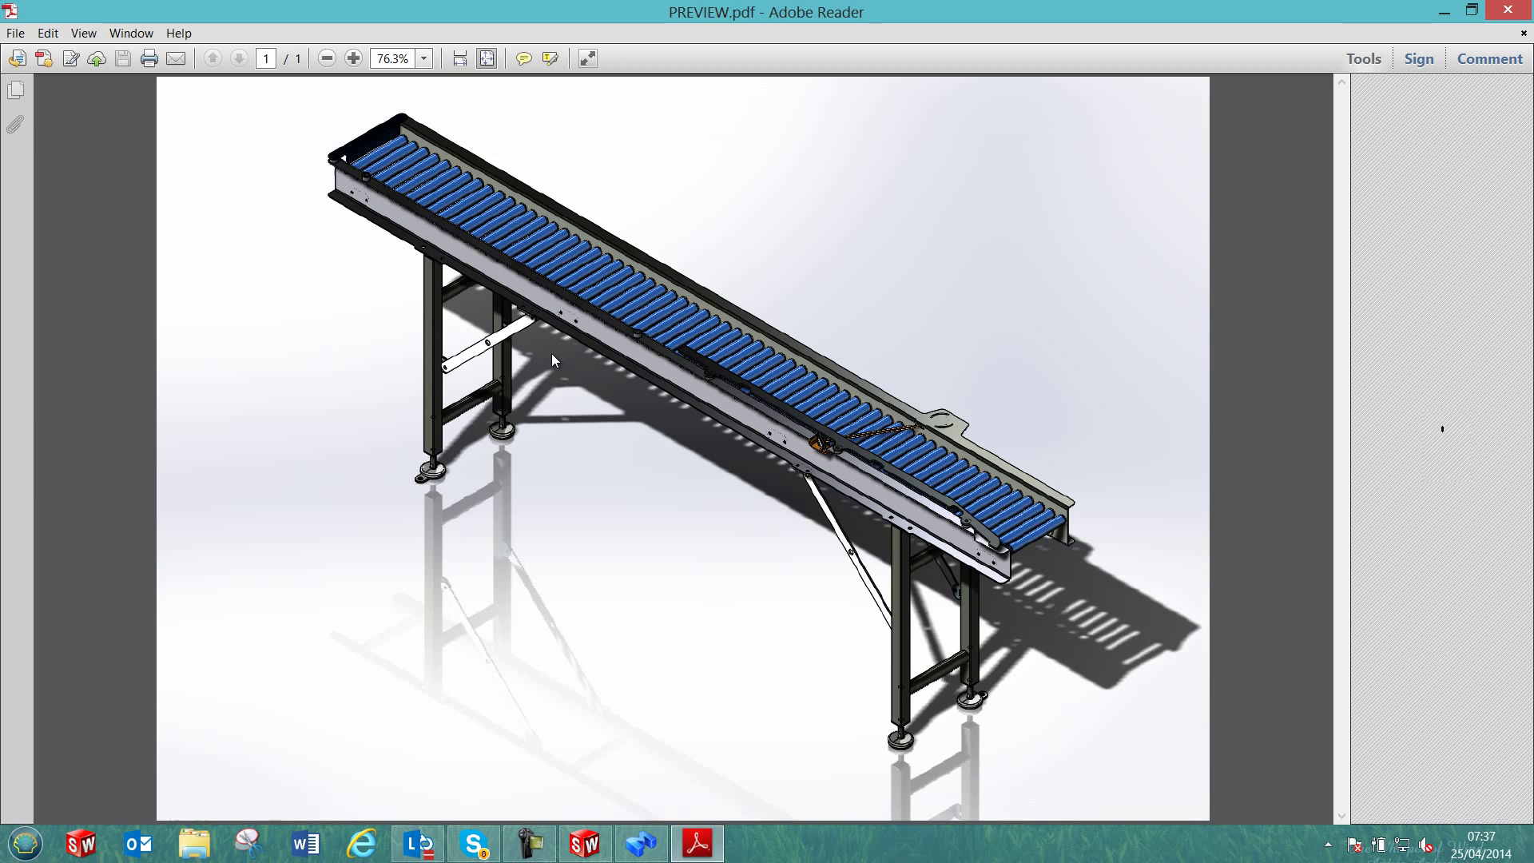
click(1520, 9)
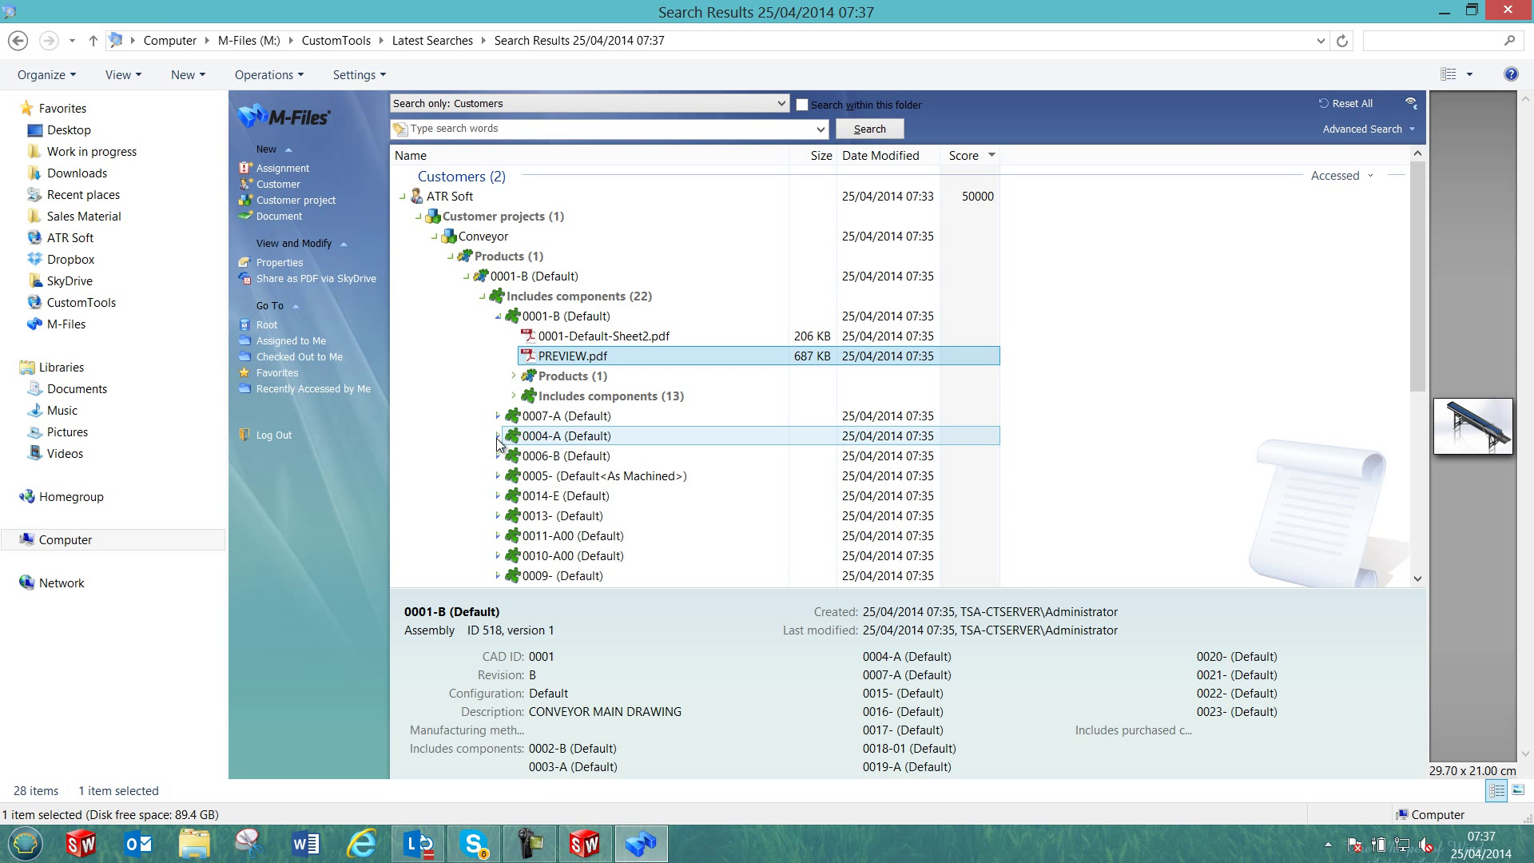
Step: Expand part 0013 and view its DXF read-only in eDrawings
click(498, 516)
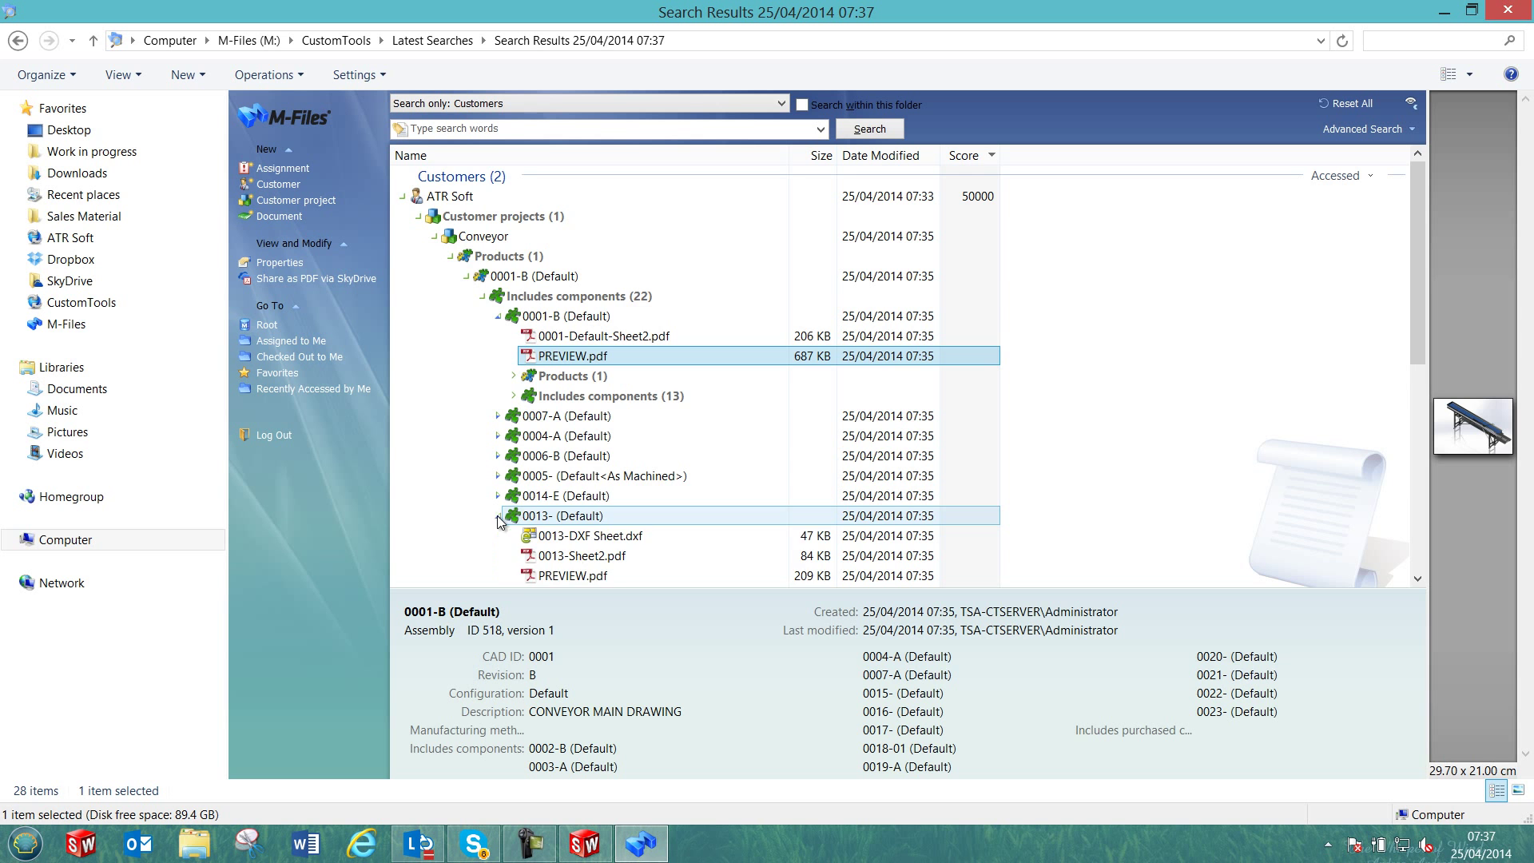
scroll(587, 488, down, 1)
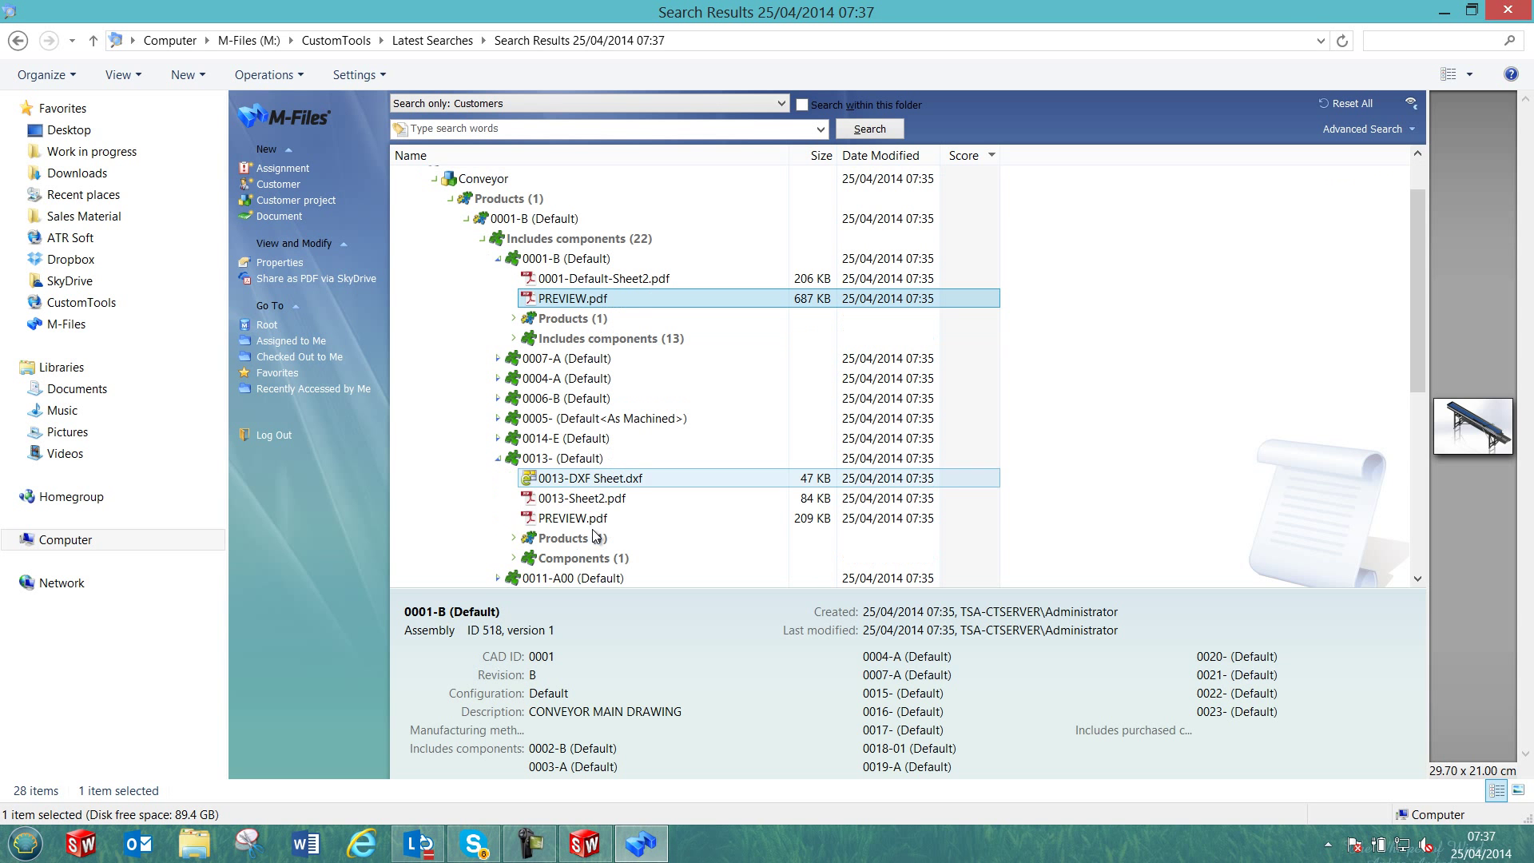
double_click(587, 478)
click(758, 454)
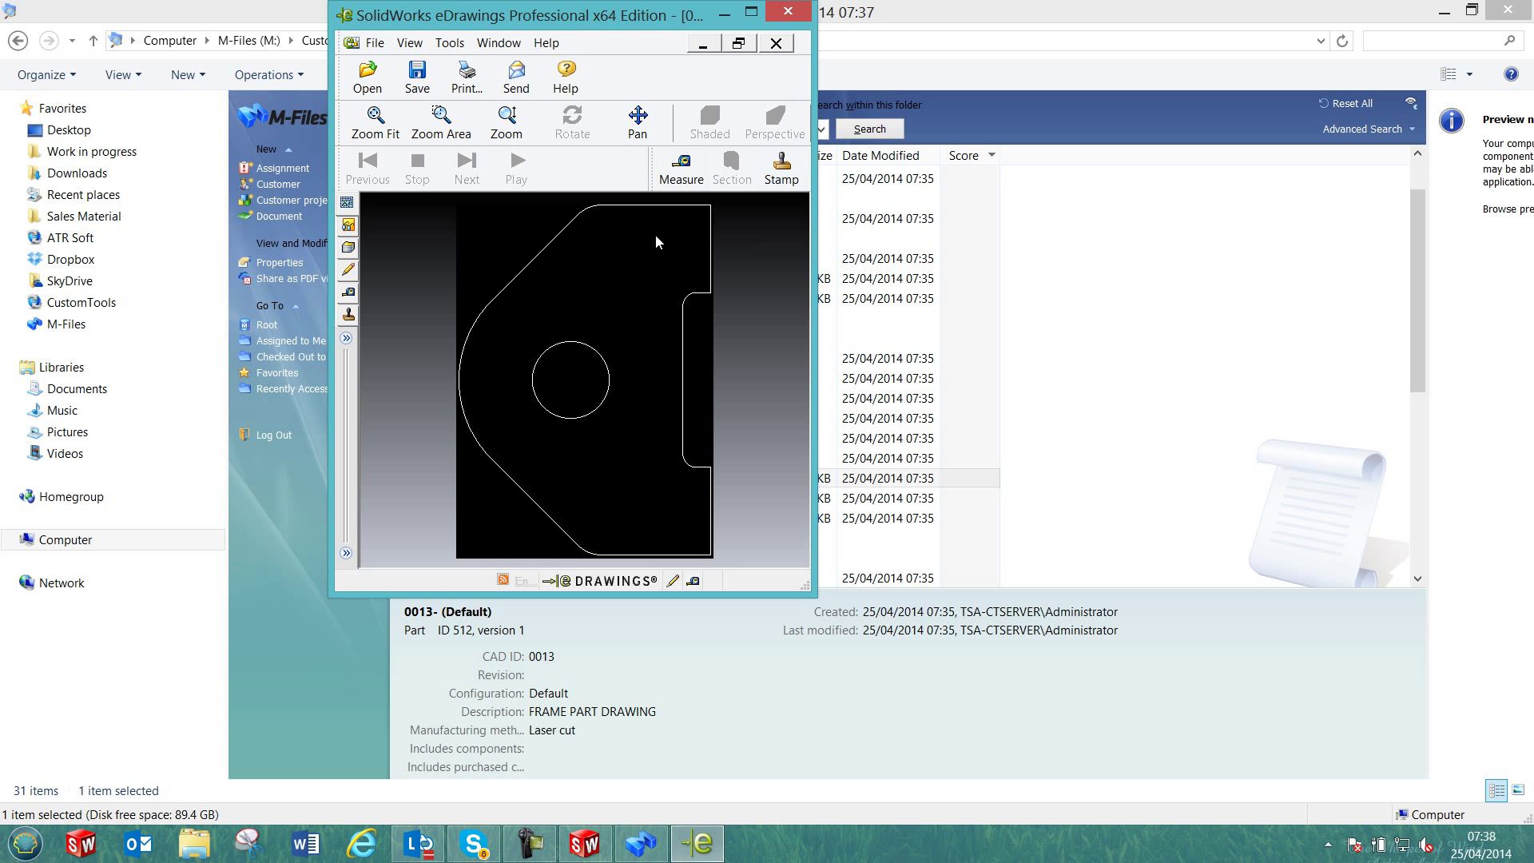
click(802, 16)
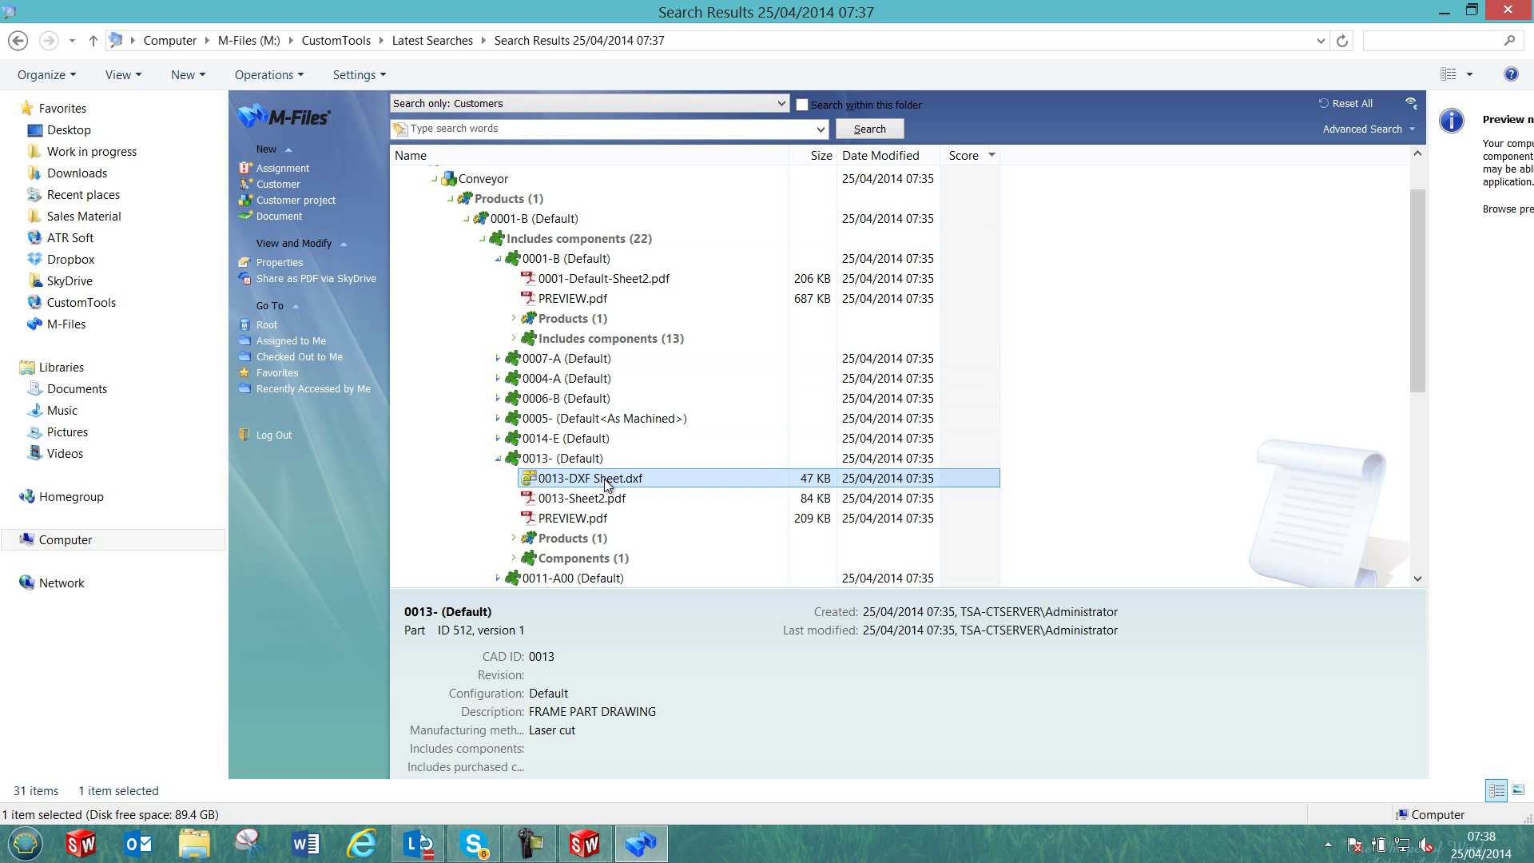
Step: Check 0013-Sheet2.pdf and PREVIEW.pdf, then return to SolidWorks and close the export structure
double_click(589, 498)
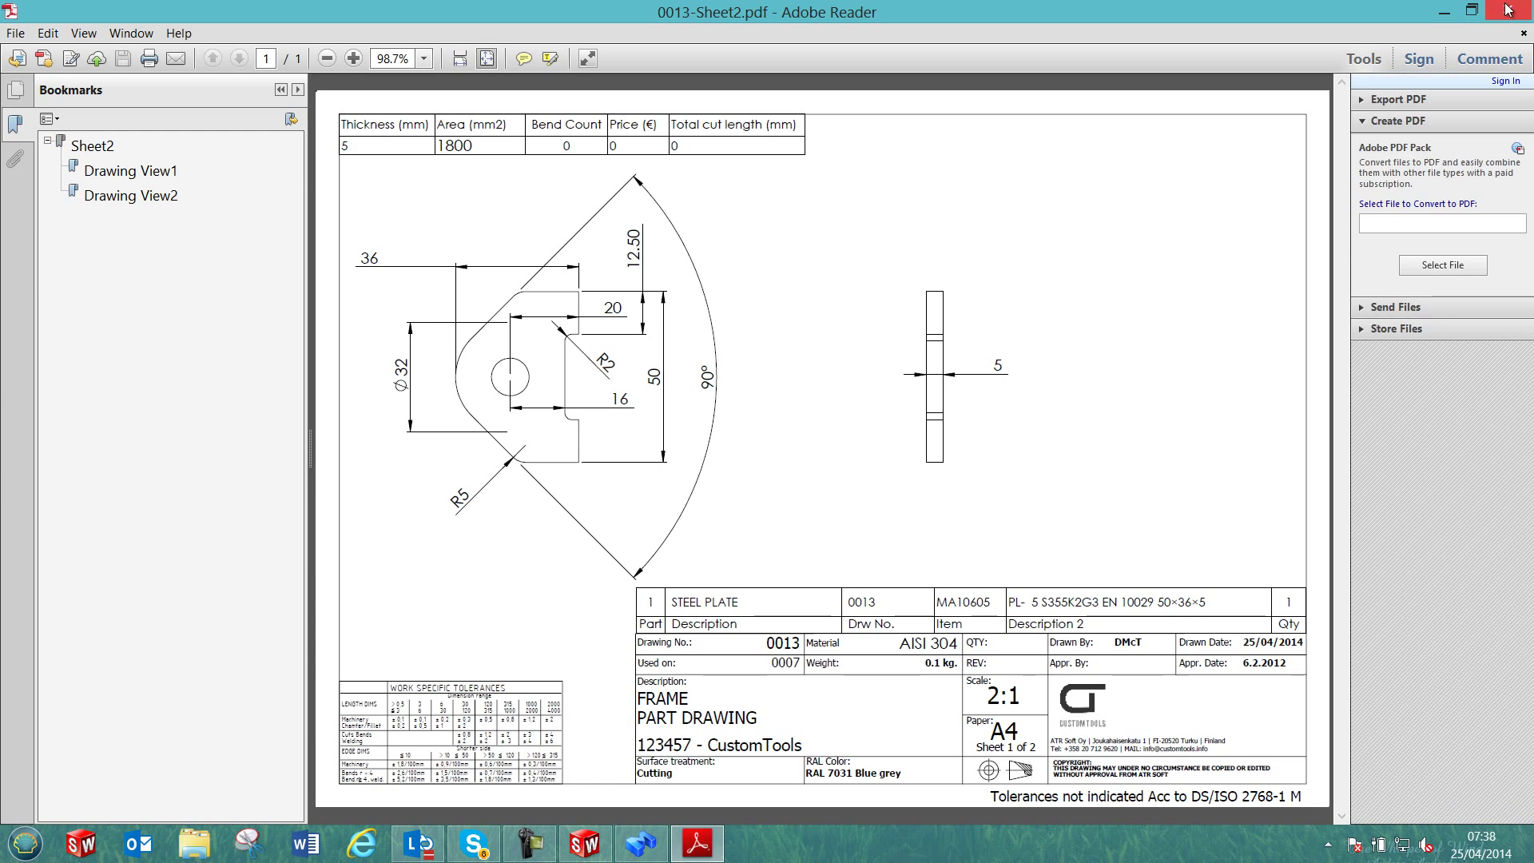
click(1505, 10)
double_click(591, 520)
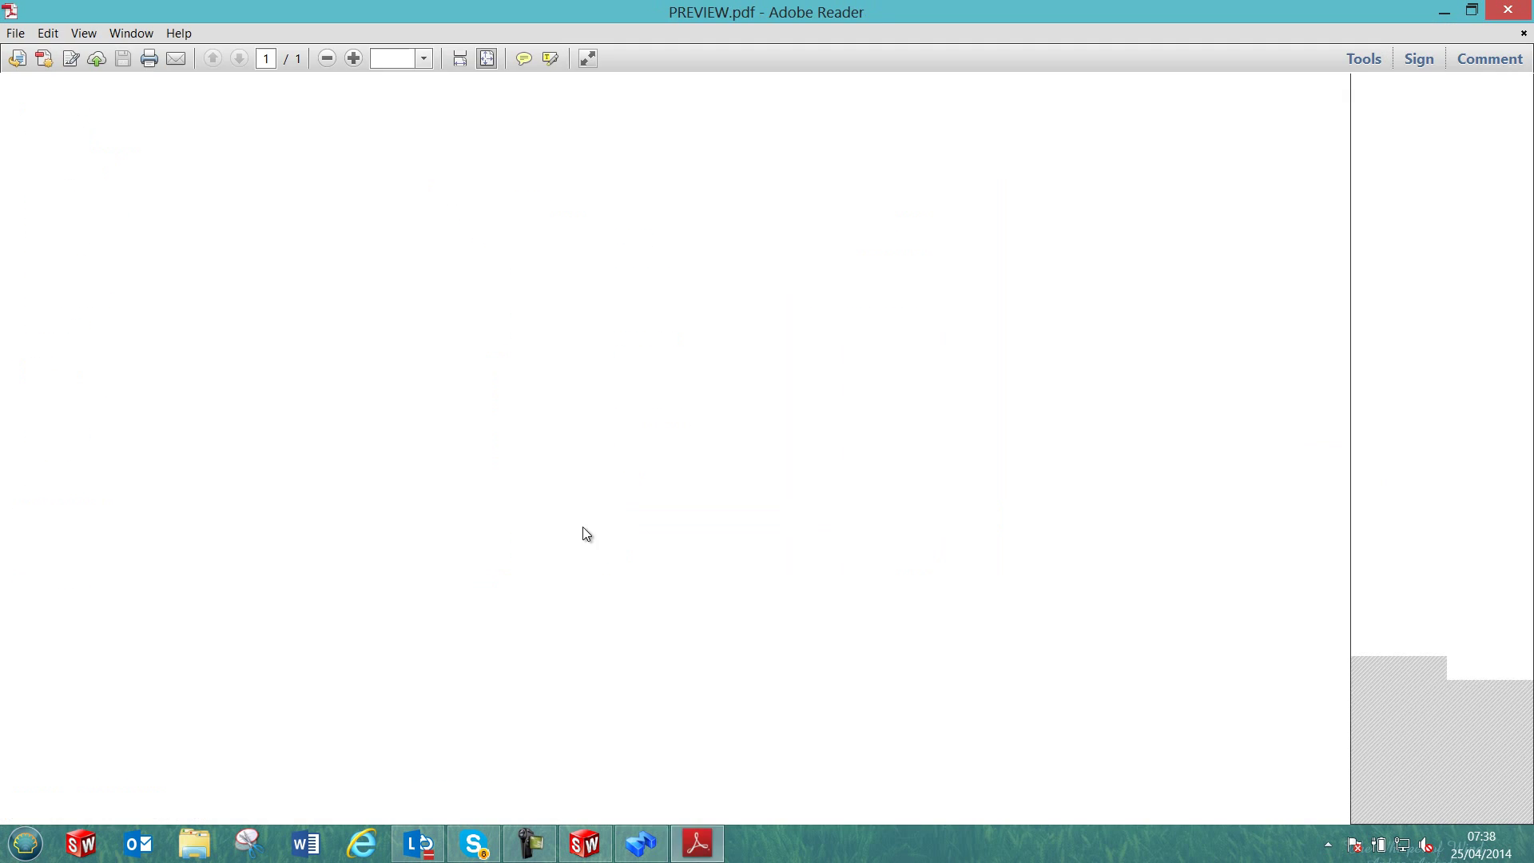
click(1506, 10)
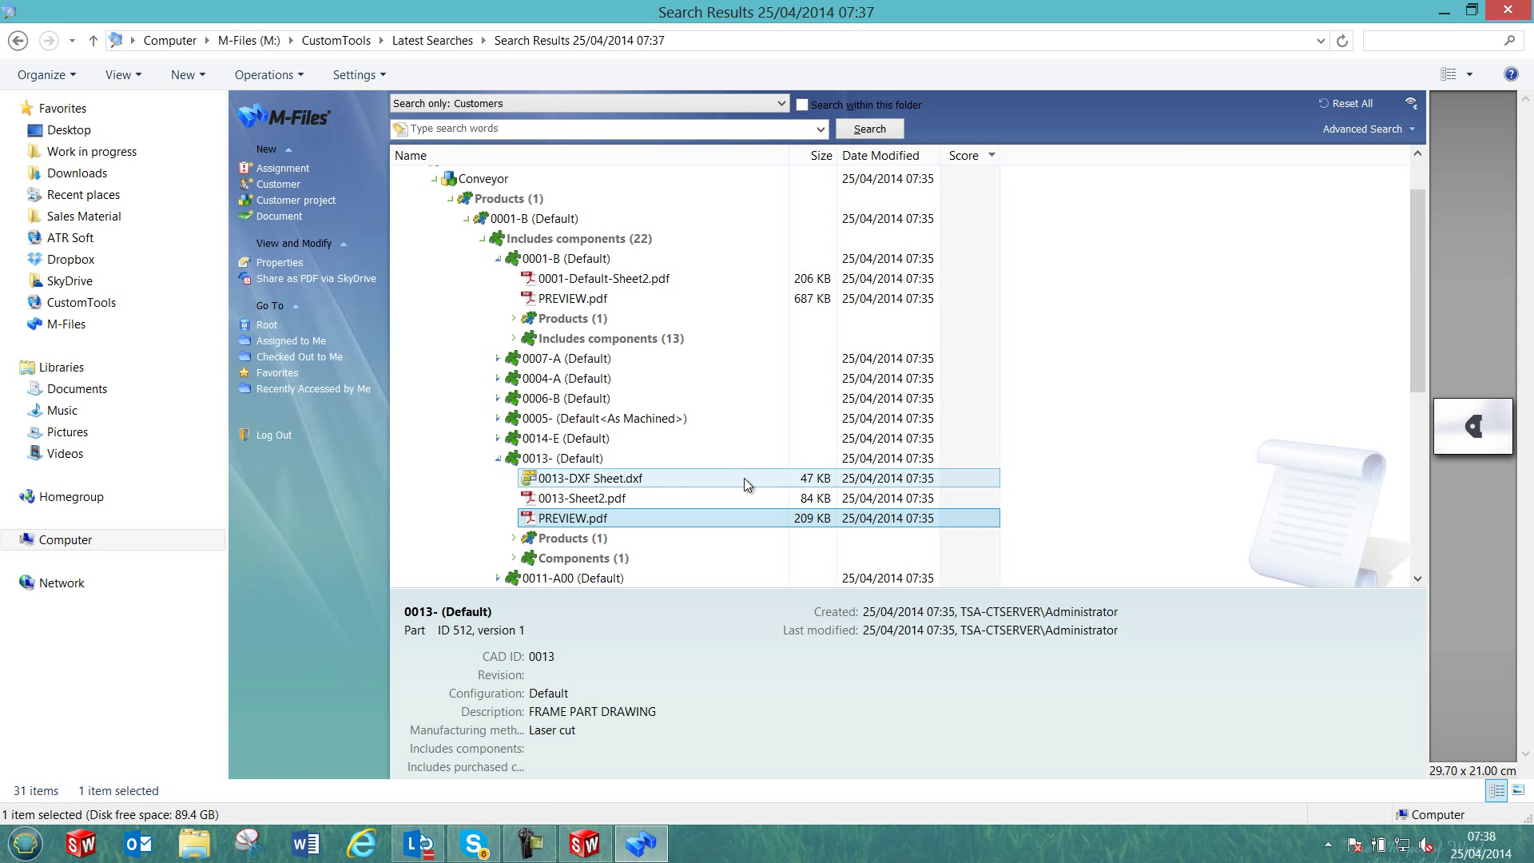
click(496, 458)
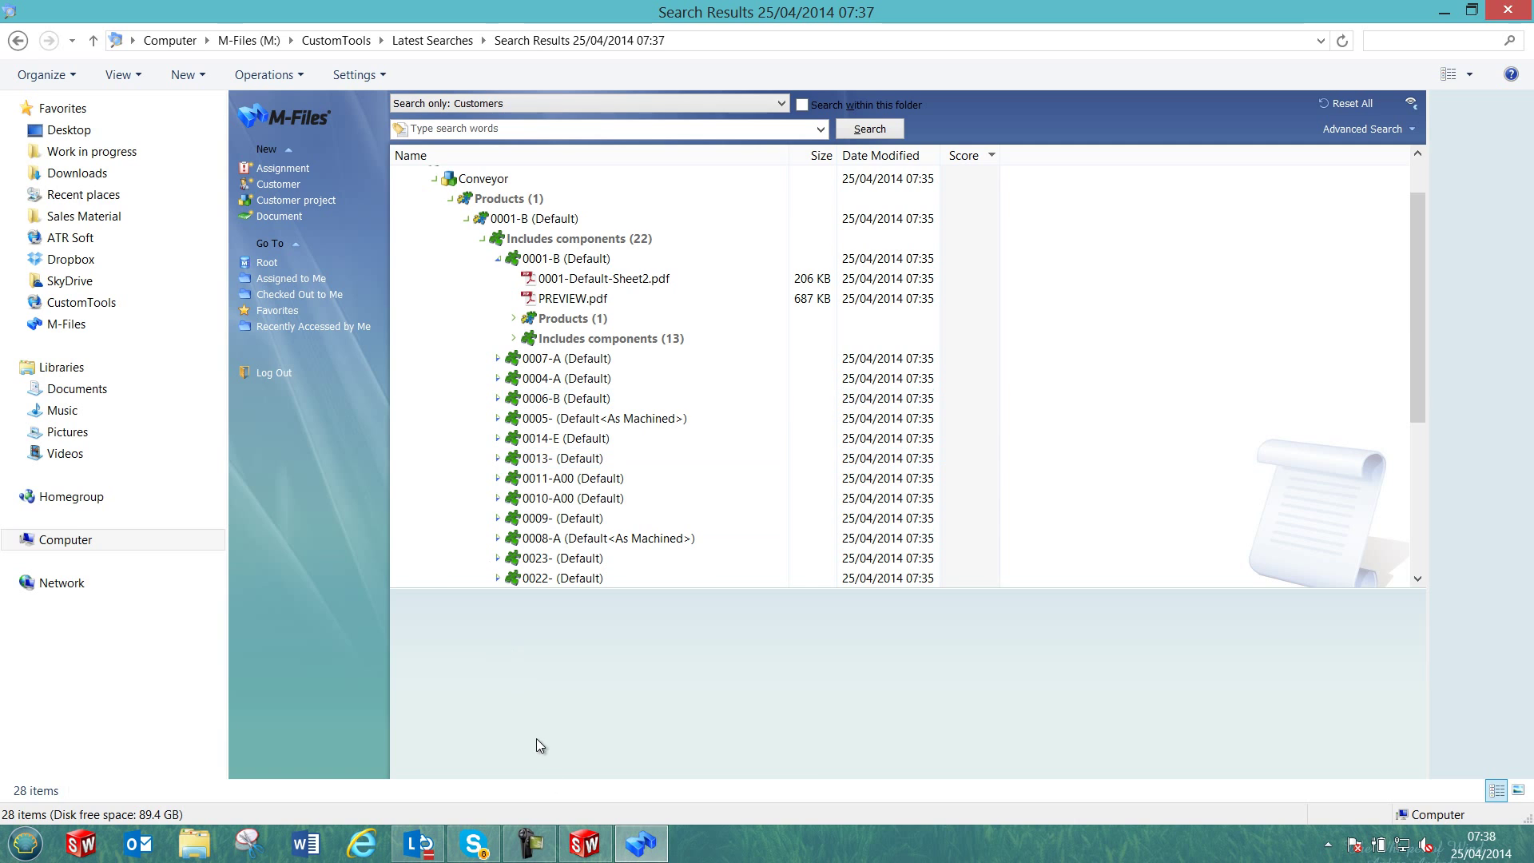
click(584, 843)
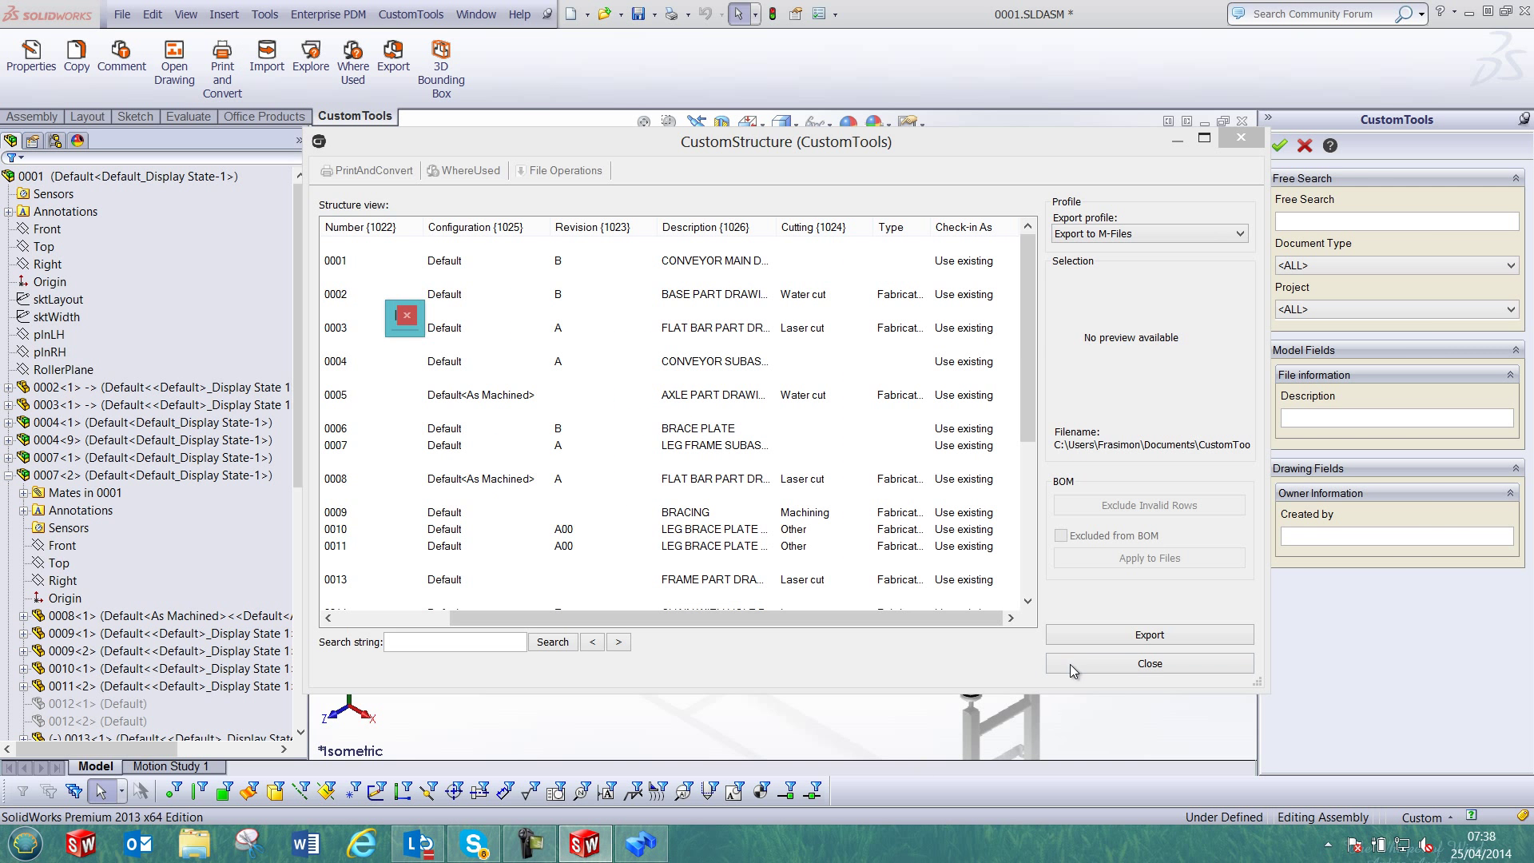
click(1070, 664)
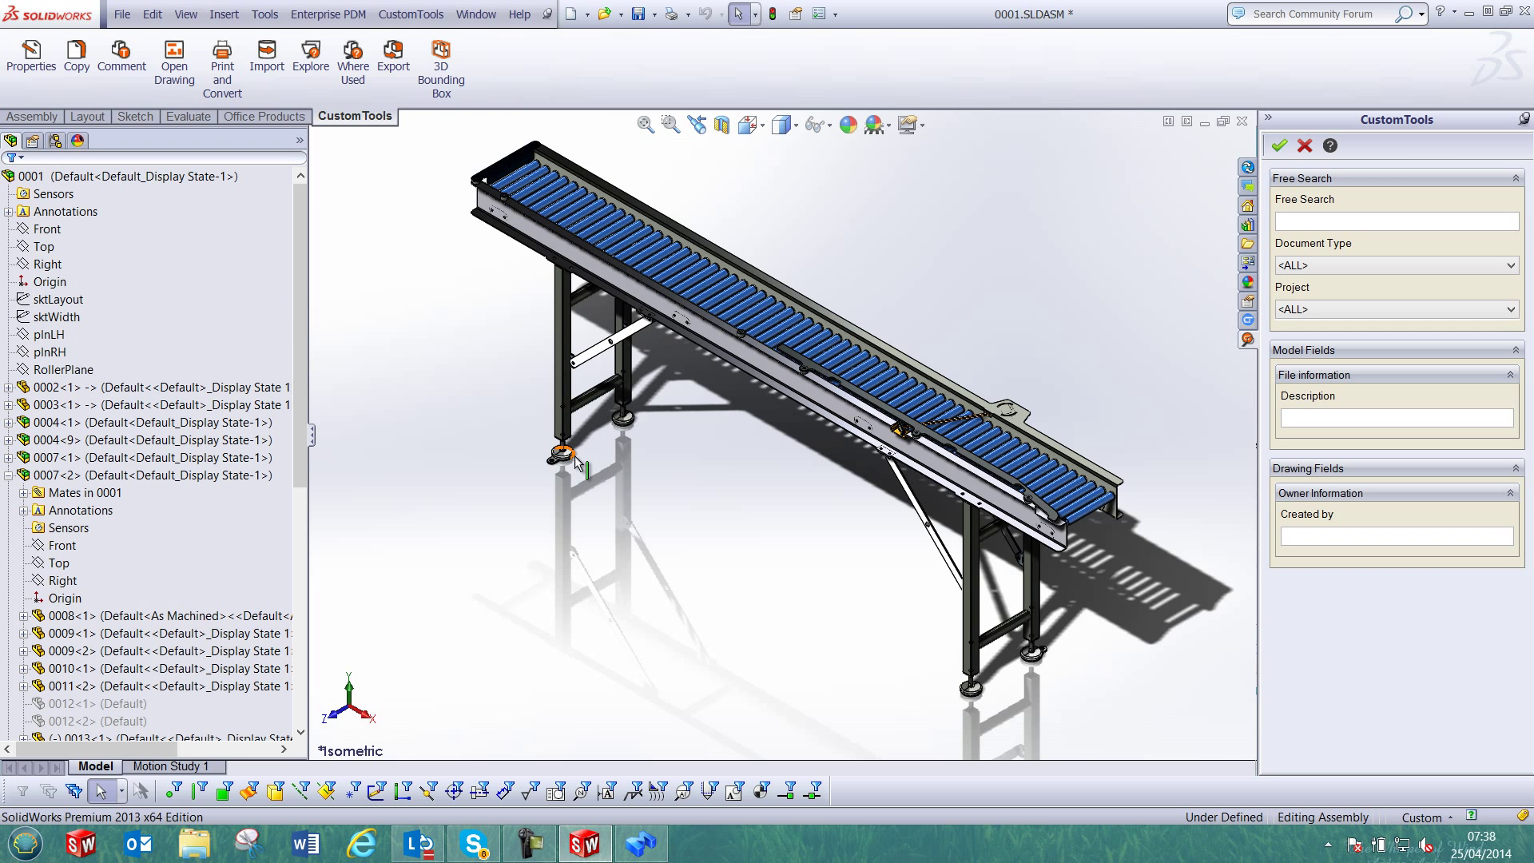
Step: Set the foot part 0010's Type to Purchased in CustomProperties and confirm the overwrite
scroll(575, 451, down, 5)
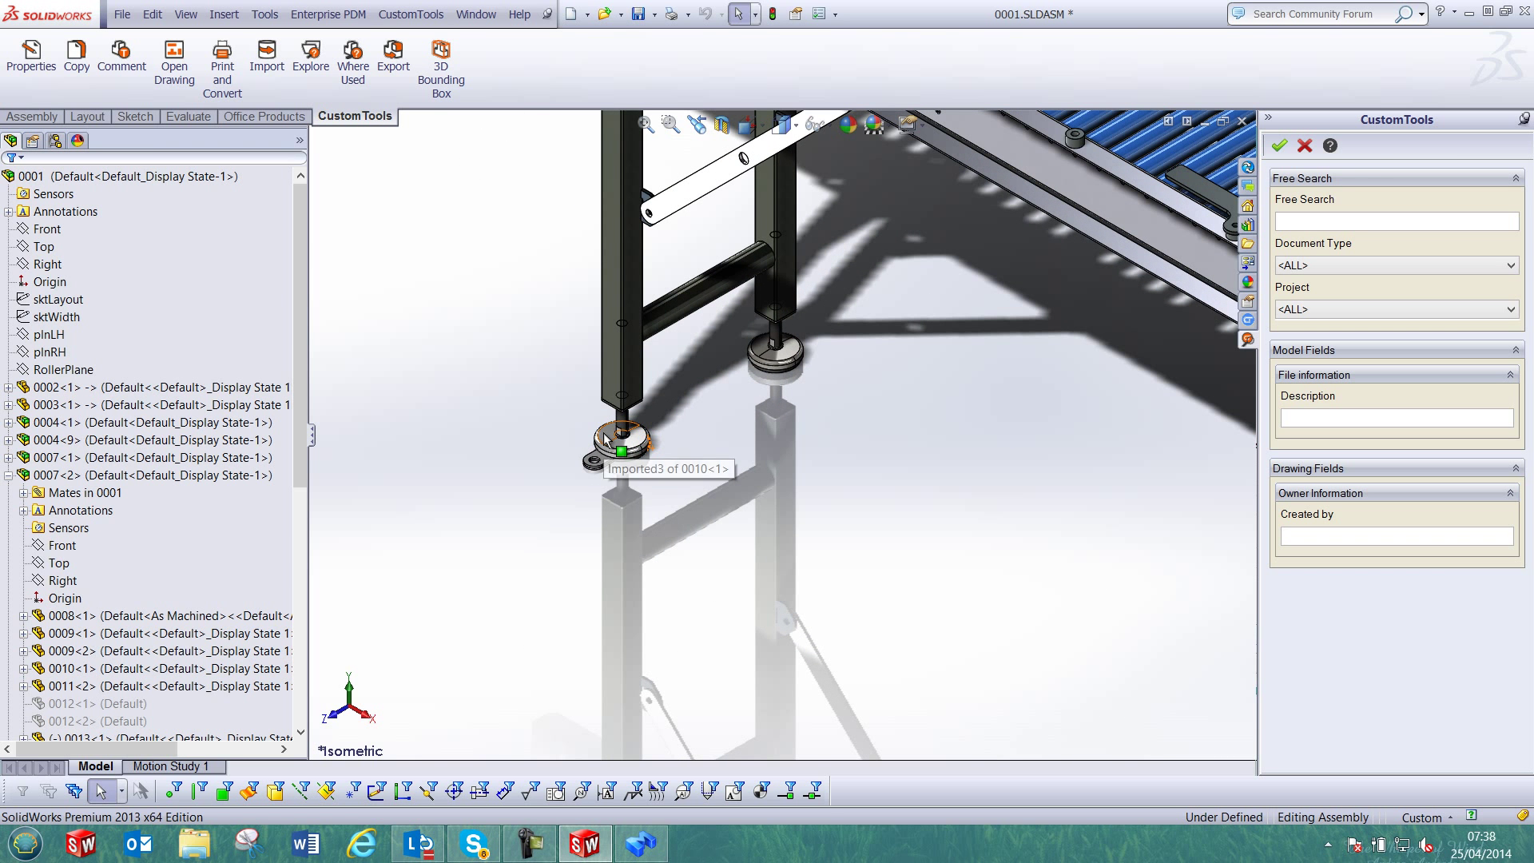
click(608, 442)
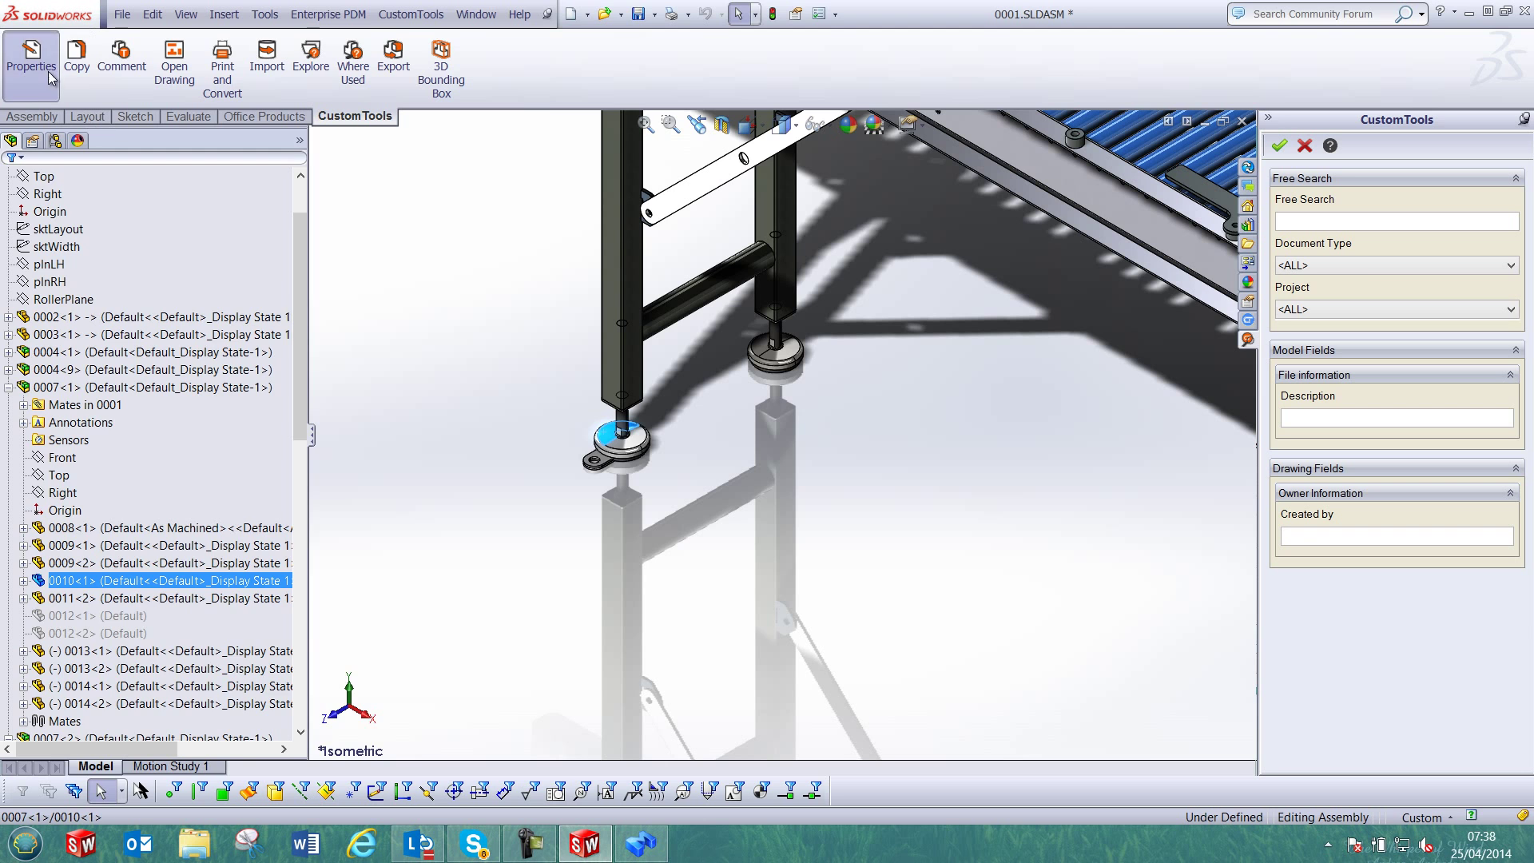
click(32, 60)
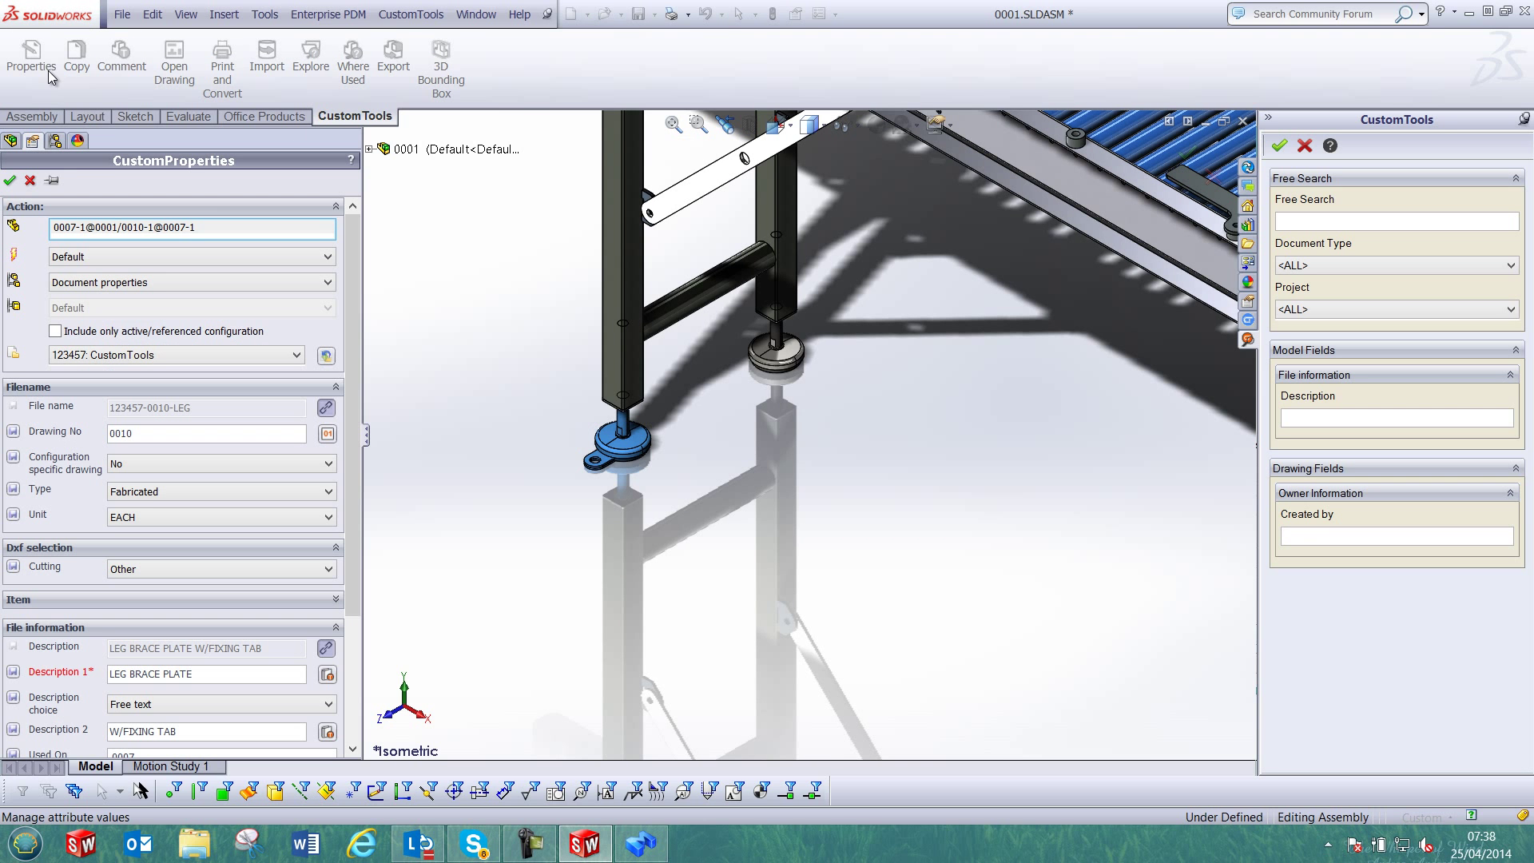
click(146, 496)
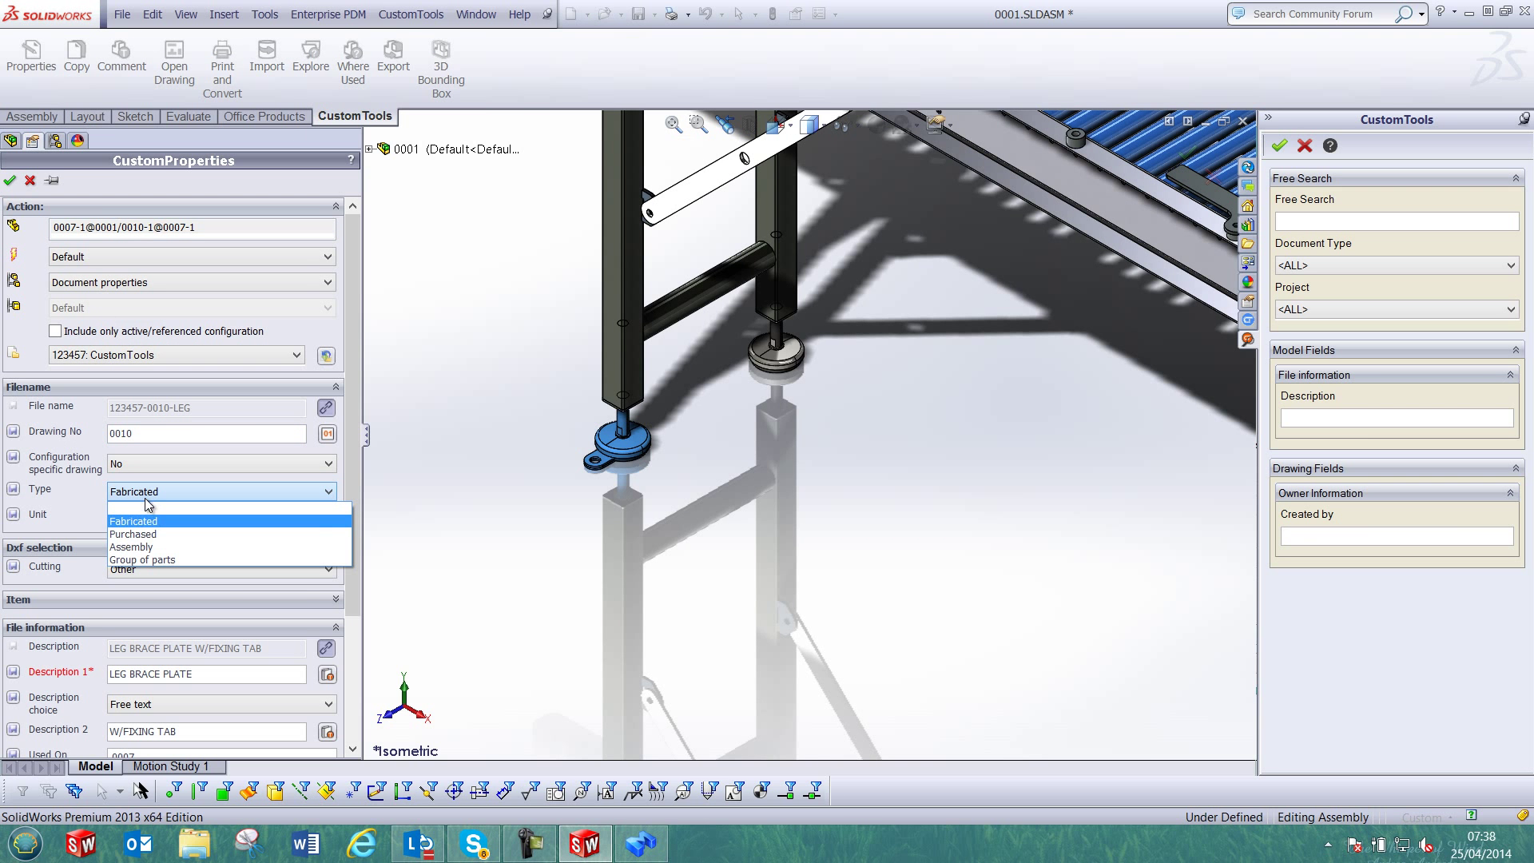
click(157, 537)
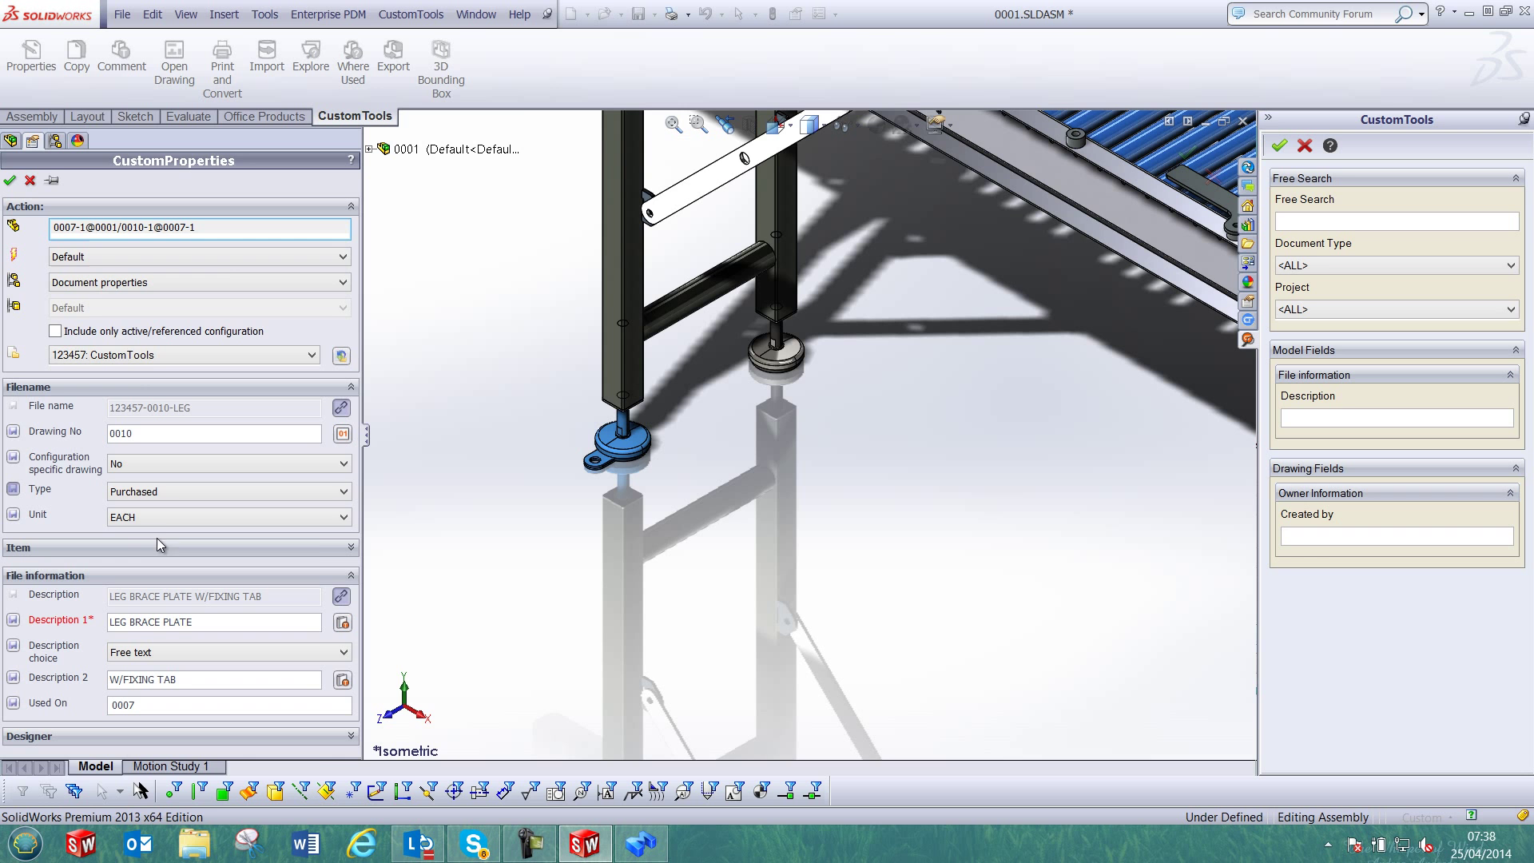
click(10, 180)
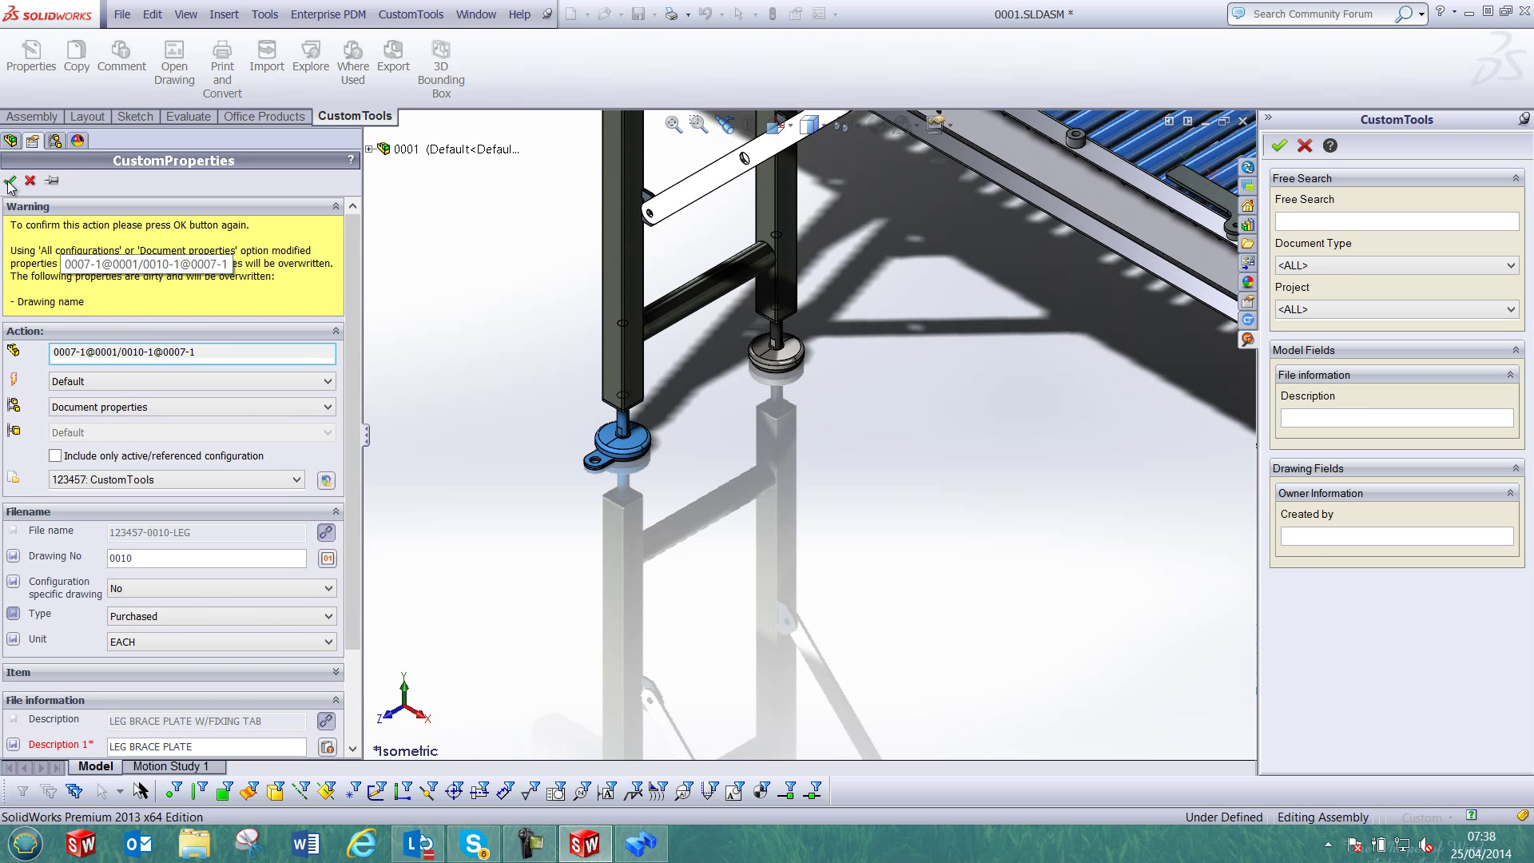
click(10, 182)
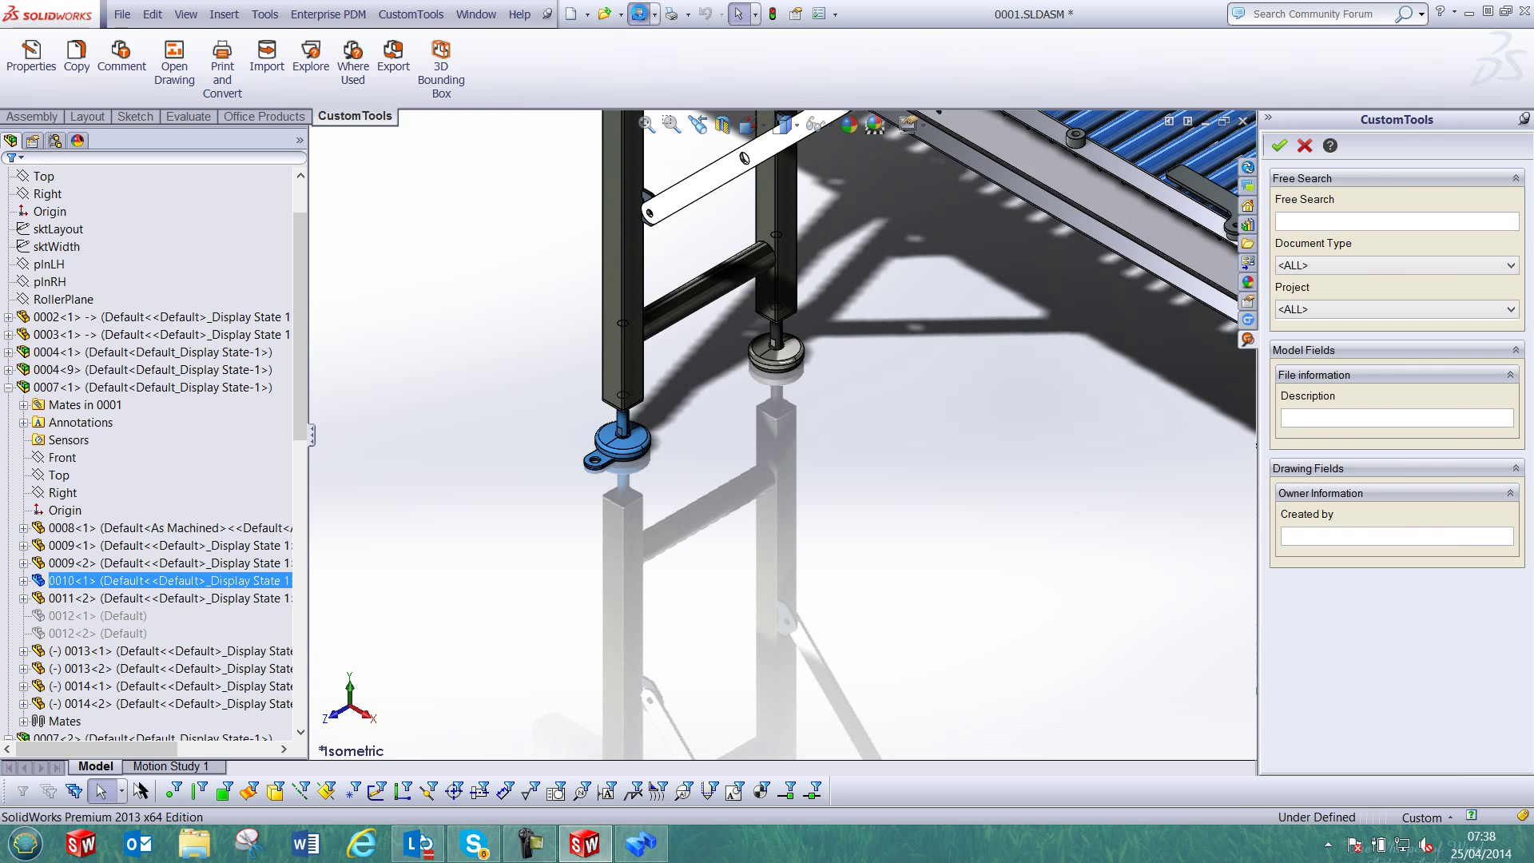
Step: Reopen the CustomTools export structure and start exporting the assembly to M-Files
click(518, 265)
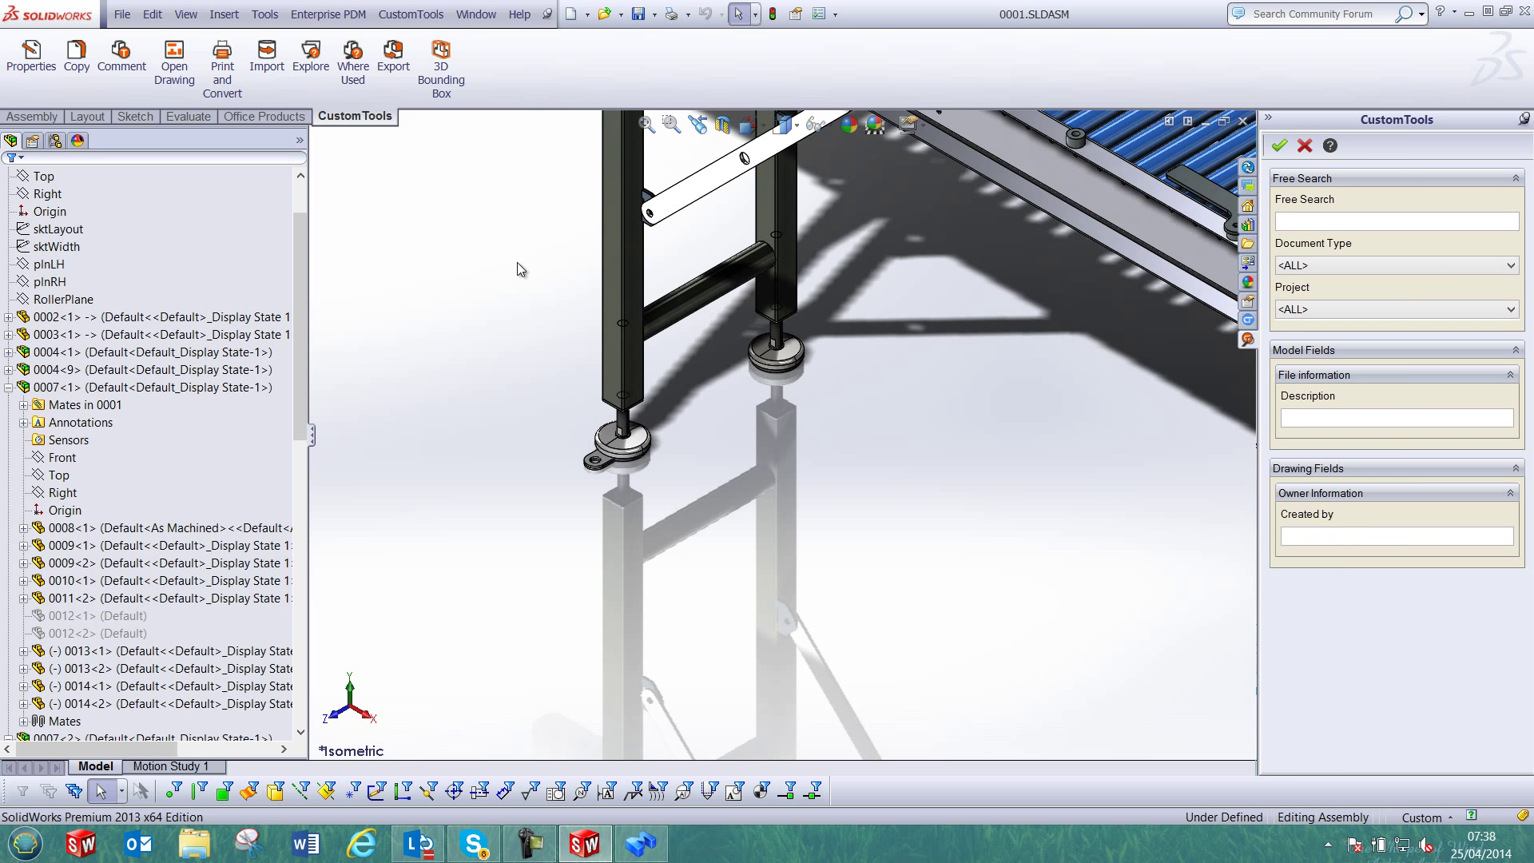
click(393, 54)
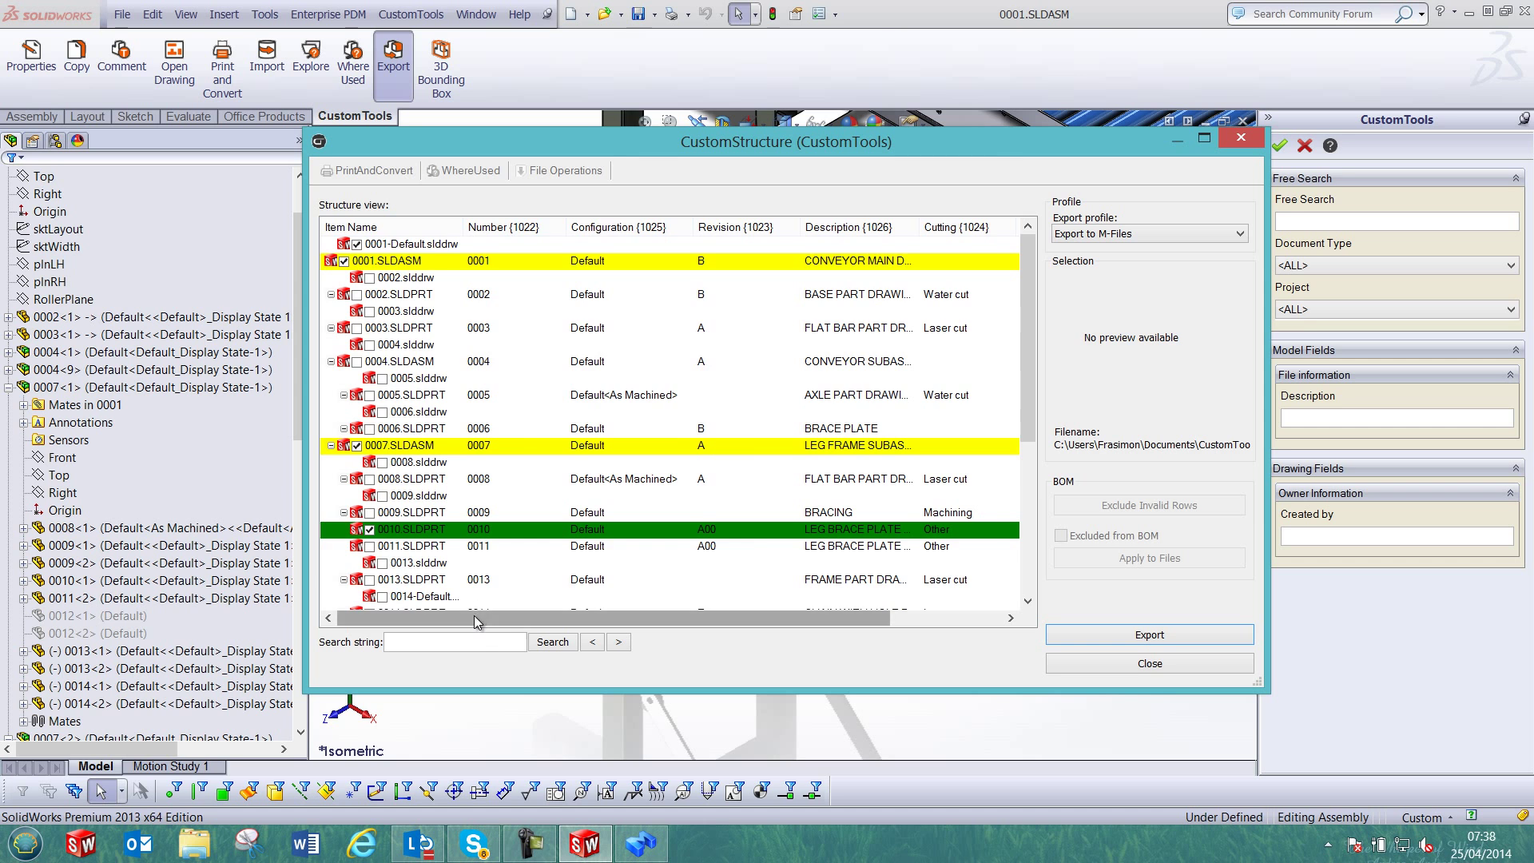
drag(482, 616, 599, 615)
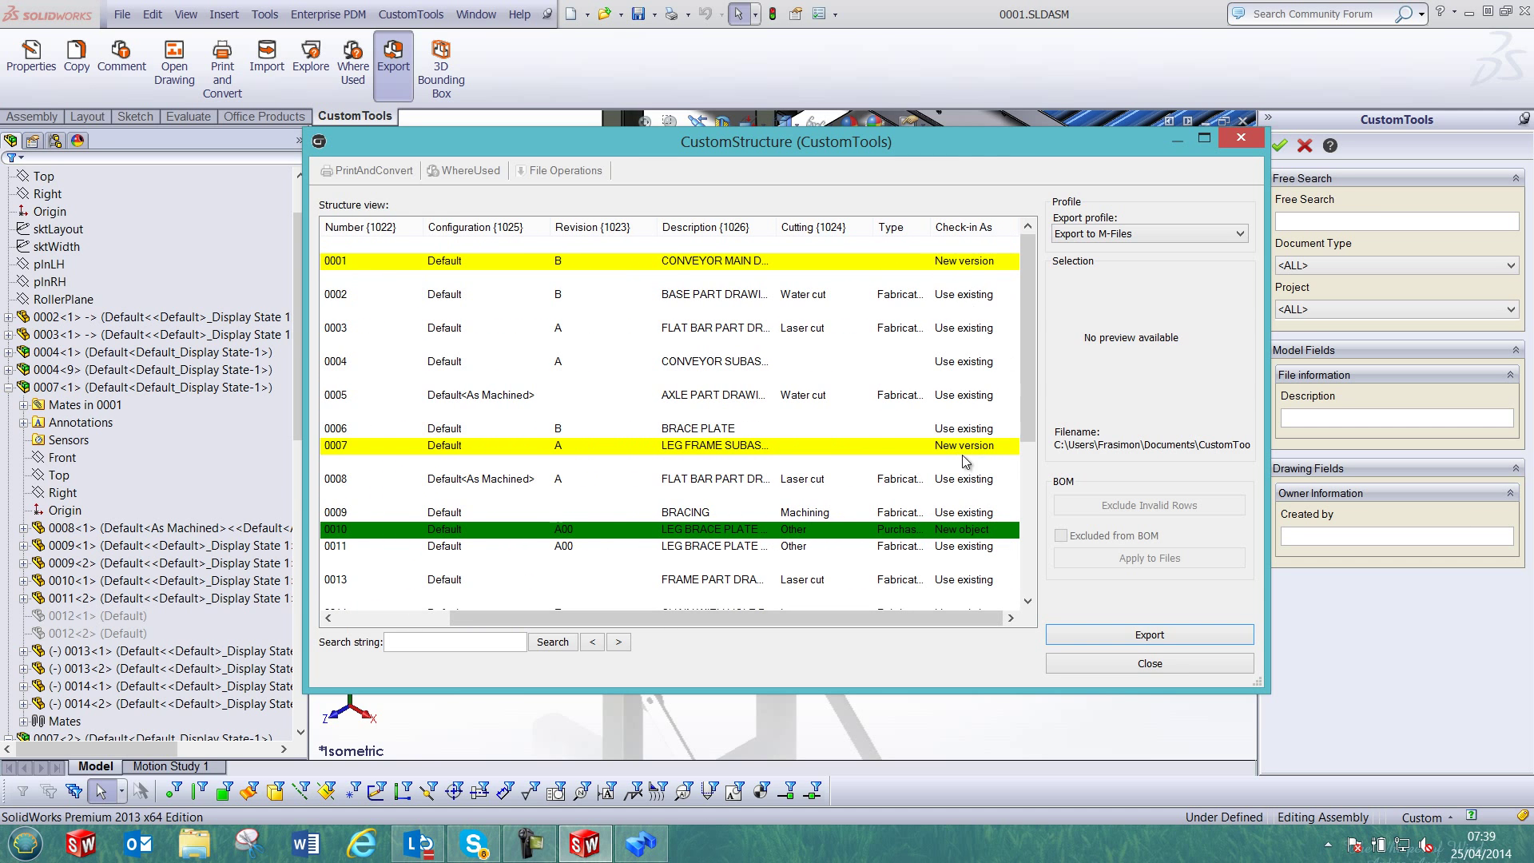
click(1130, 634)
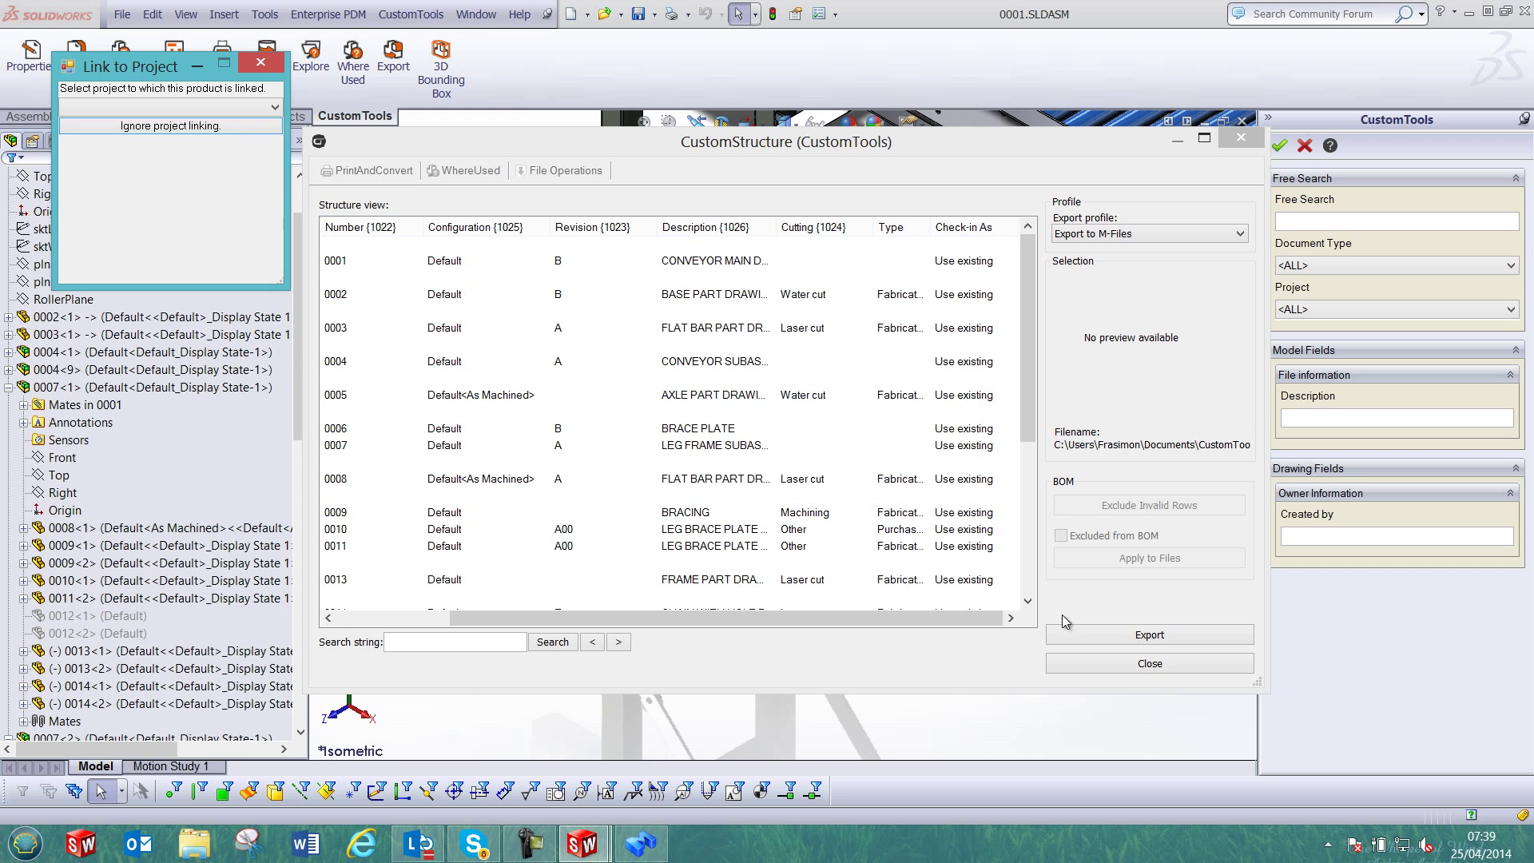
Step: Link the export to Conveyor, relink to the new product version, and return to M-Files
click(211, 108)
click(91, 137)
click(123, 126)
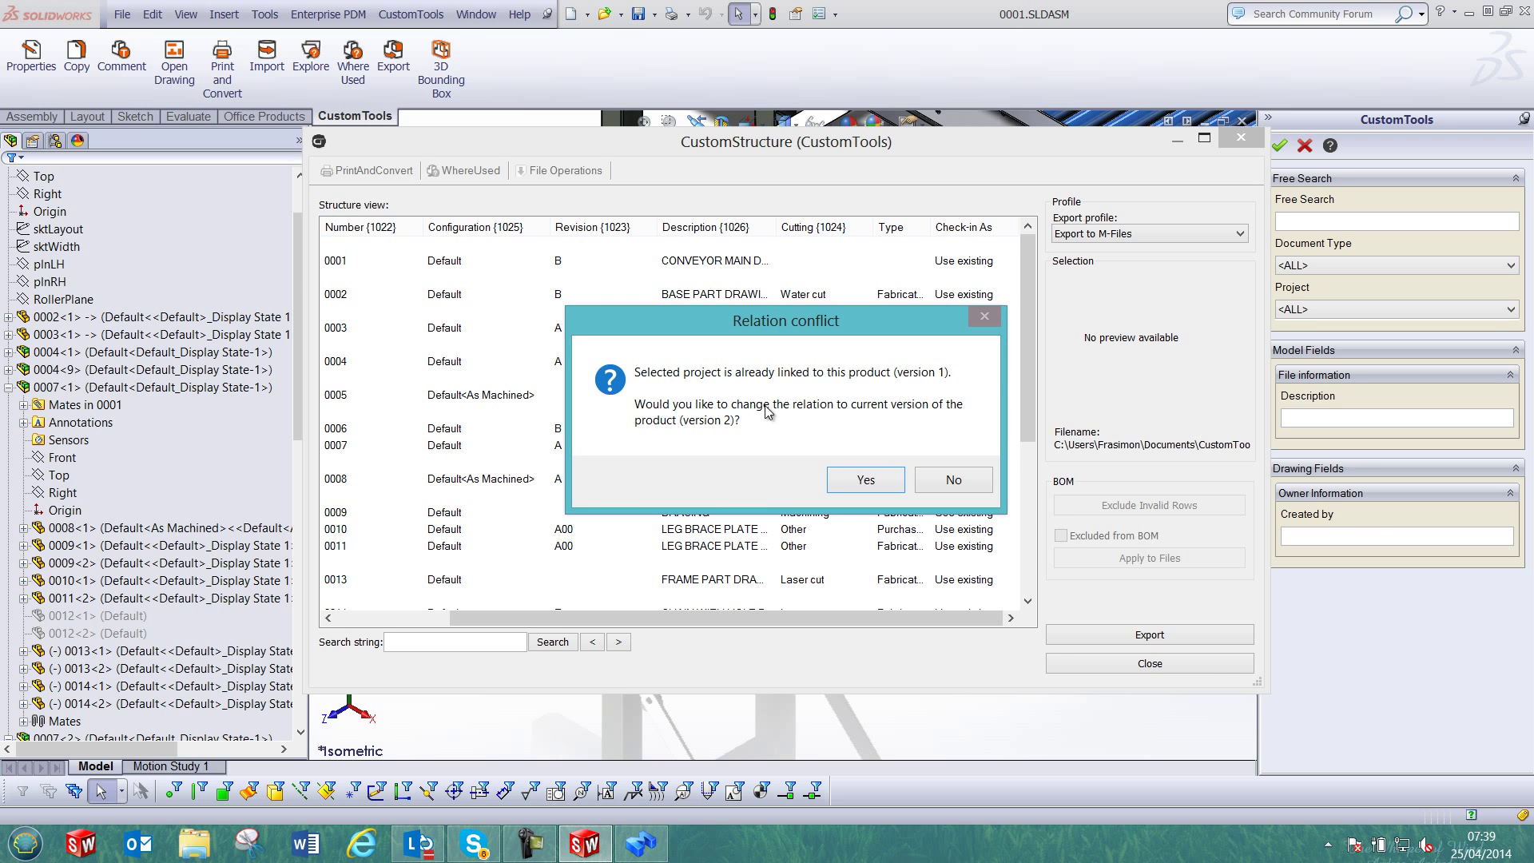
click(866, 478)
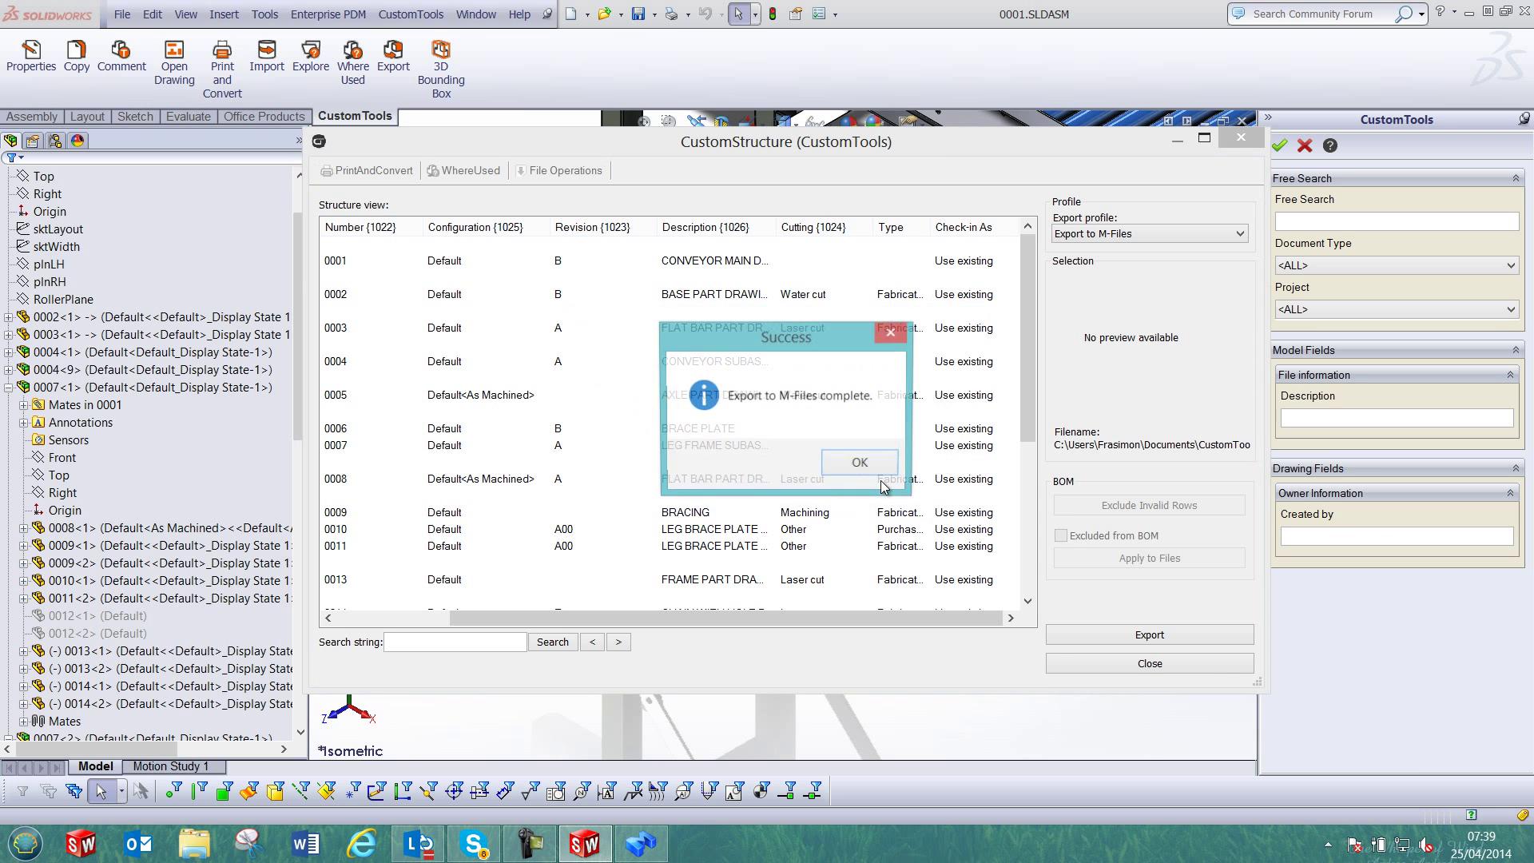
click(861, 464)
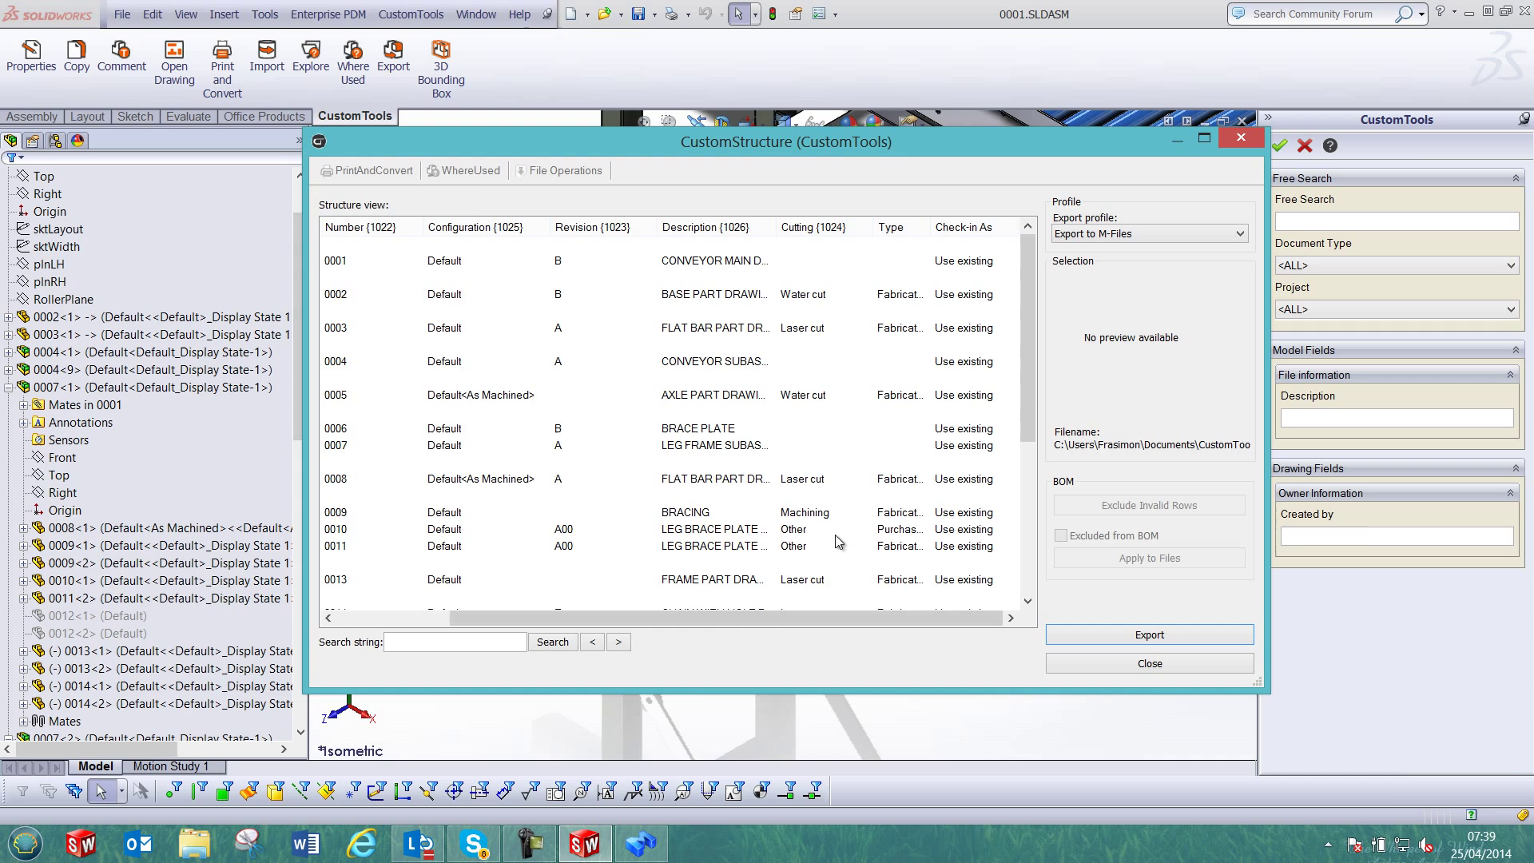
click(640, 843)
Step: Expand ATR Soft > Conveyor > Products > 0001-B down to its purchased components
click(541, 127)
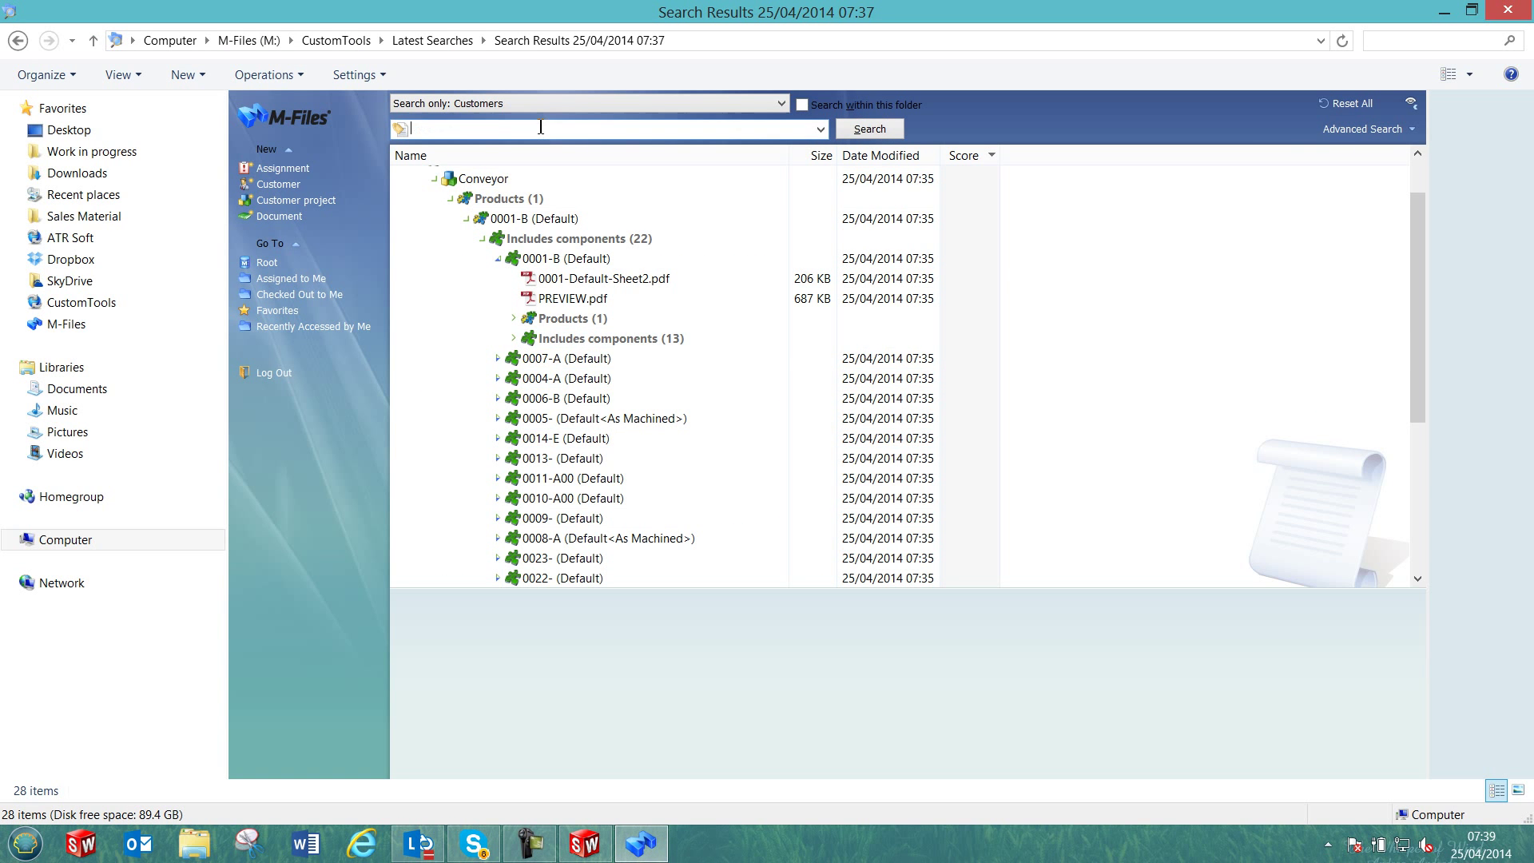
click(403, 197)
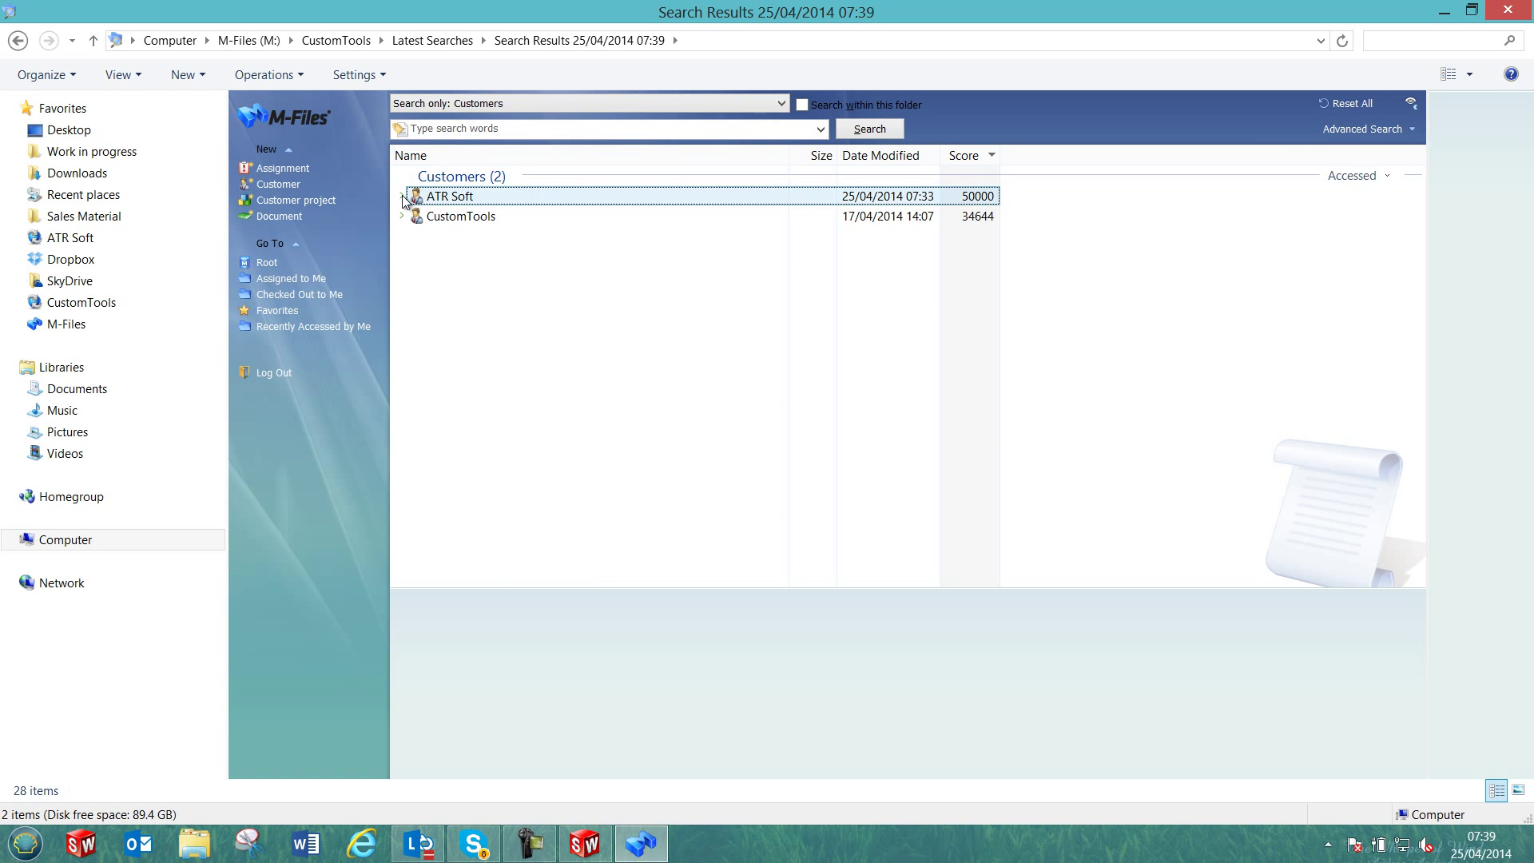
click(418, 216)
click(434, 236)
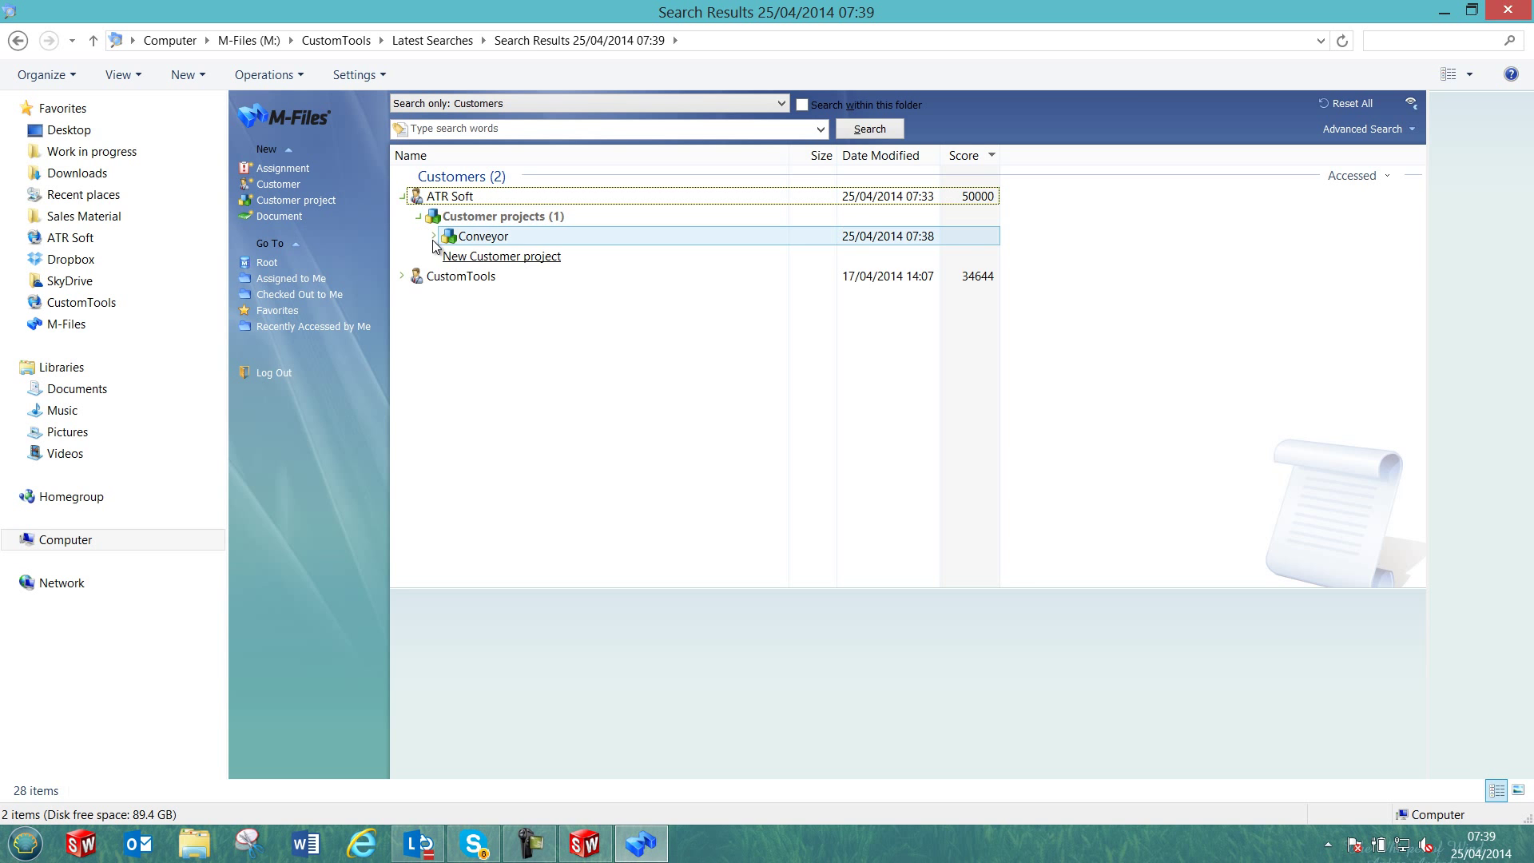
click(449, 257)
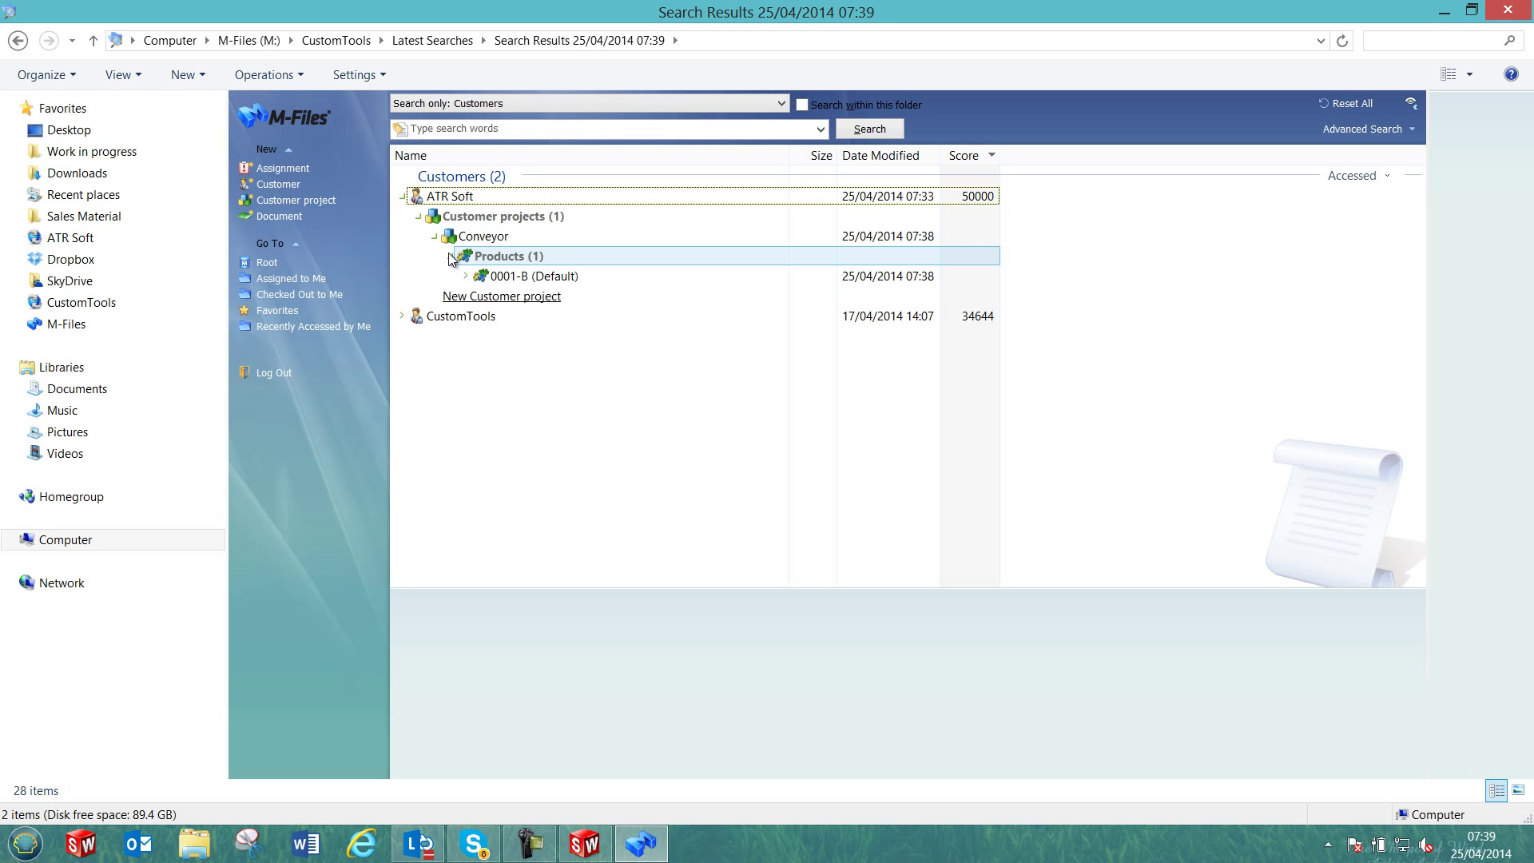
click(467, 275)
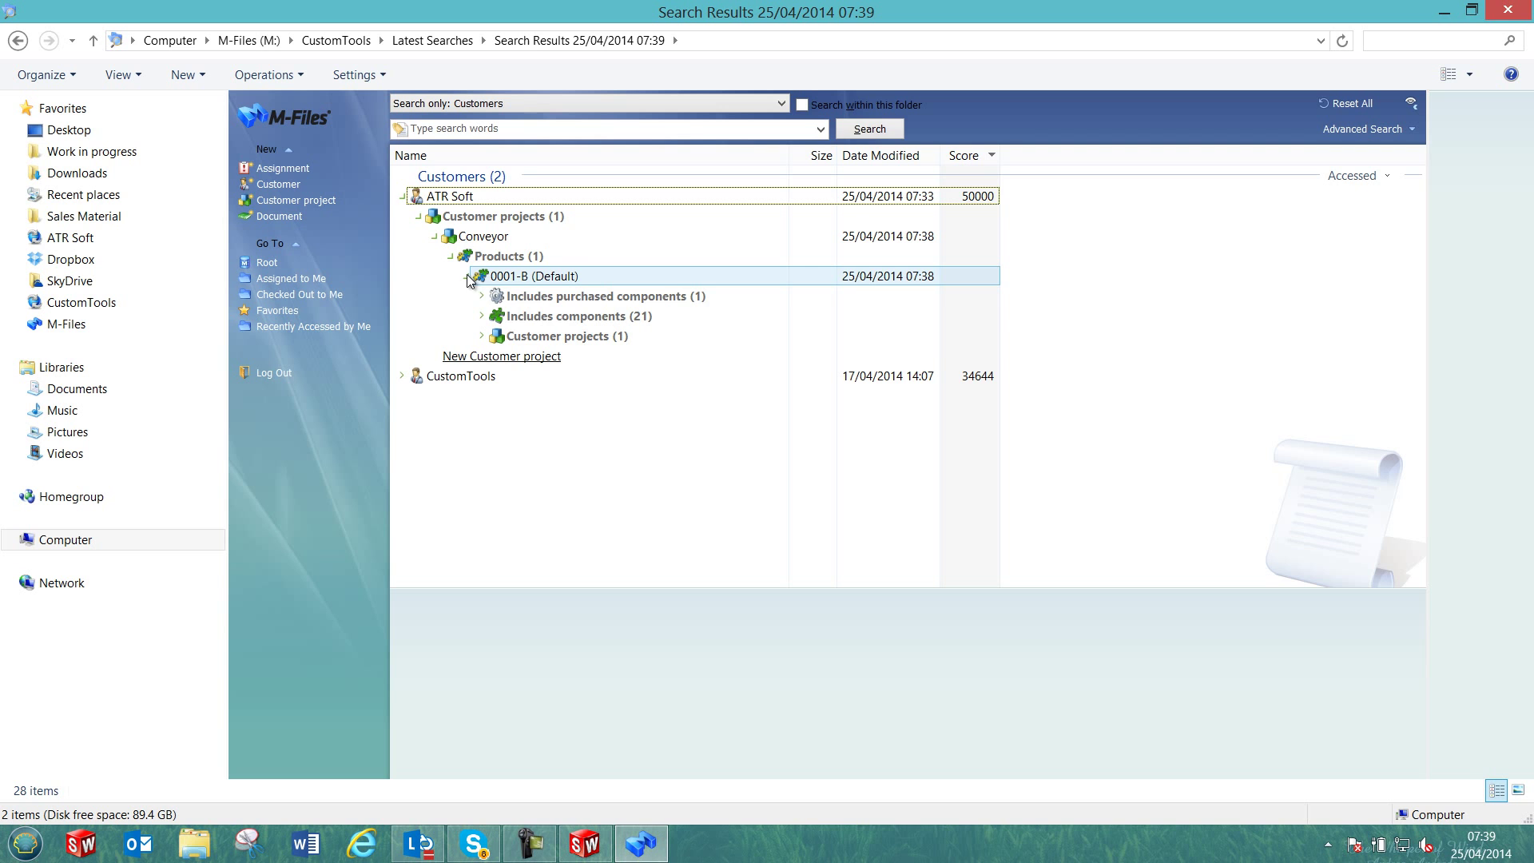
click(482, 297)
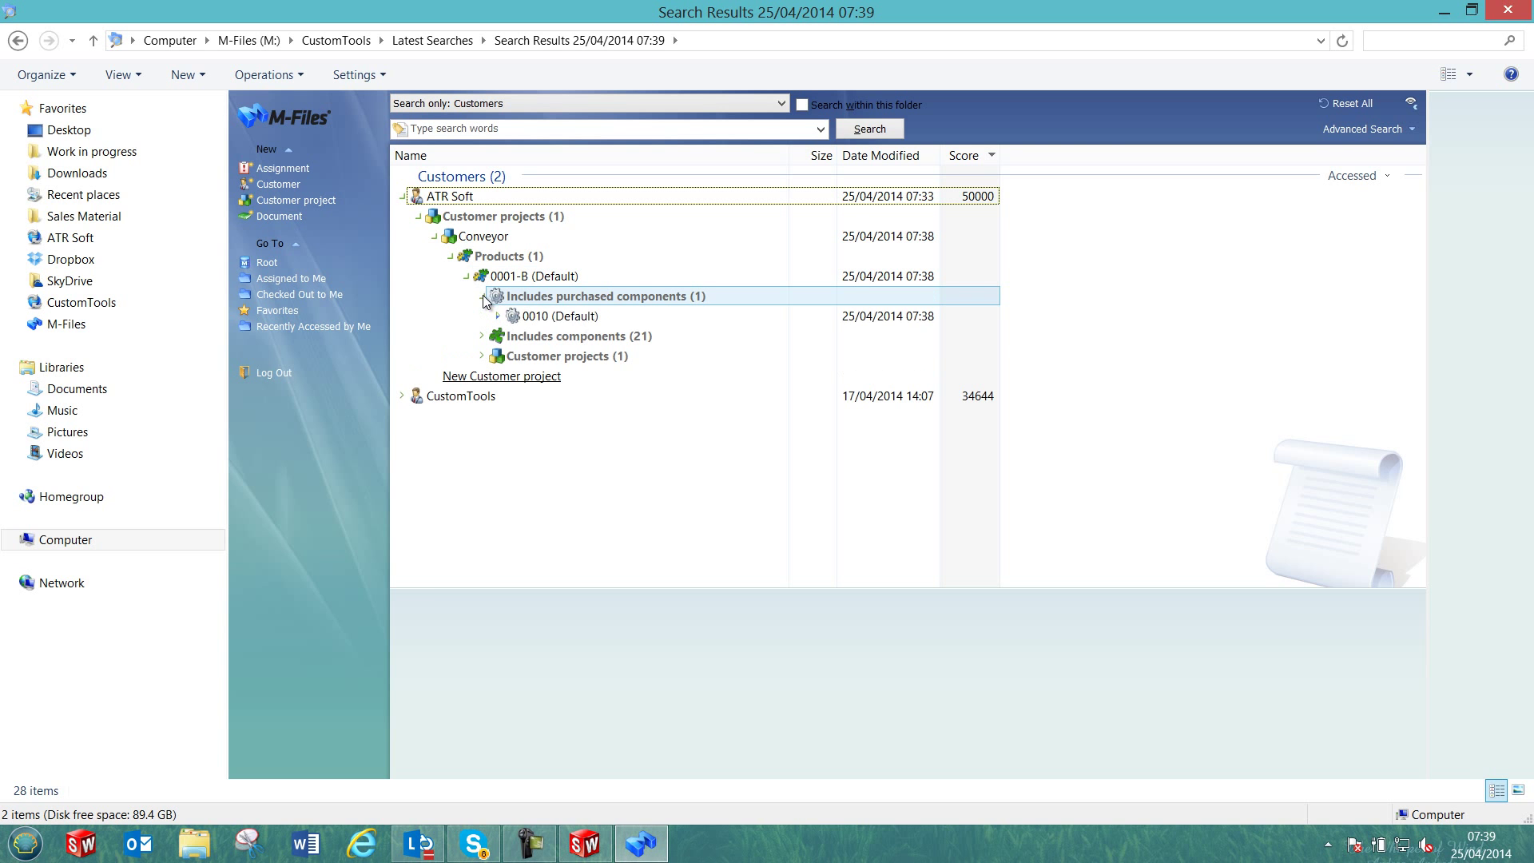
Step: View purchased part 0010's PREVIEW.pdf render of the foot, then close it
click(515, 316)
click(498, 317)
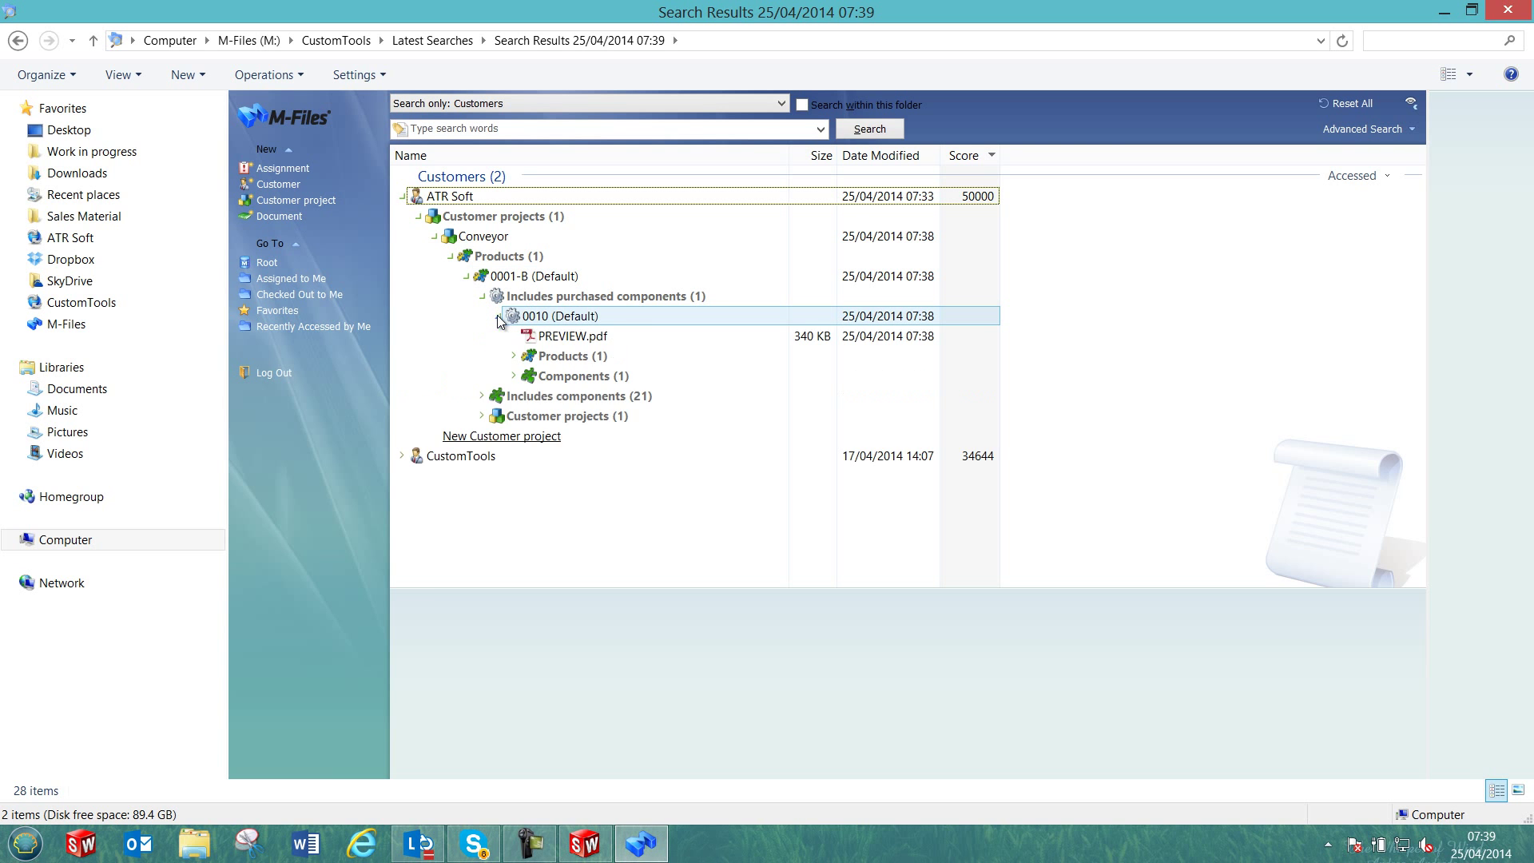
double_click(559, 336)
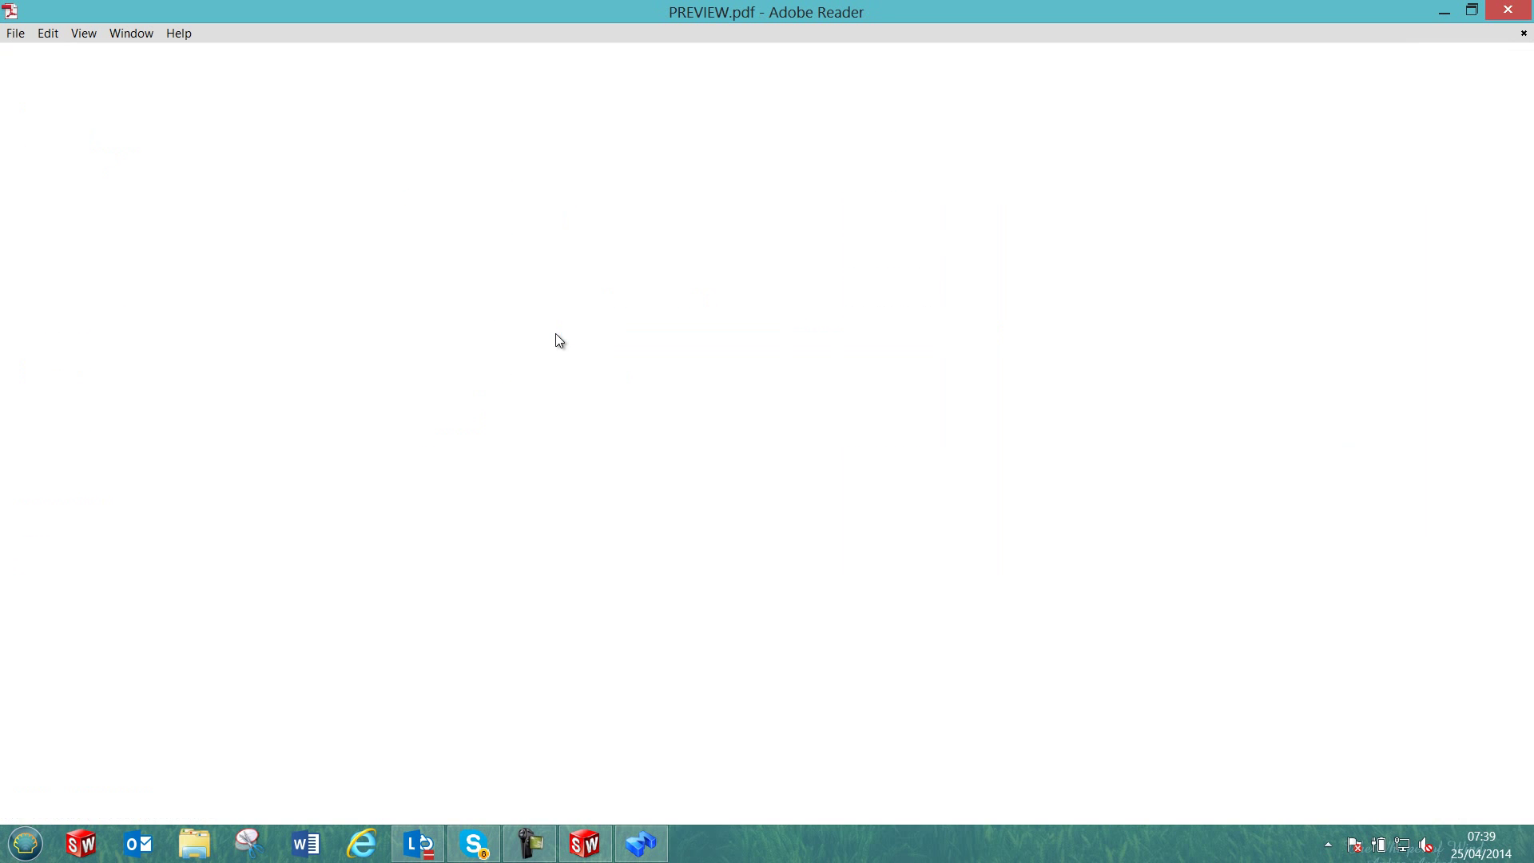
click(1508, 10)
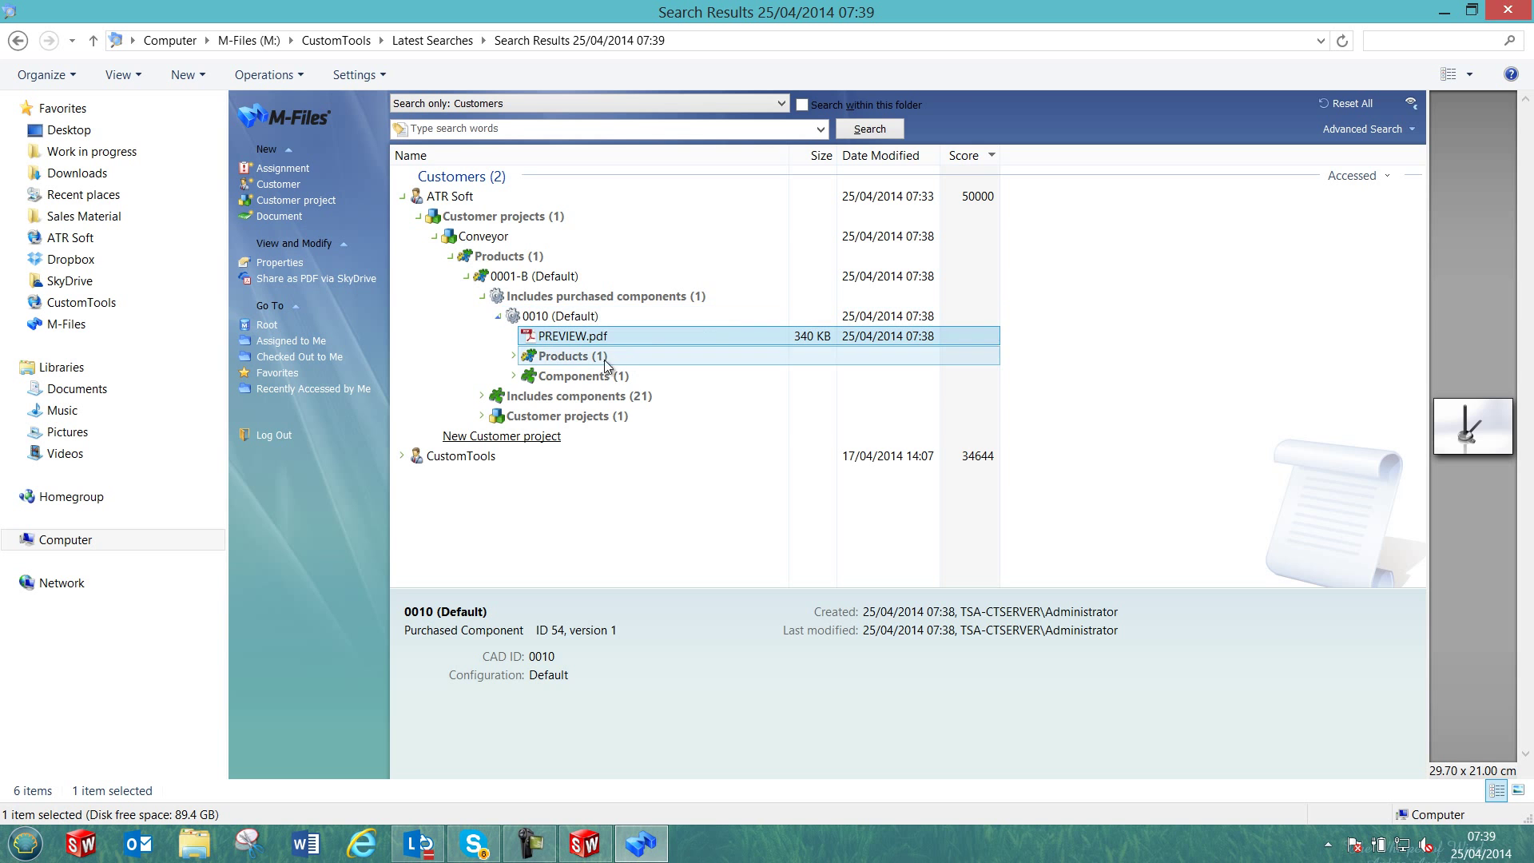
Step: Create customer project Conveyor 2 owned by ATR Soft, then go back to SolidWorks
click(480, 441)
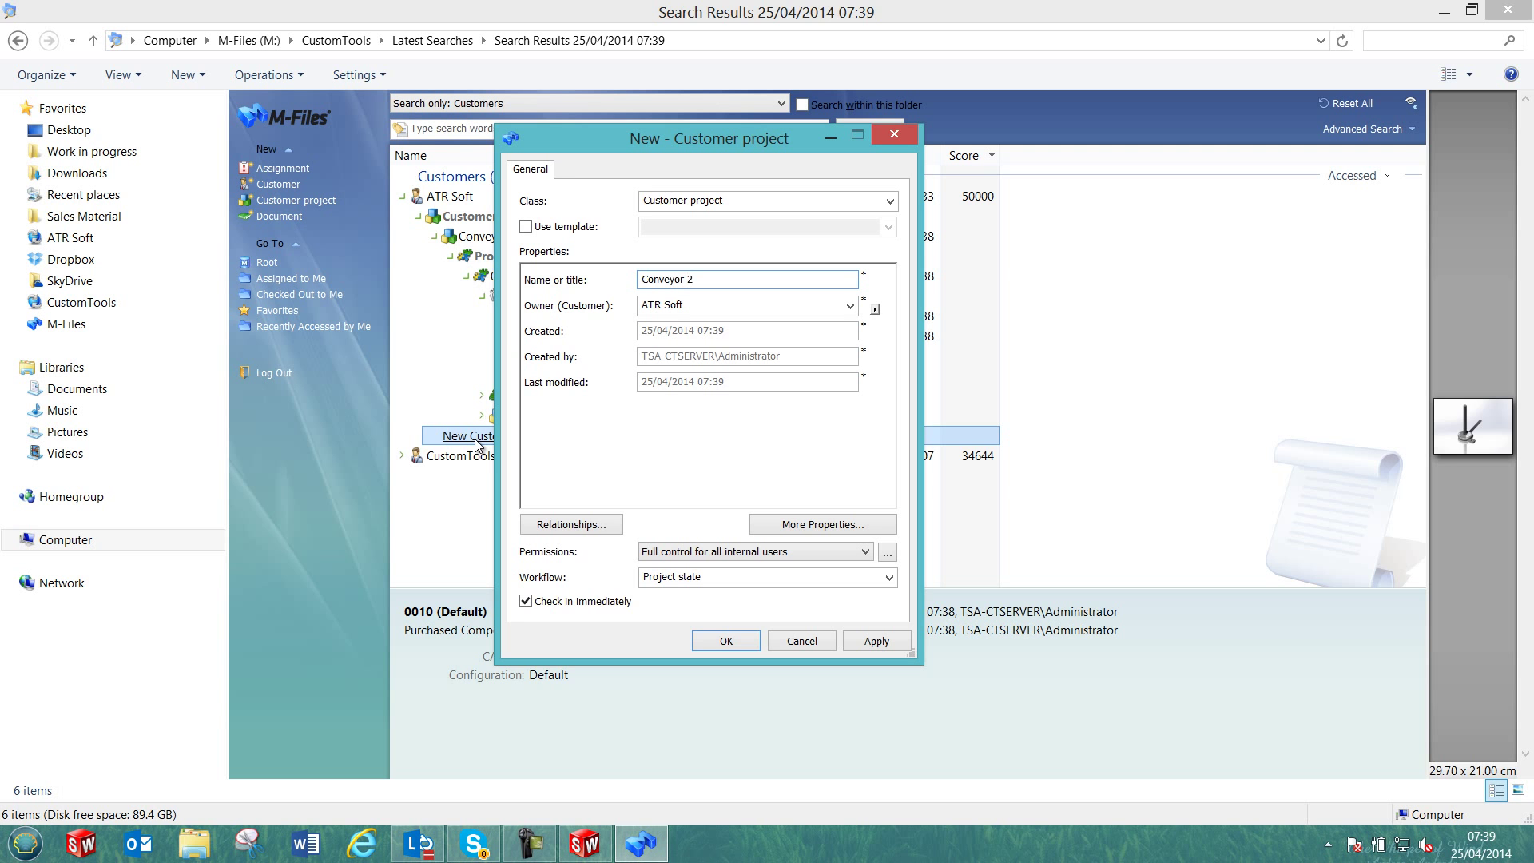
key(Return)
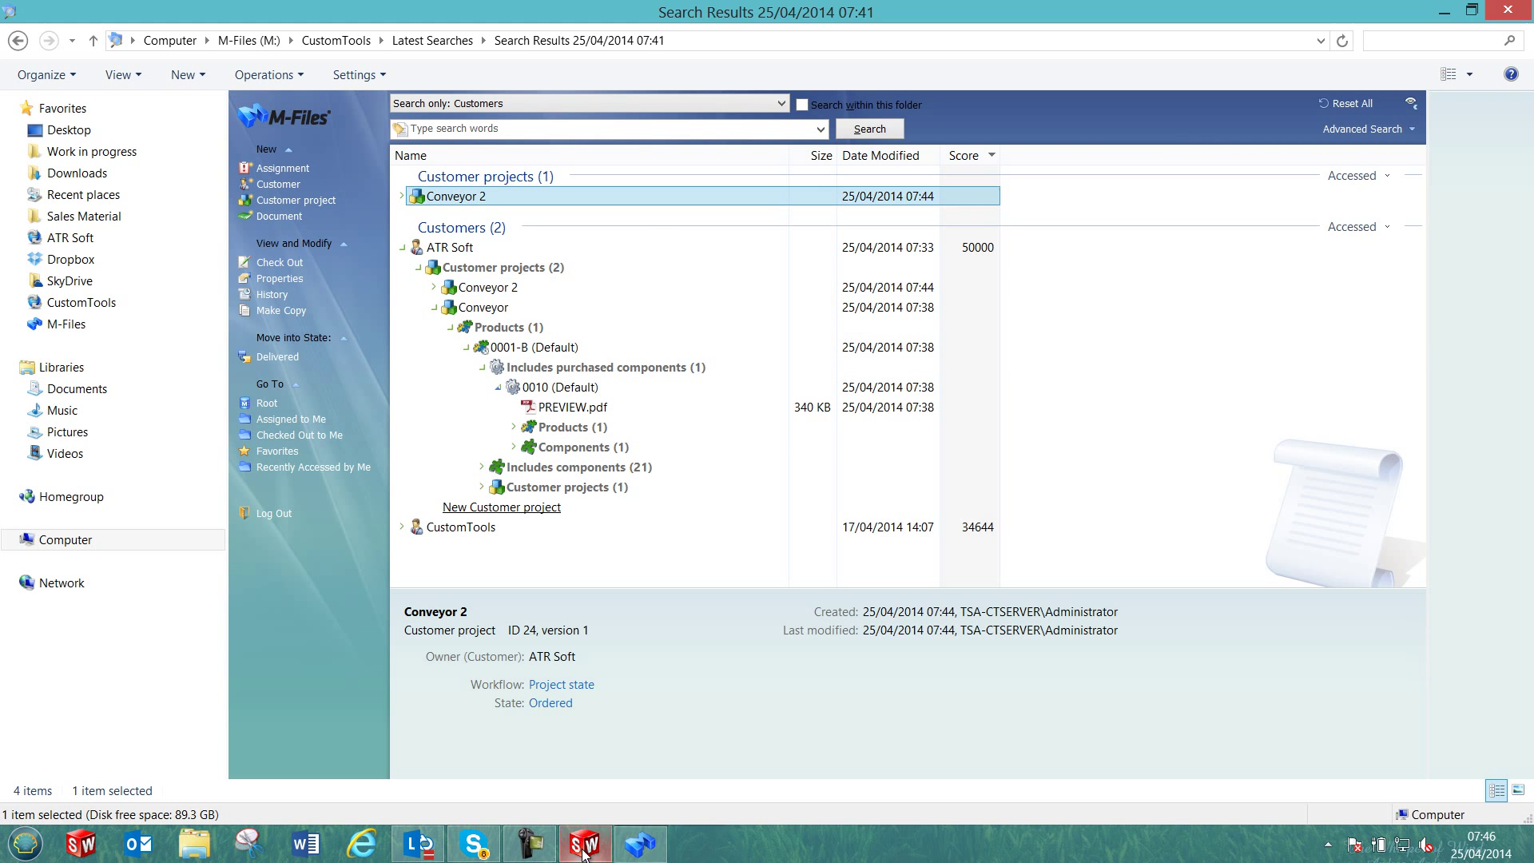
click(583, 847)
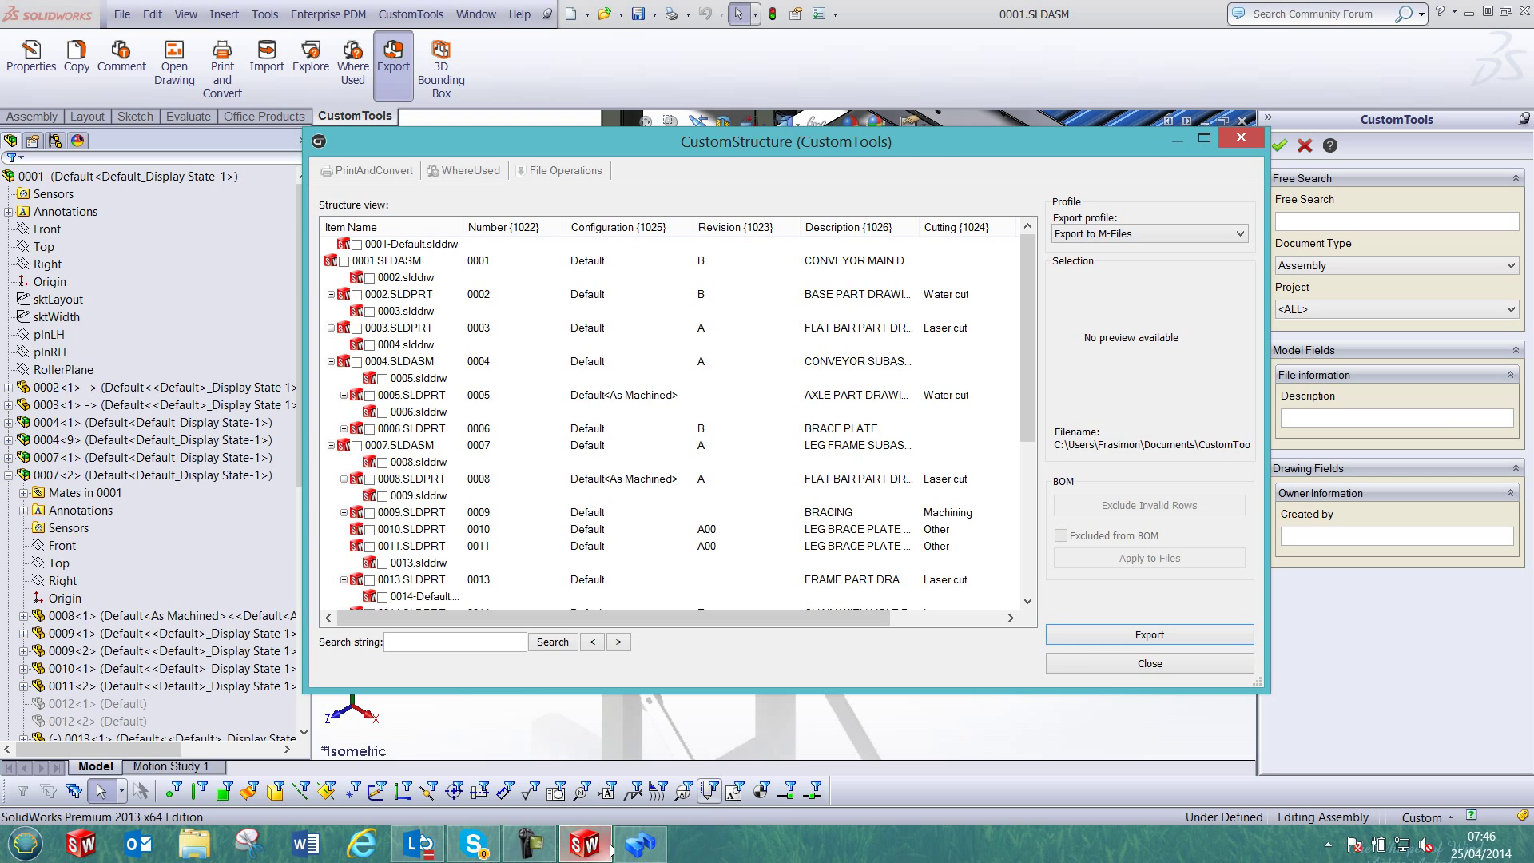
Step: Export the assembly again linked to Conveyor 2, dismiss the success message, and return to M-Files
click(1147, 635)
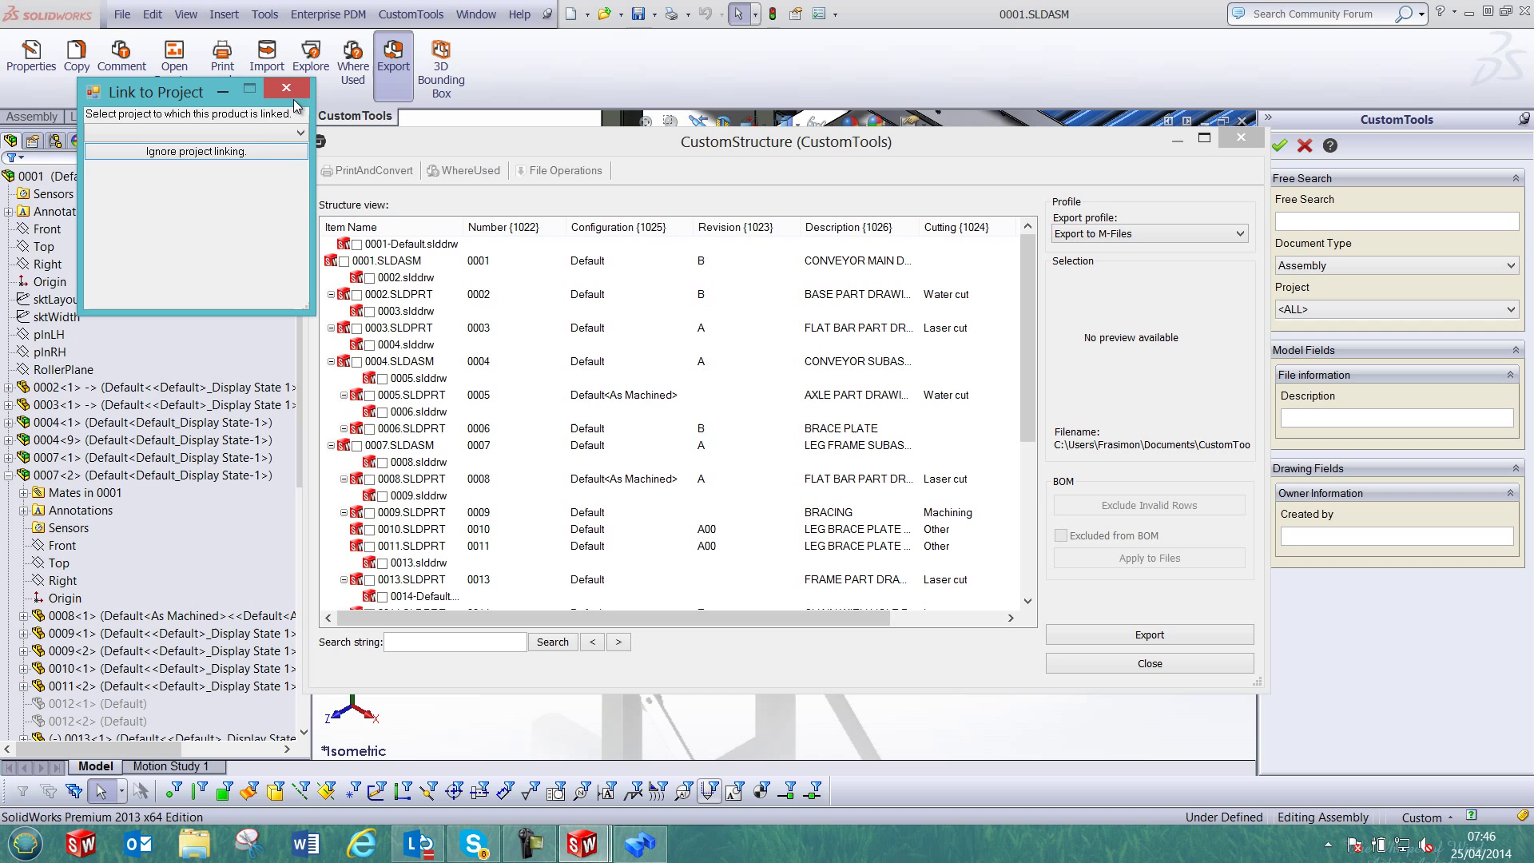
click(254, 132)
click(132, 174)
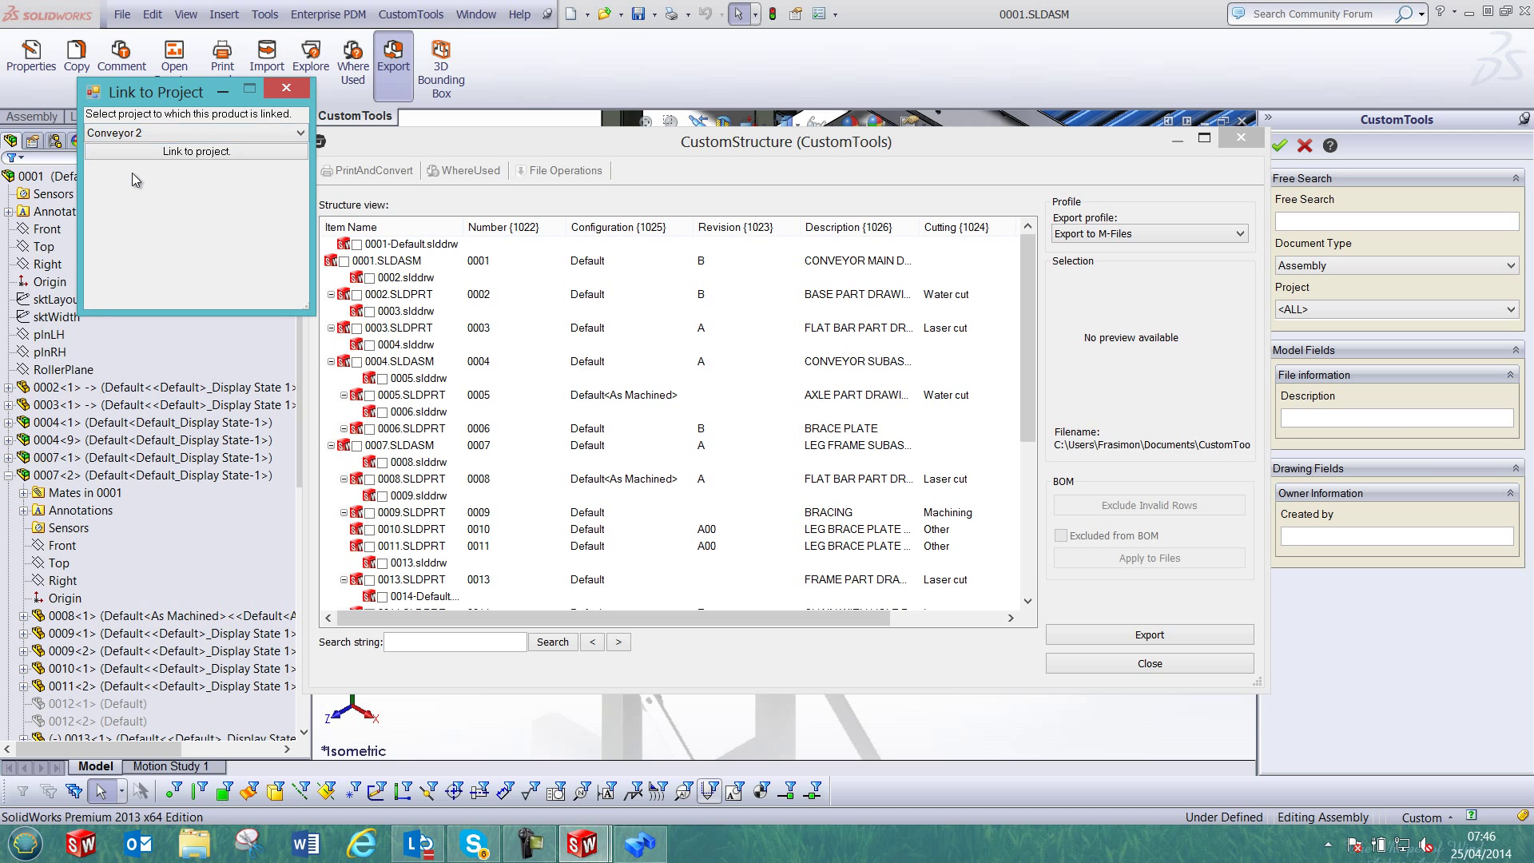
click(190, 153)
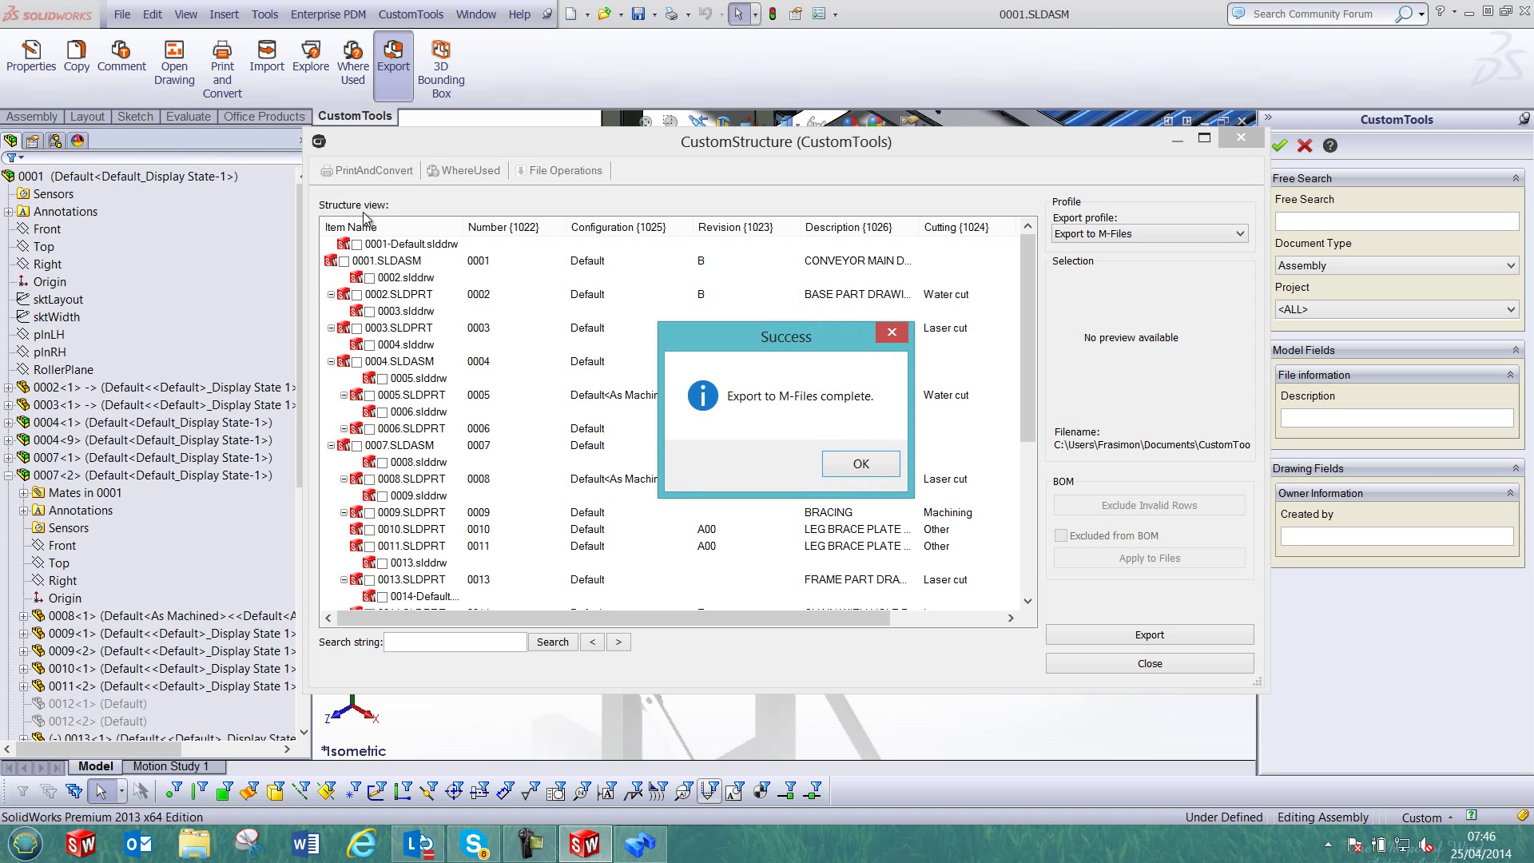
click(859, 467)
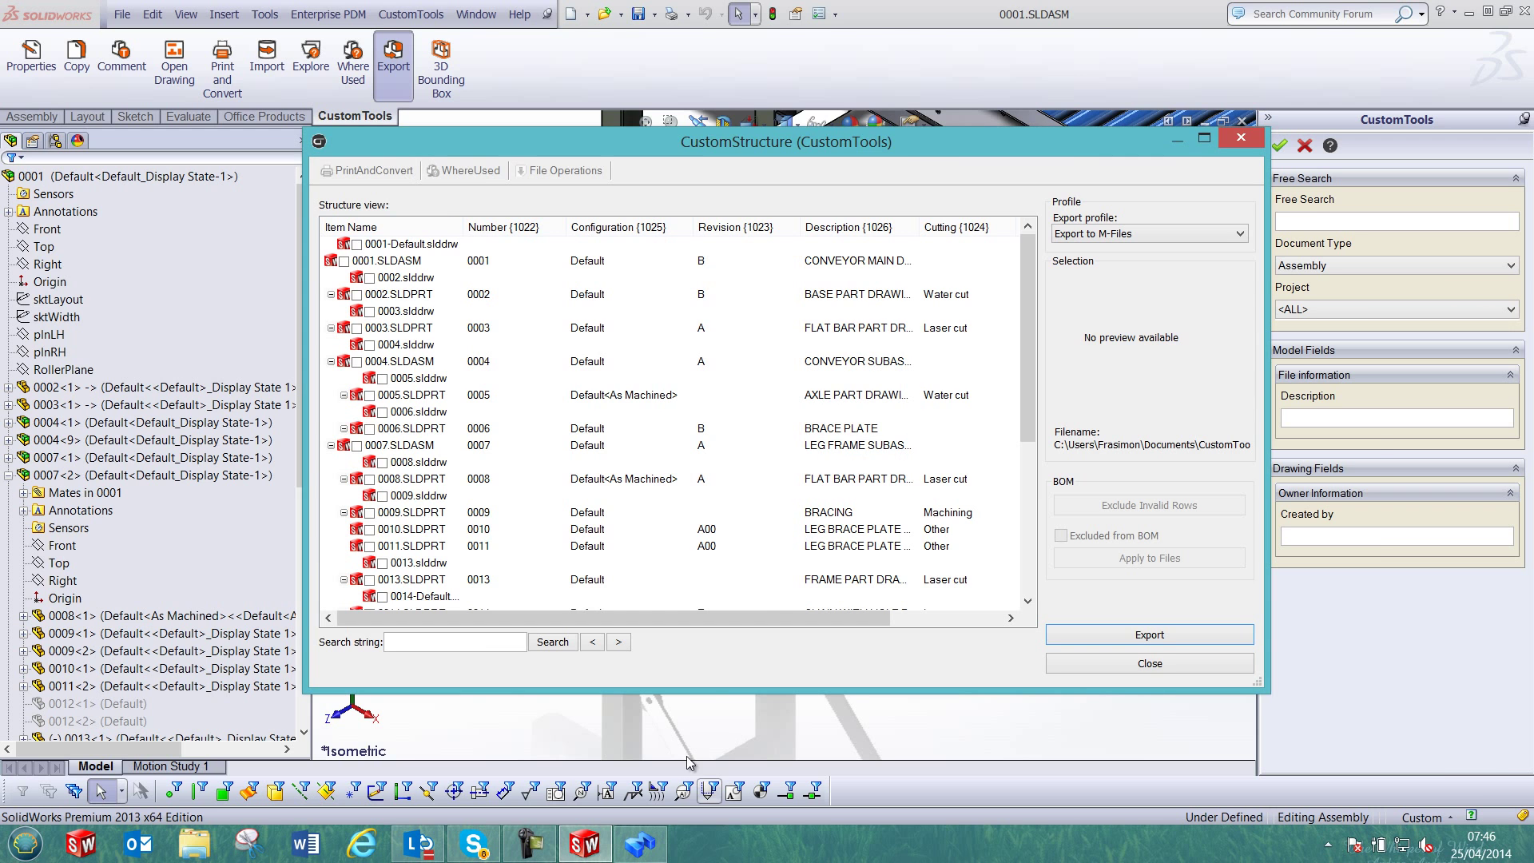
key(alt+Tab)
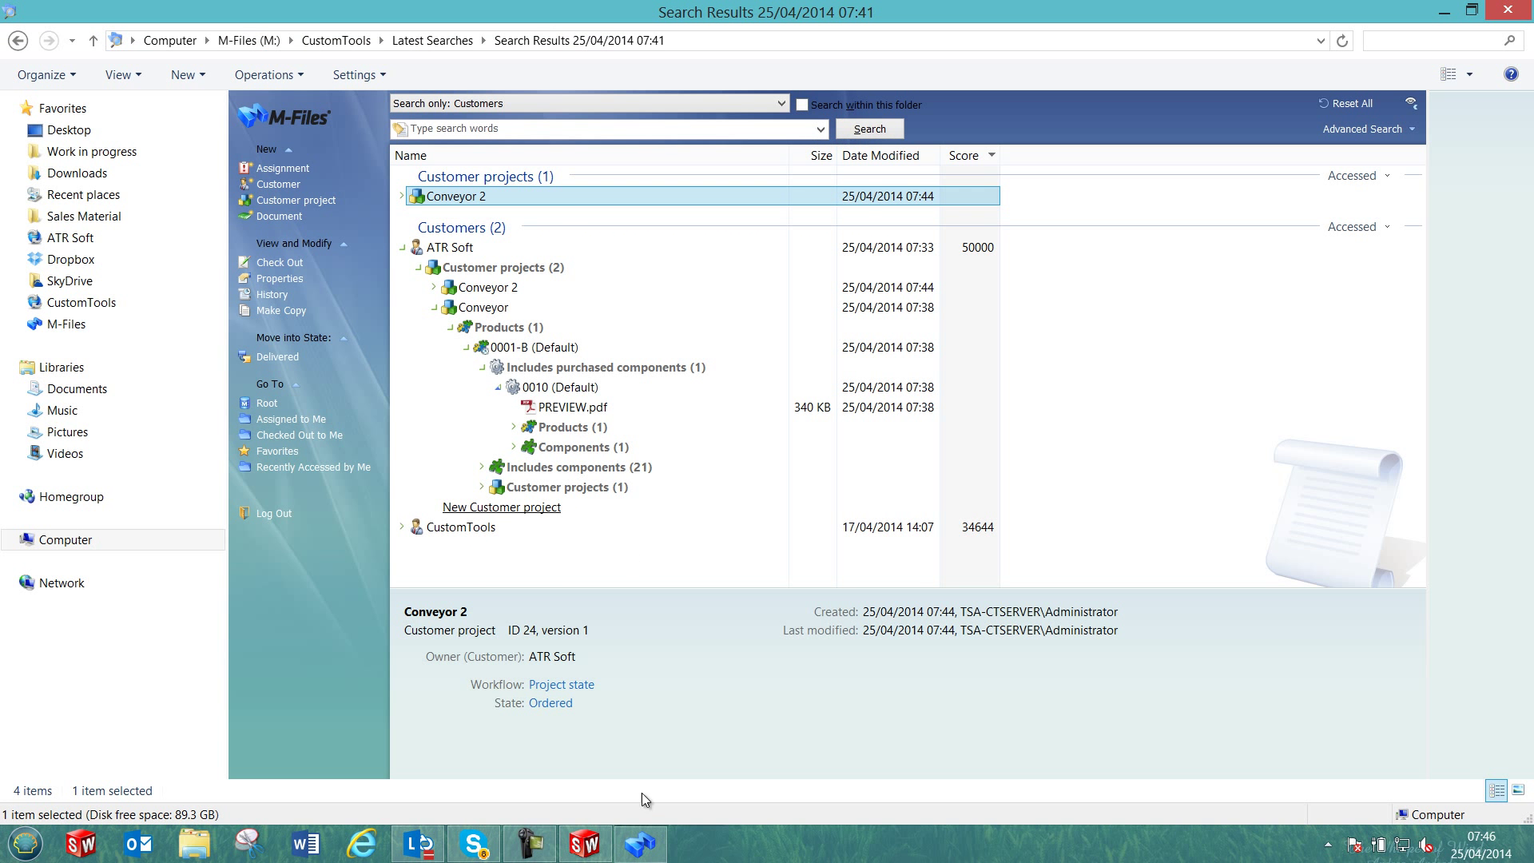
Step: Rerun the customer search and expand ATR Soft's Conveyor 2 product 0001-B to list its 21 included components
click(554, 135)
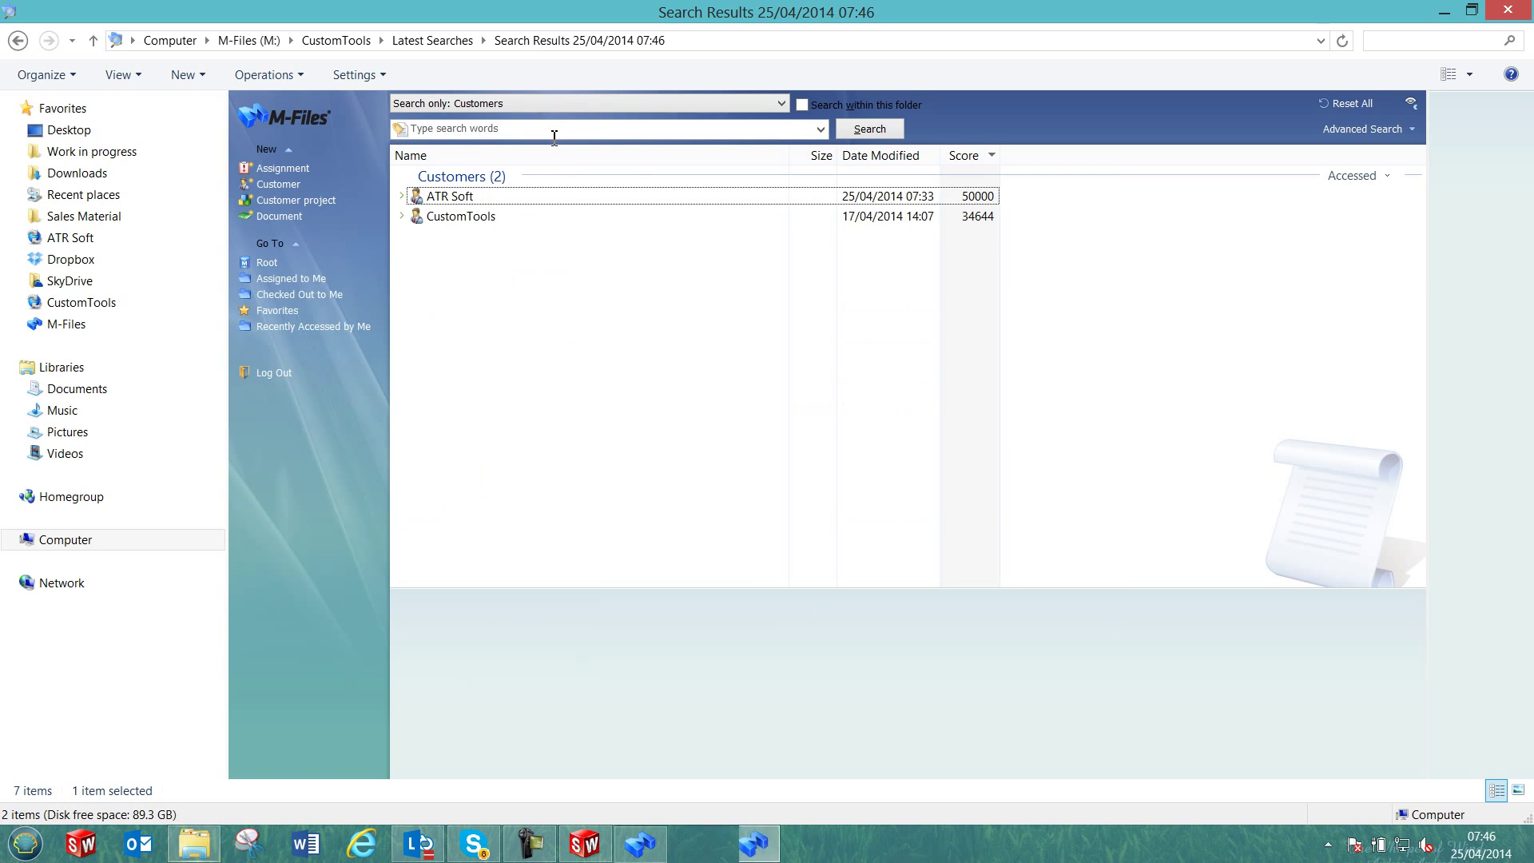
click(401, 198)
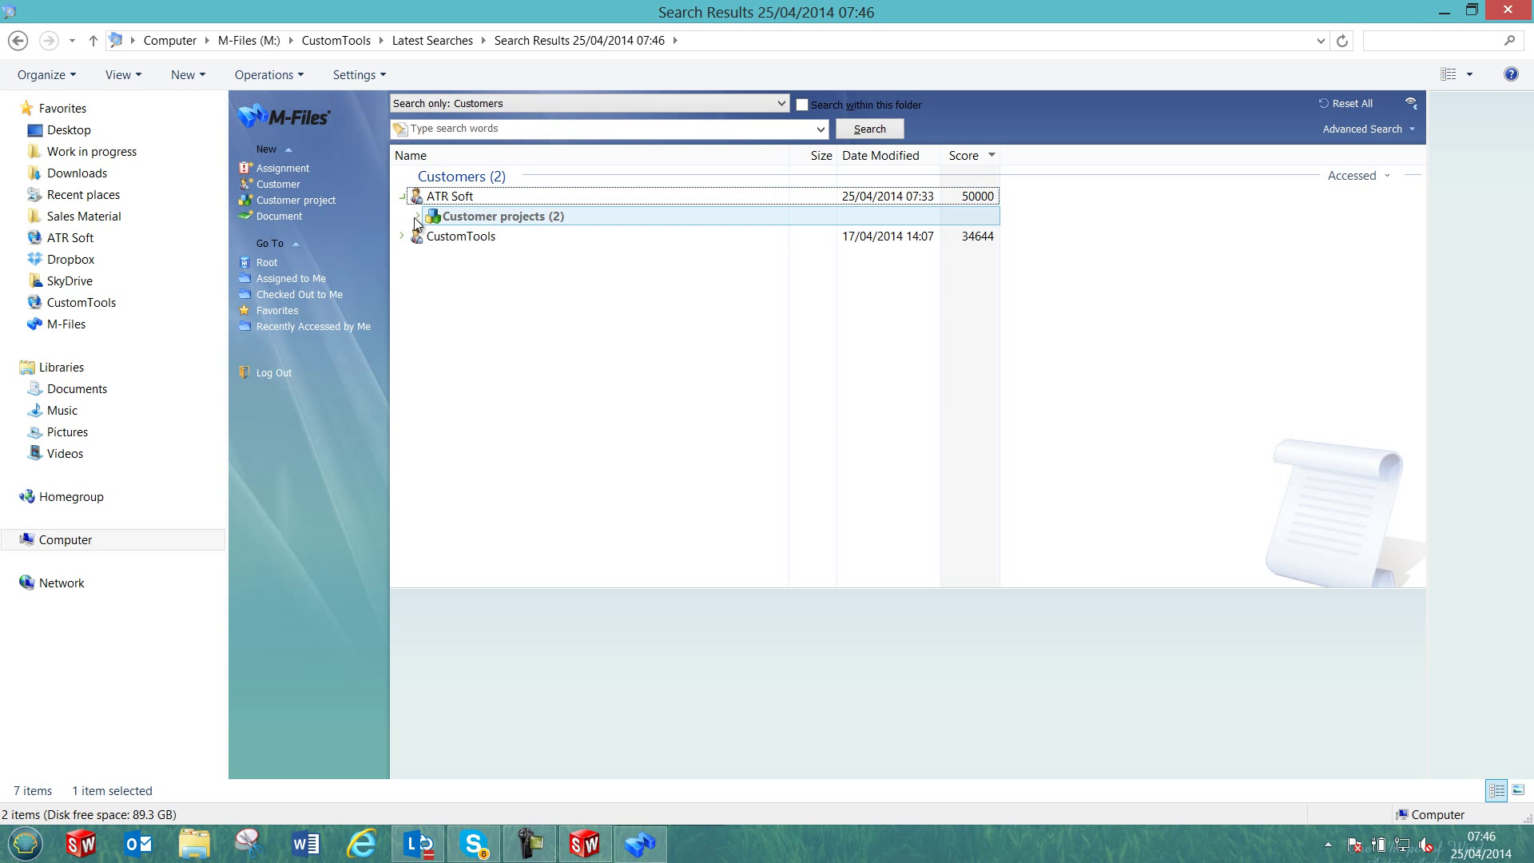
click(417, 217)
click(434, 236)
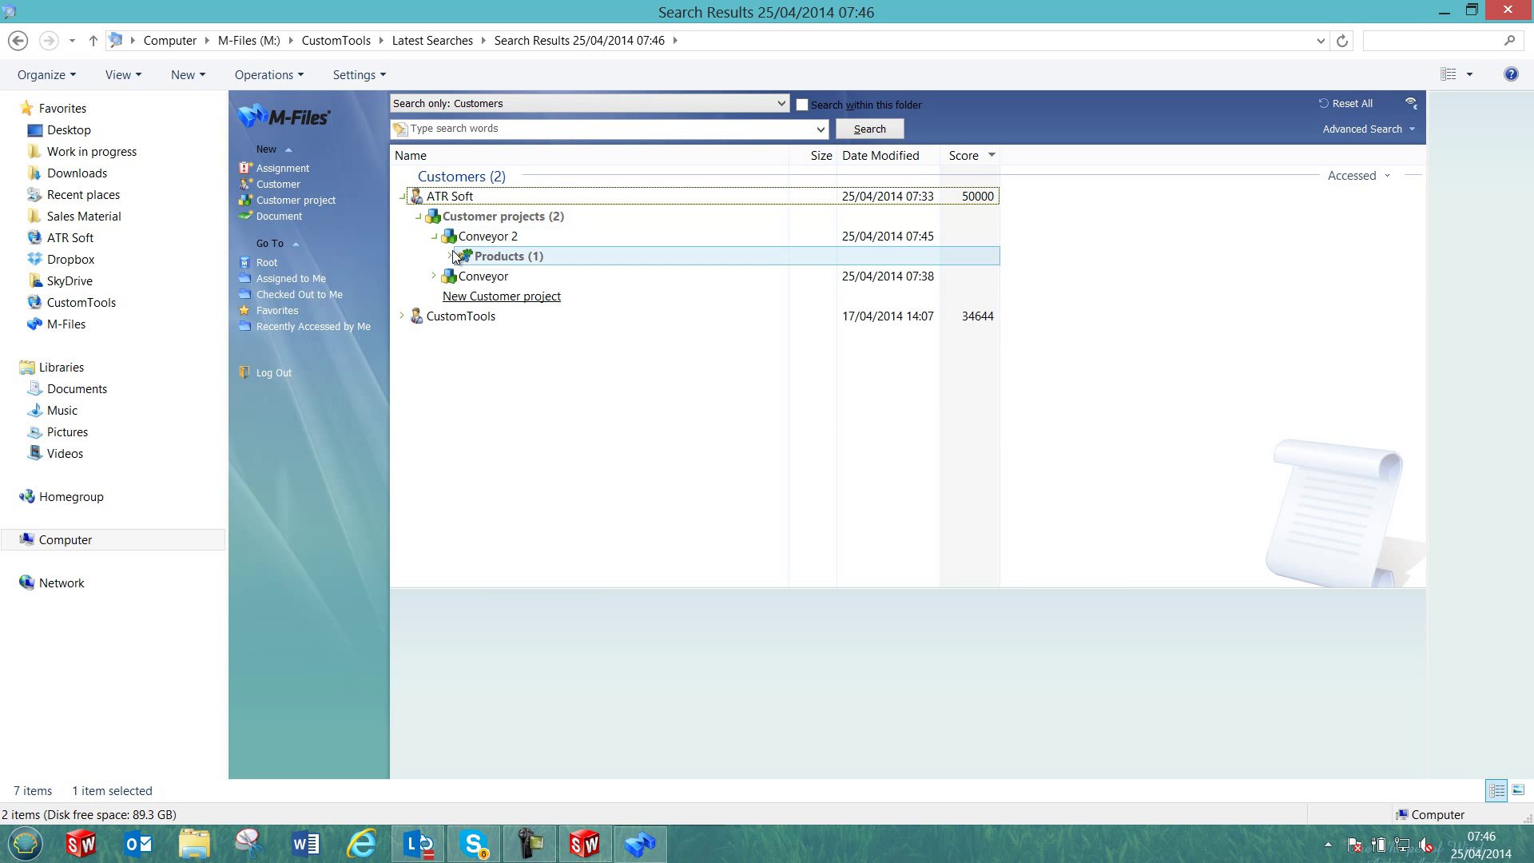
click(449, 257)
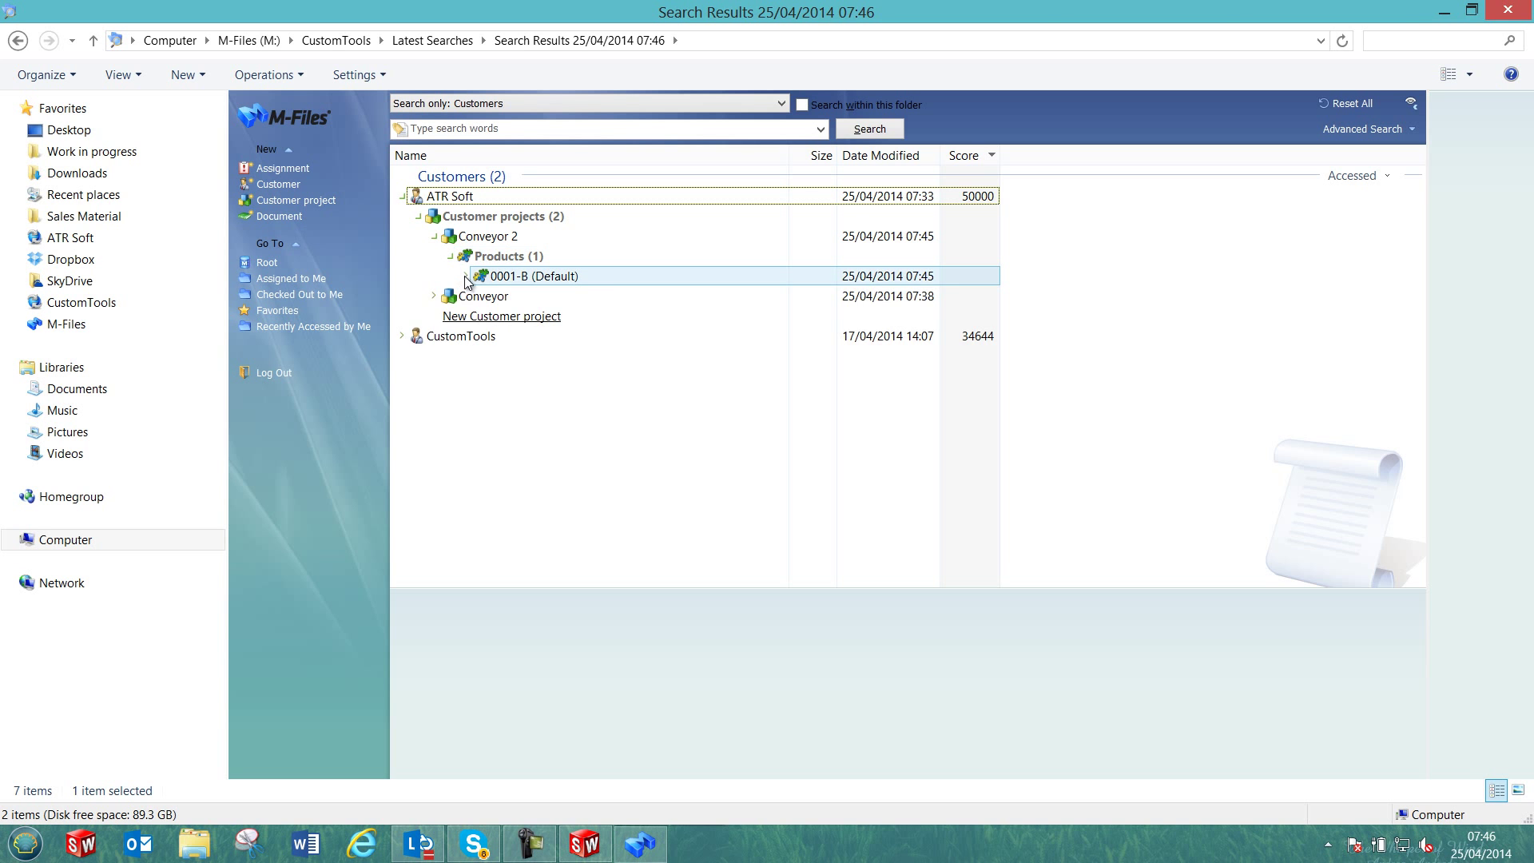
click(465, 276)
click(482, 296)
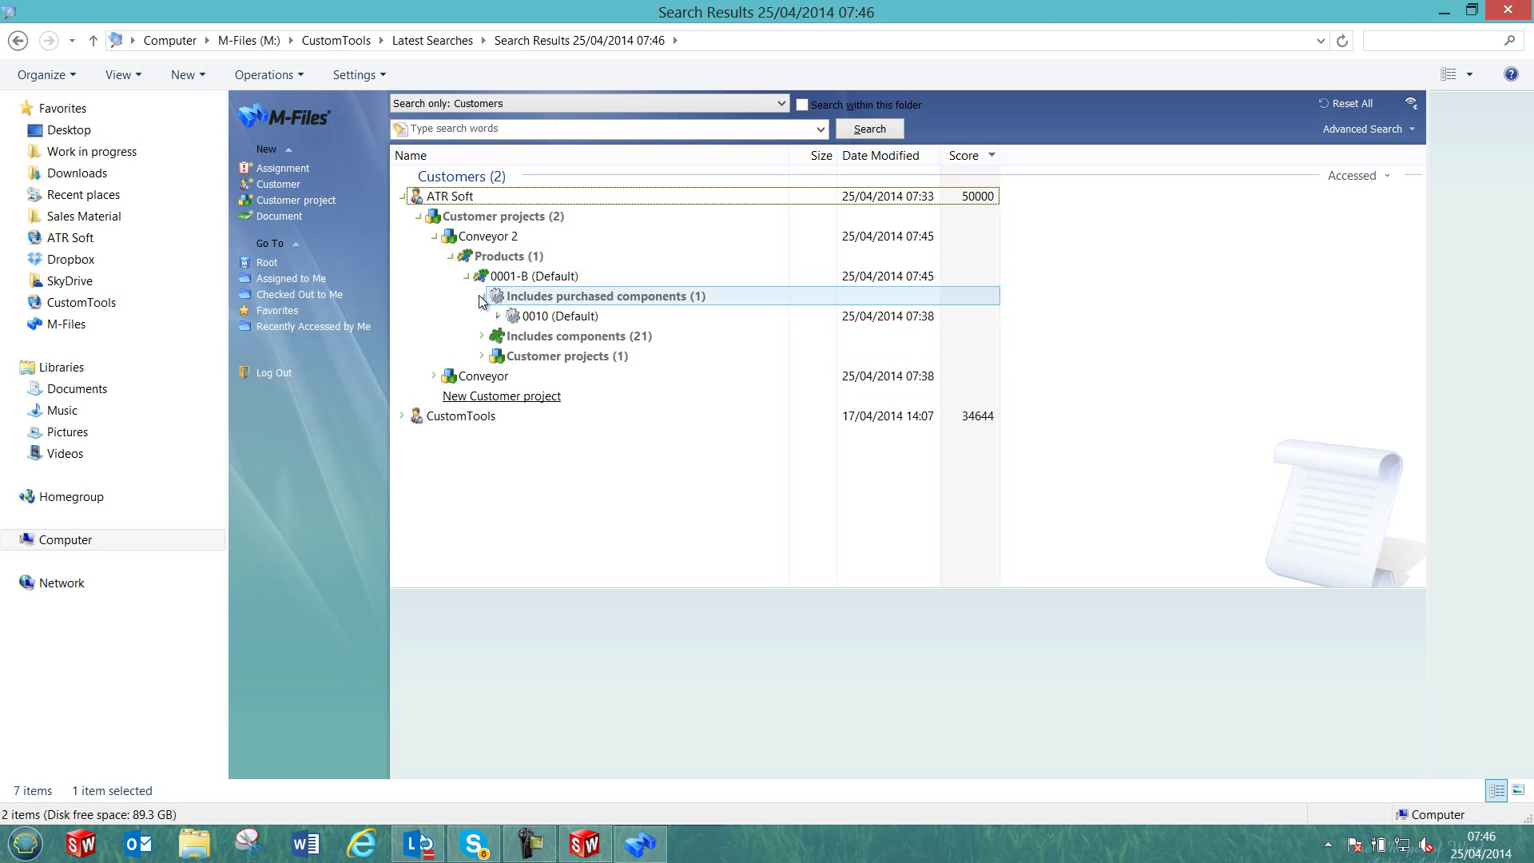
click(484, 335)
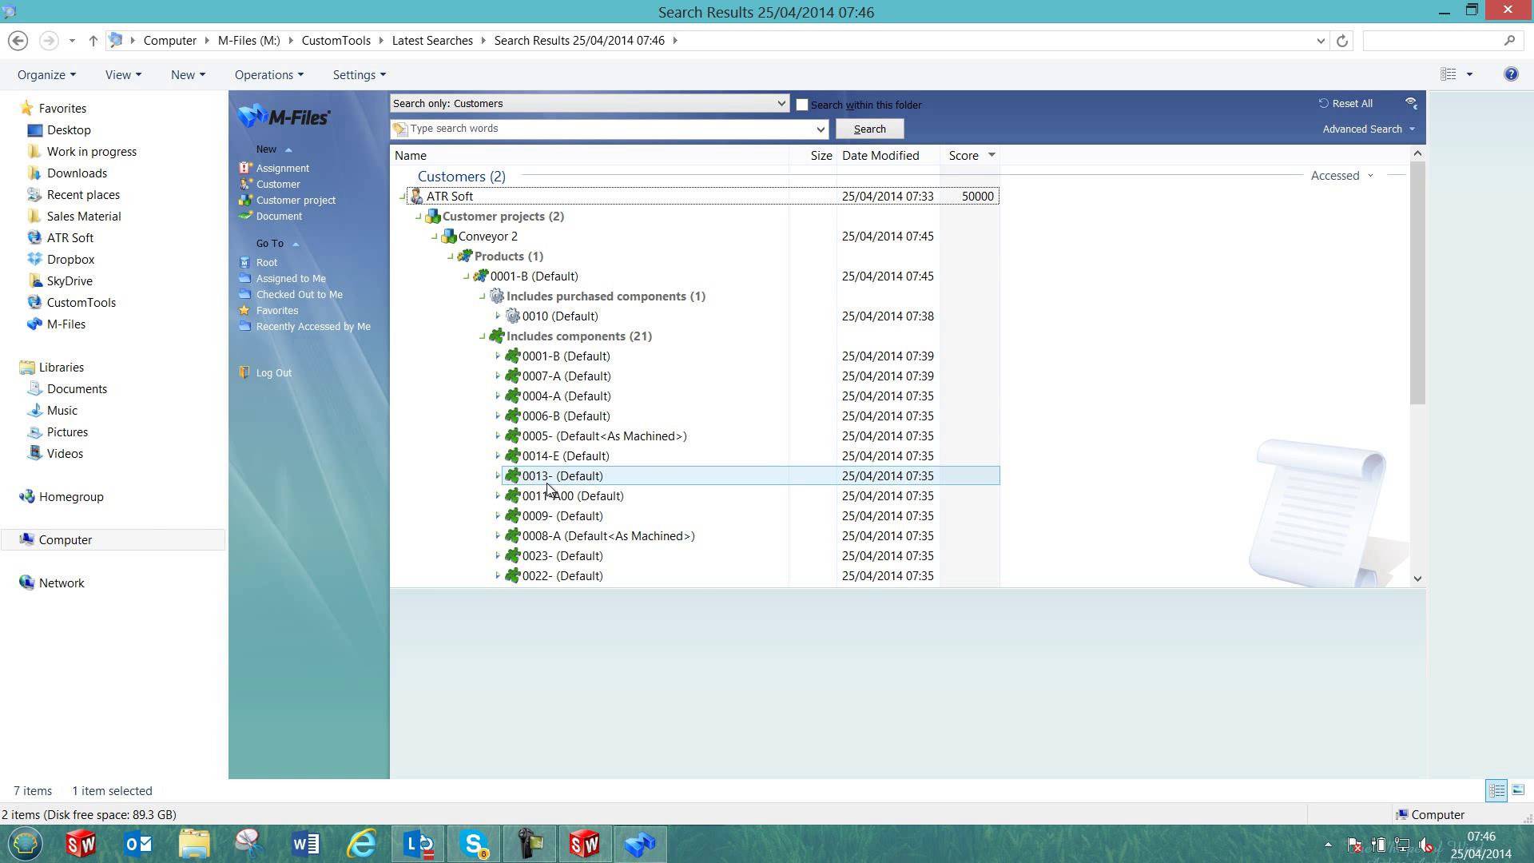
Step: In SolidWorks, close the export view, fit the model, and select legs 0004<1>, 0004<9>, 0007<1>, 0007<2>
click(591, 849)
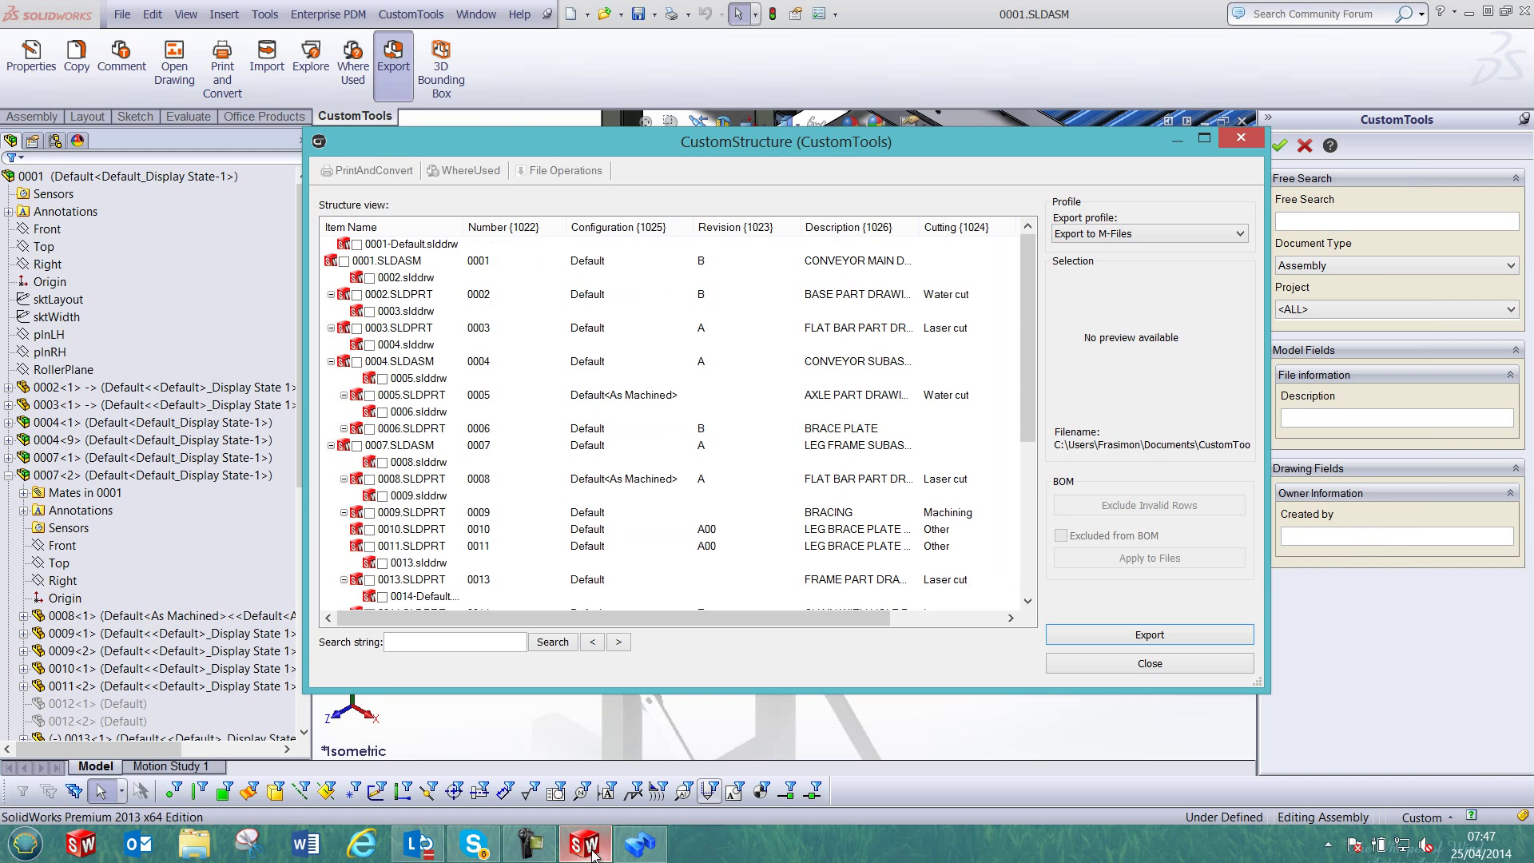
click(1072, 668)
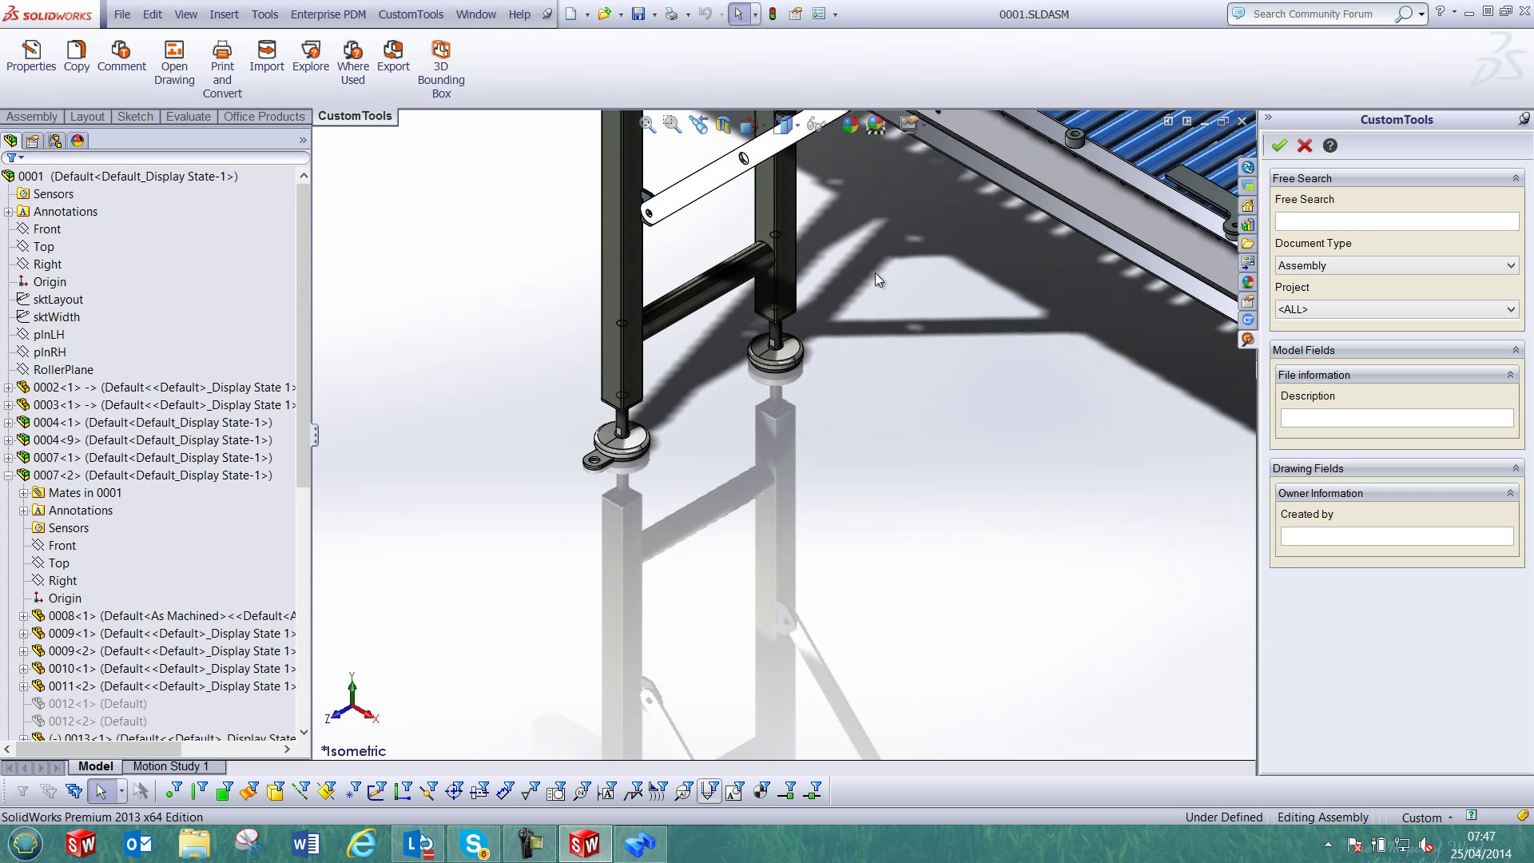
click(647, 126)
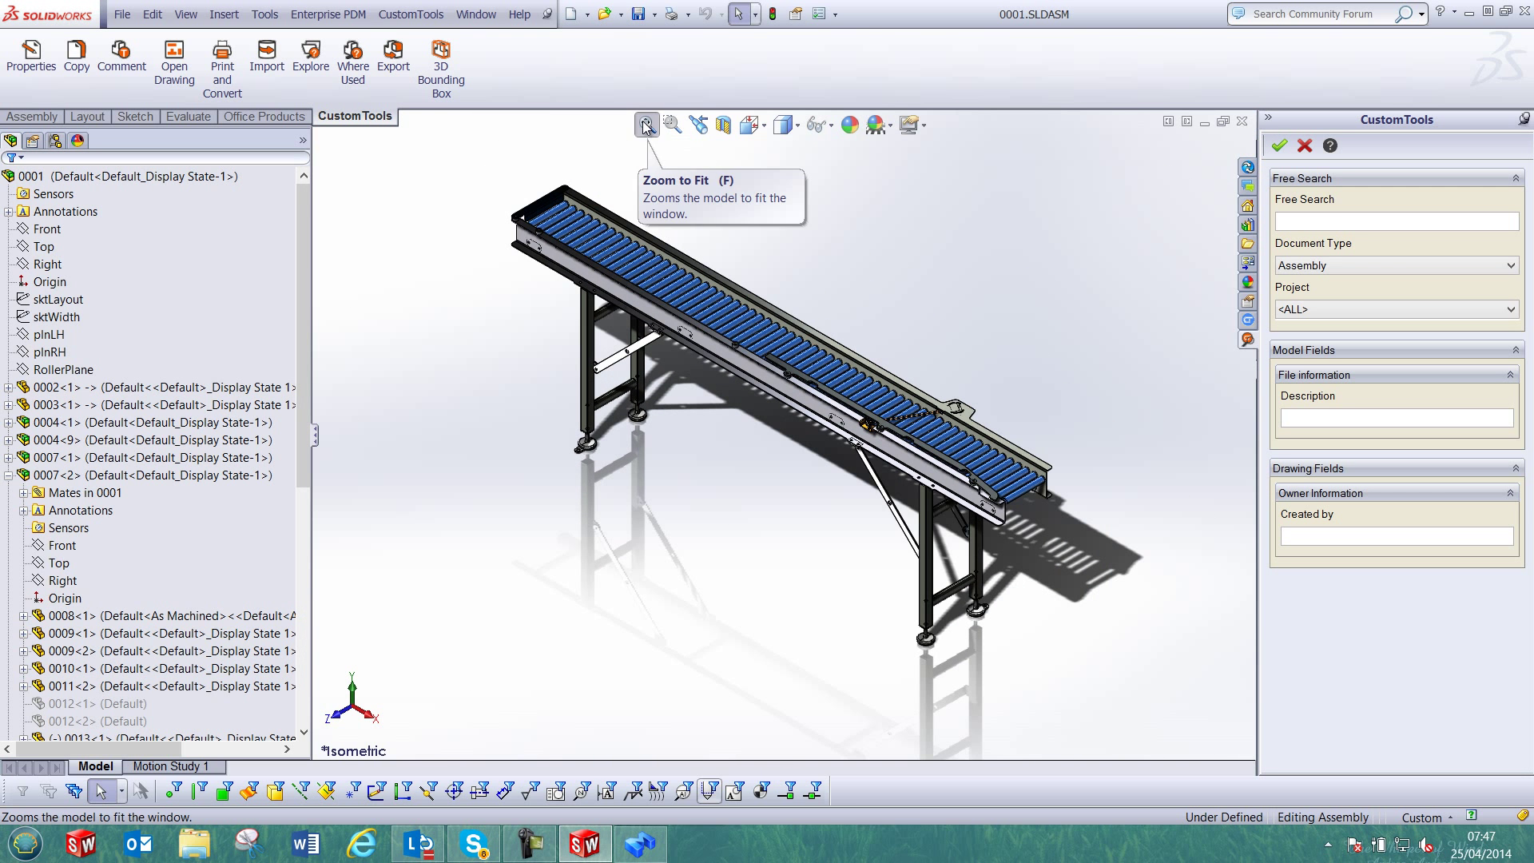
click(240, 387)
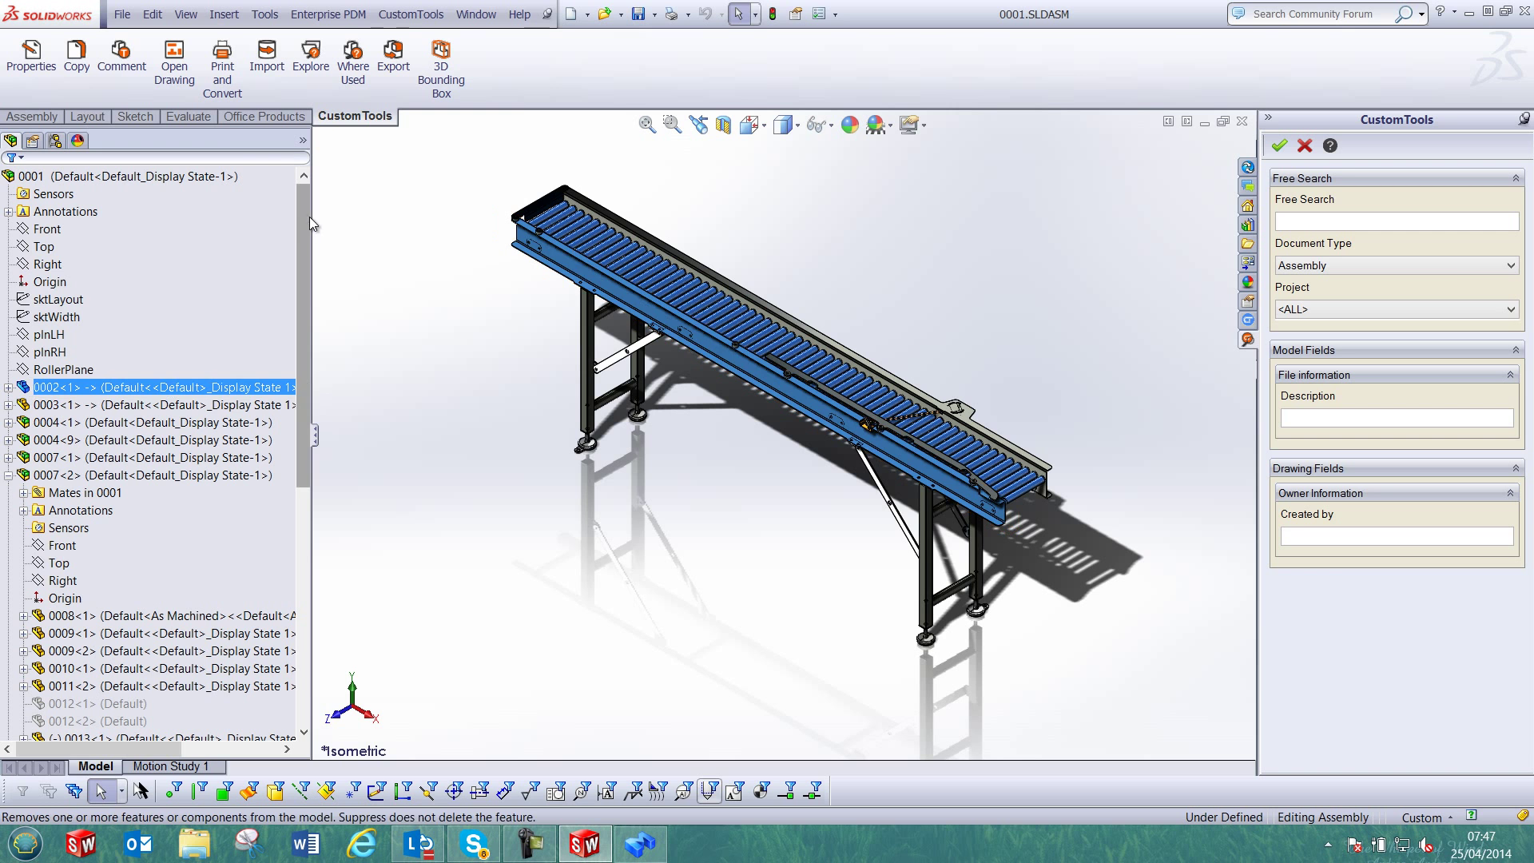
click(101, 423)
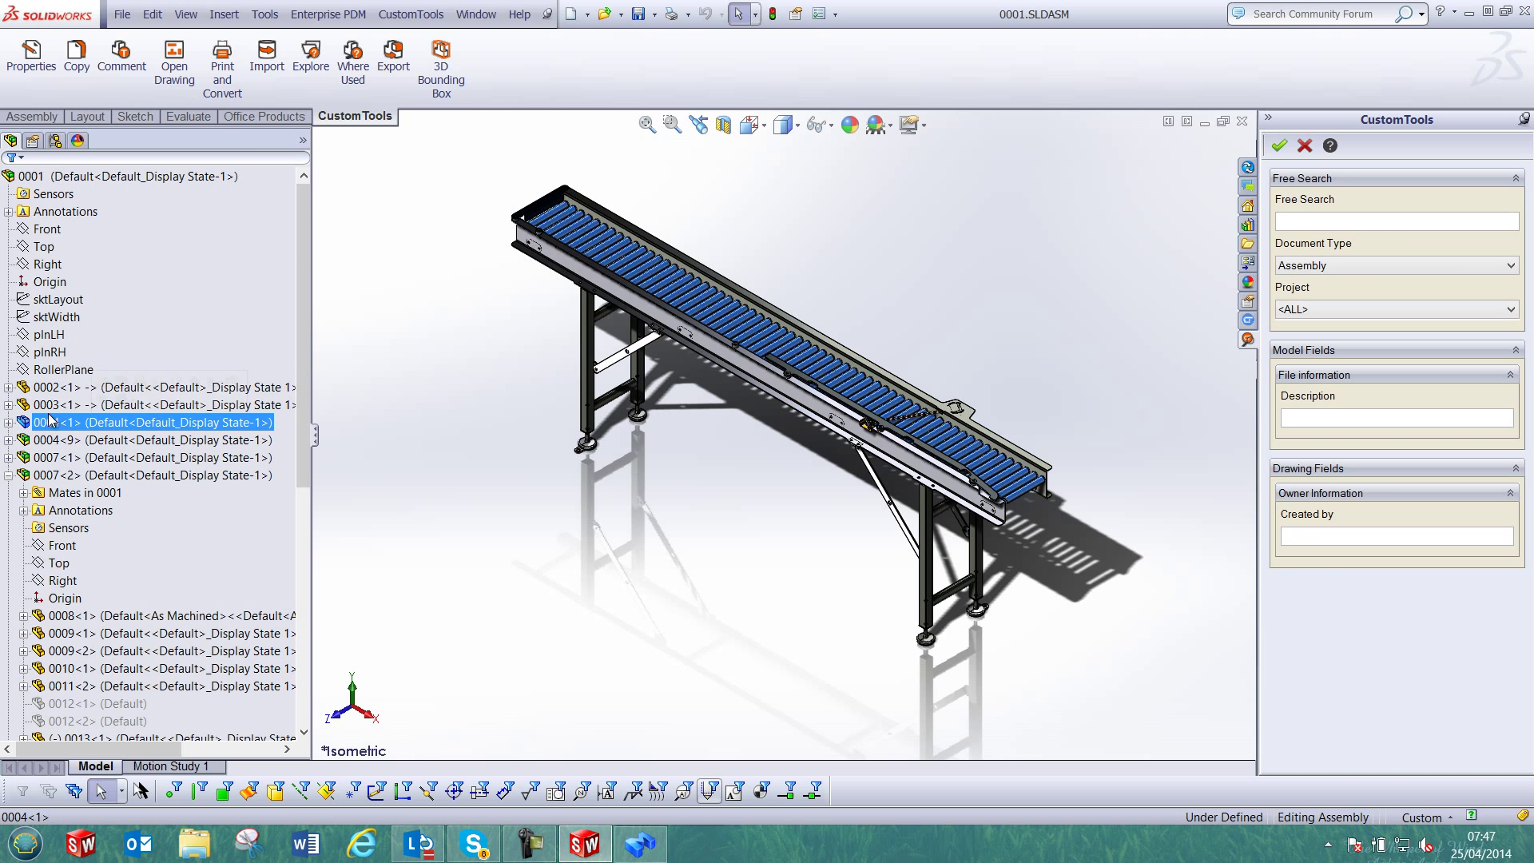
ctrl+click(51, 439)
ctrl+click(51, 457)
ctrl+click(49, 474)
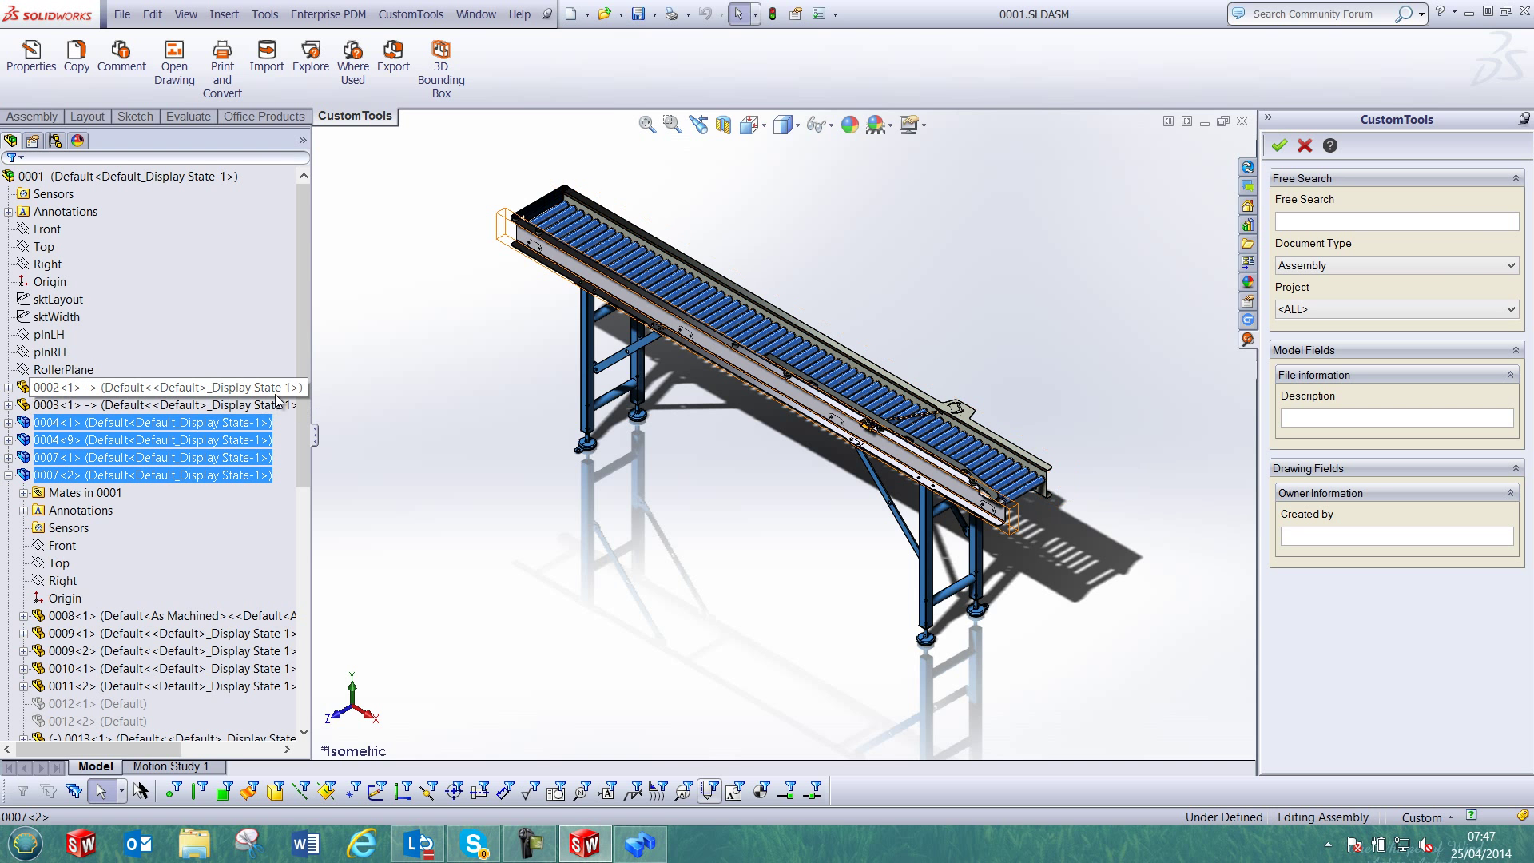
Step: Suppress the four selected leg subassemblies without saving the modified documents
right_click(62, 429)
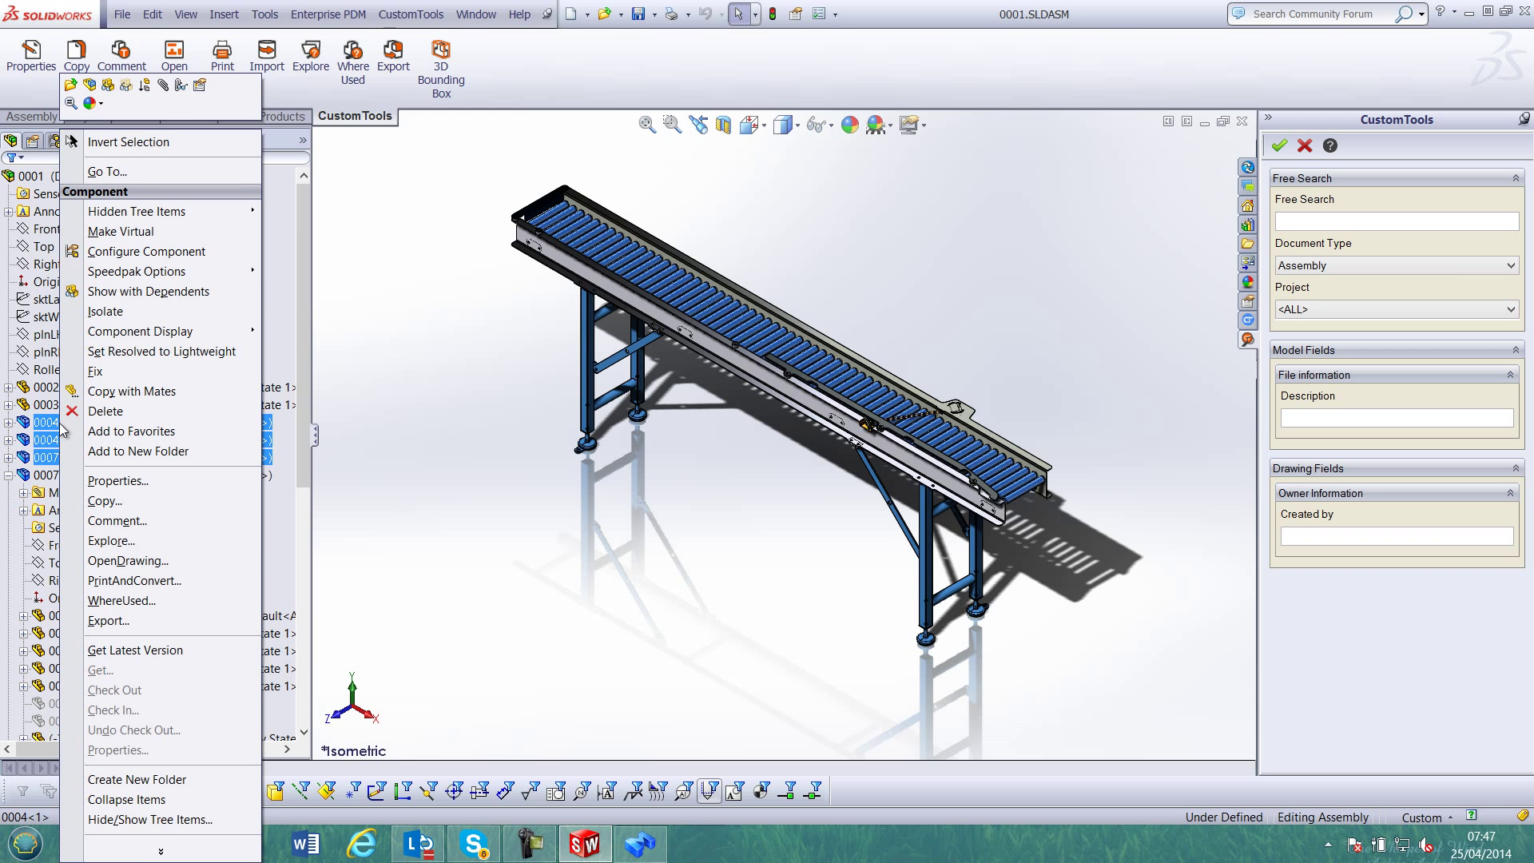
click(146, 88)
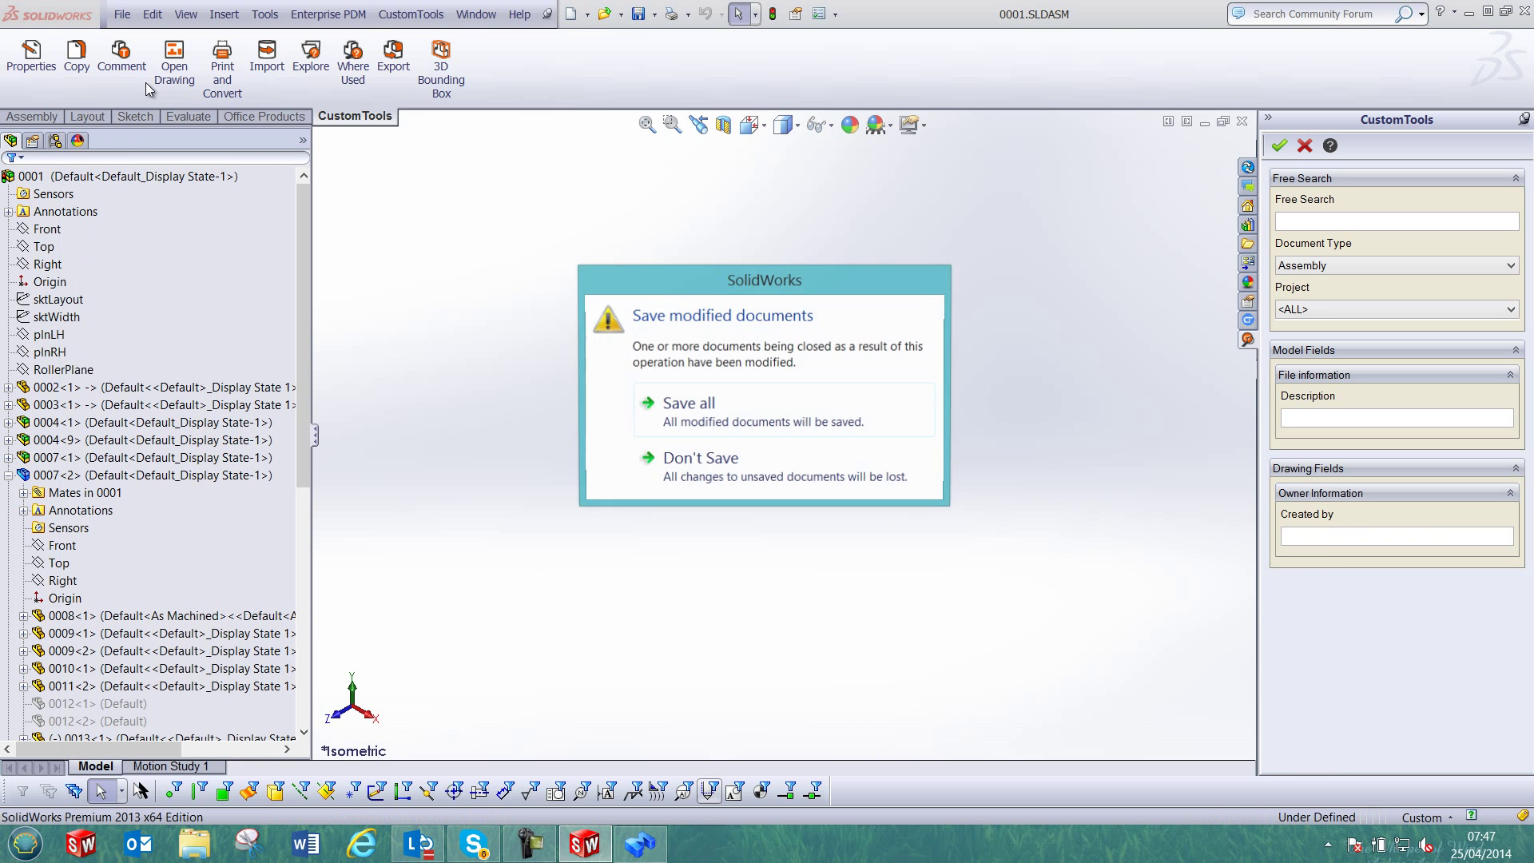
click(717, 465)
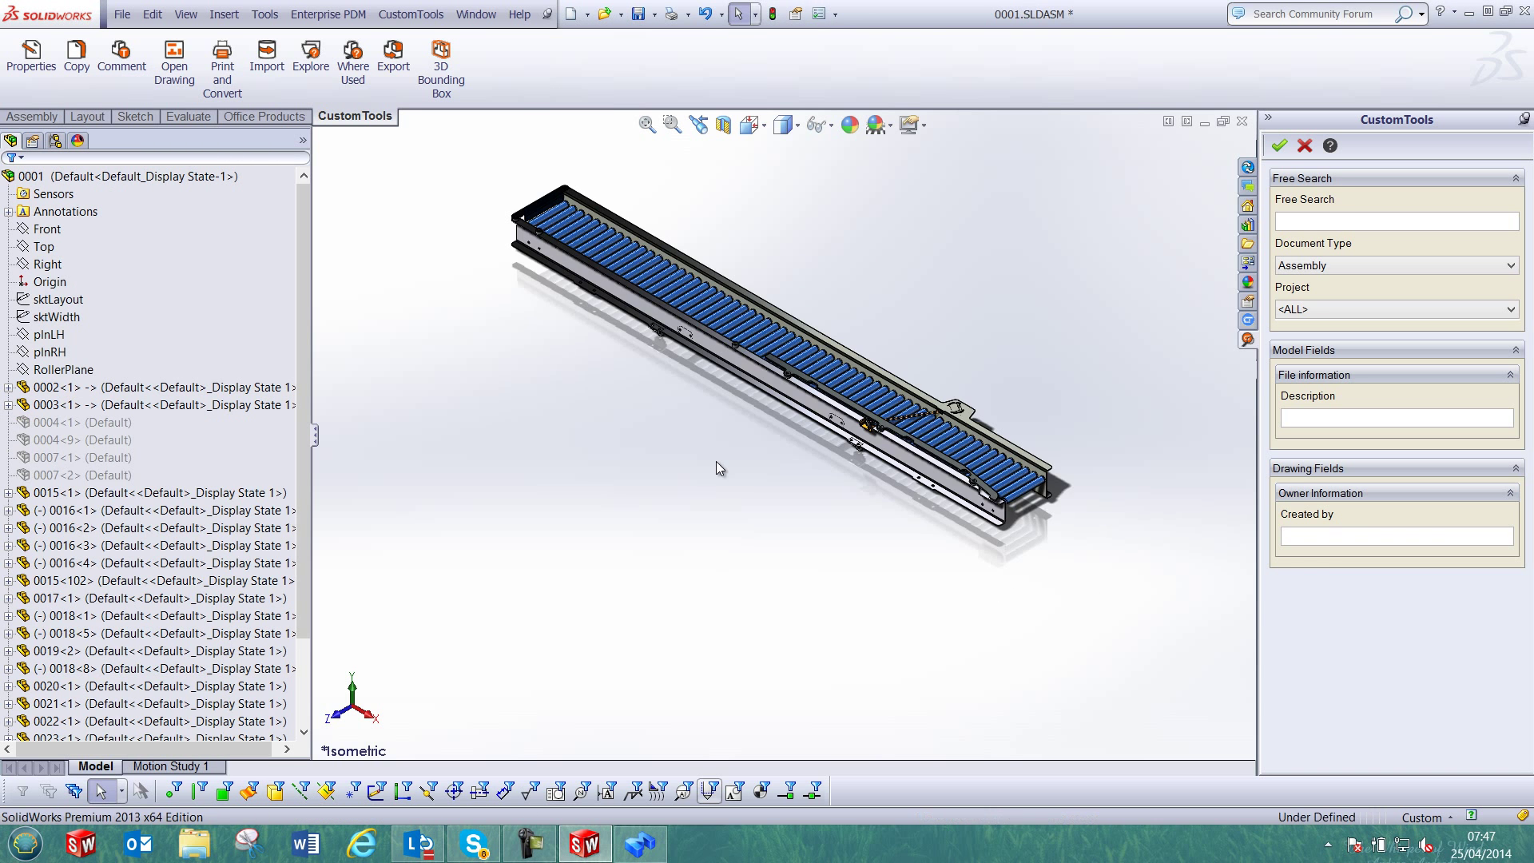
Step: Export the legless conveyor structure via CustomTools without saving, linking it to the Conveyor 2 project
click(389, 55)
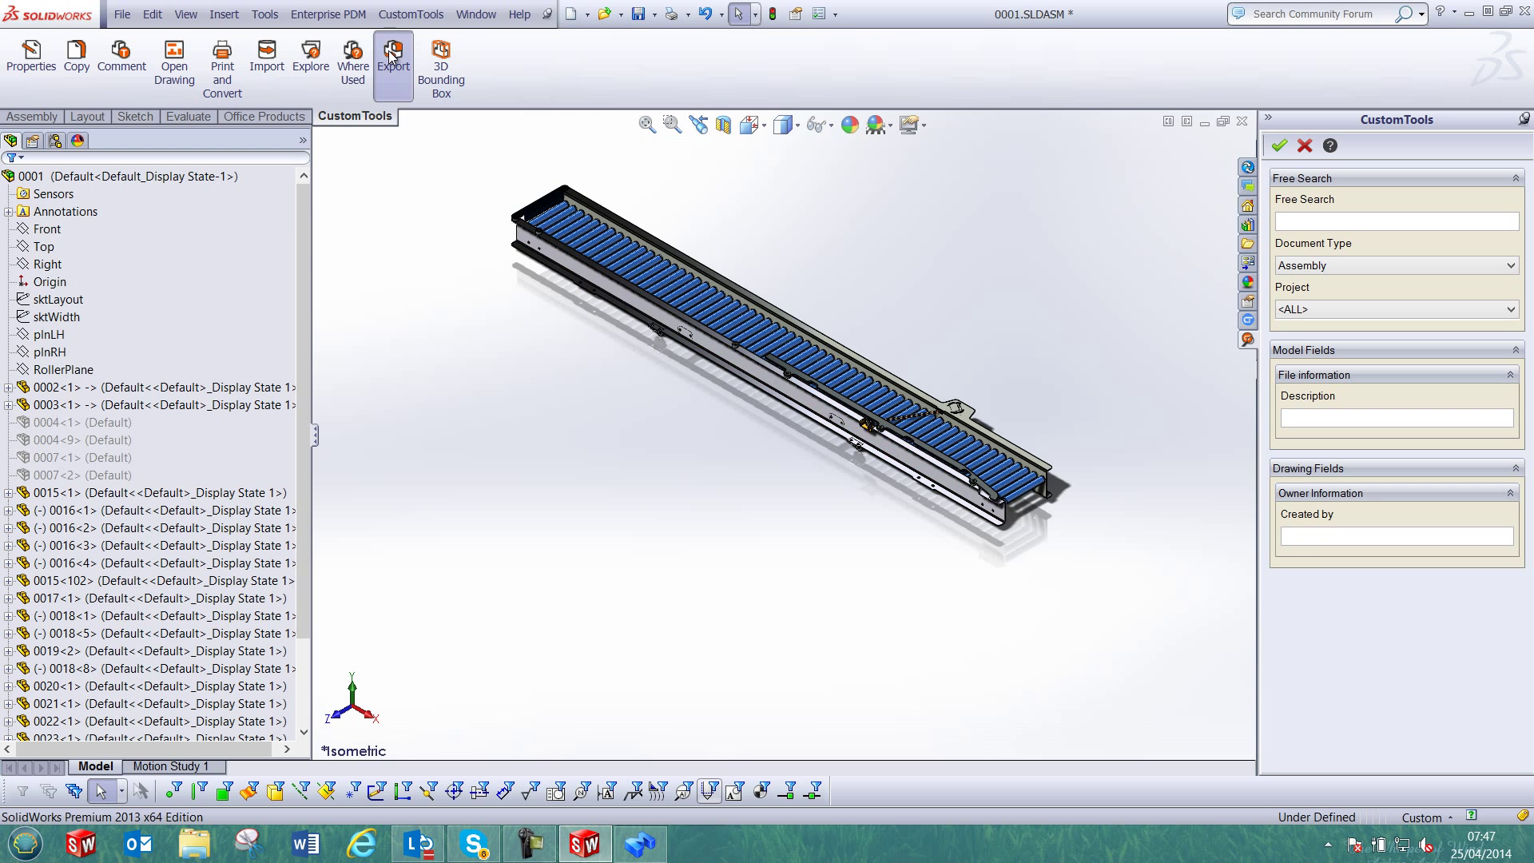
click(808, 445)
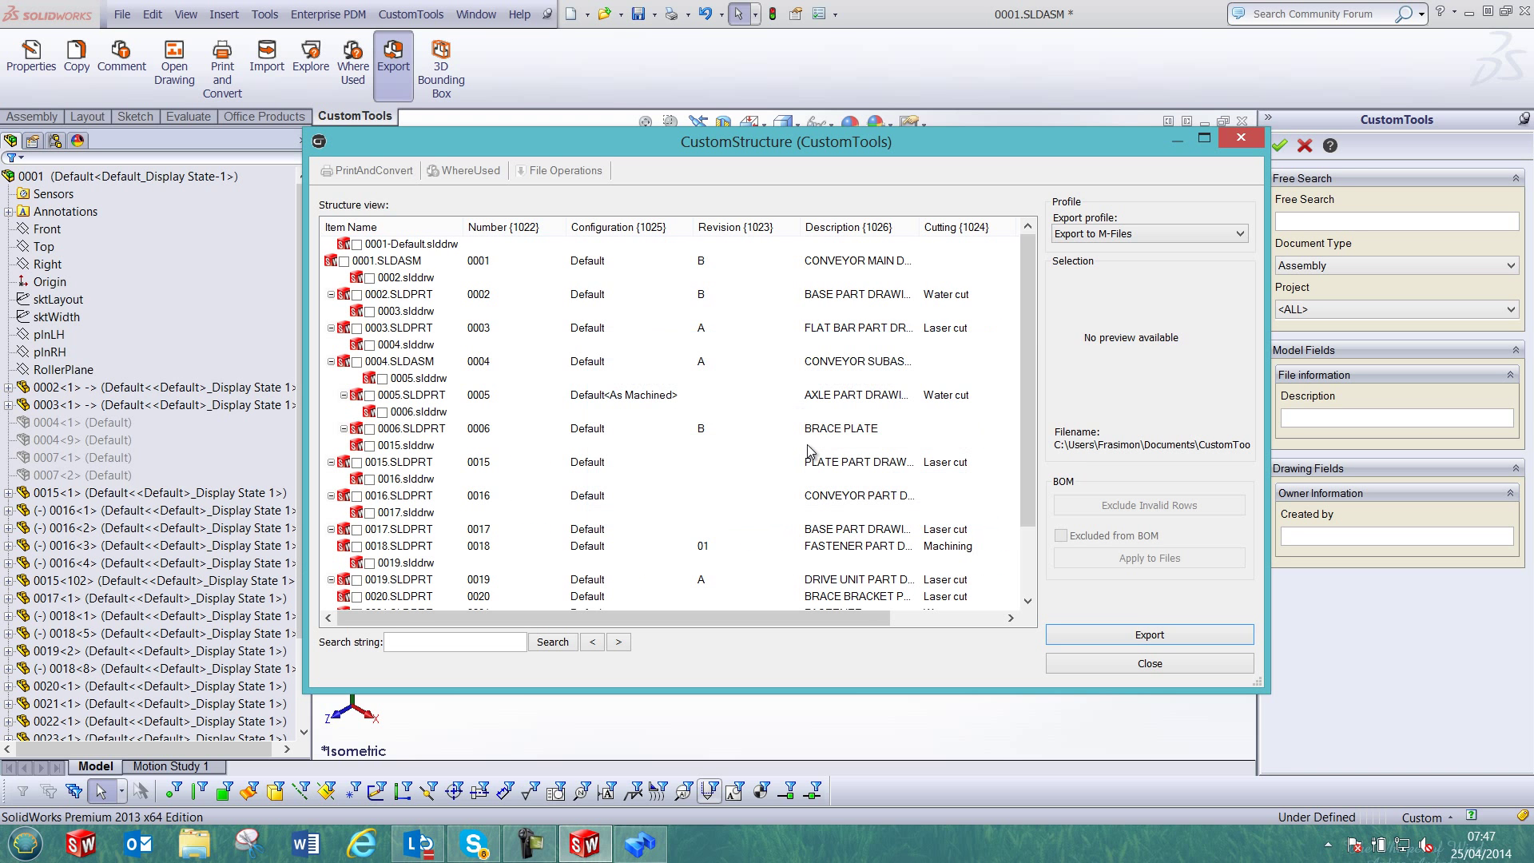
click(1133, 639)
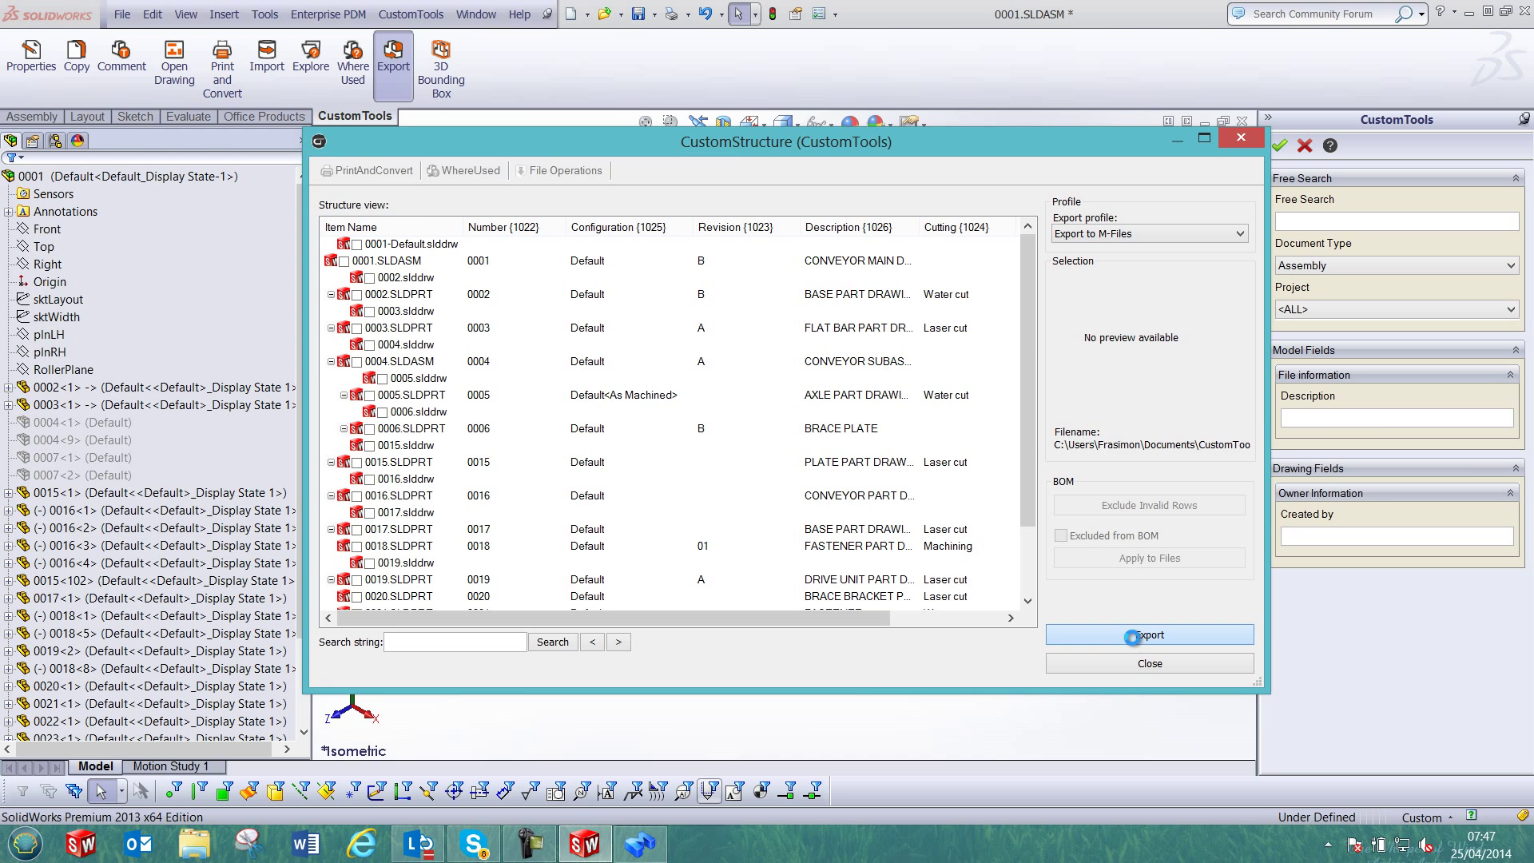
click(319, 183)
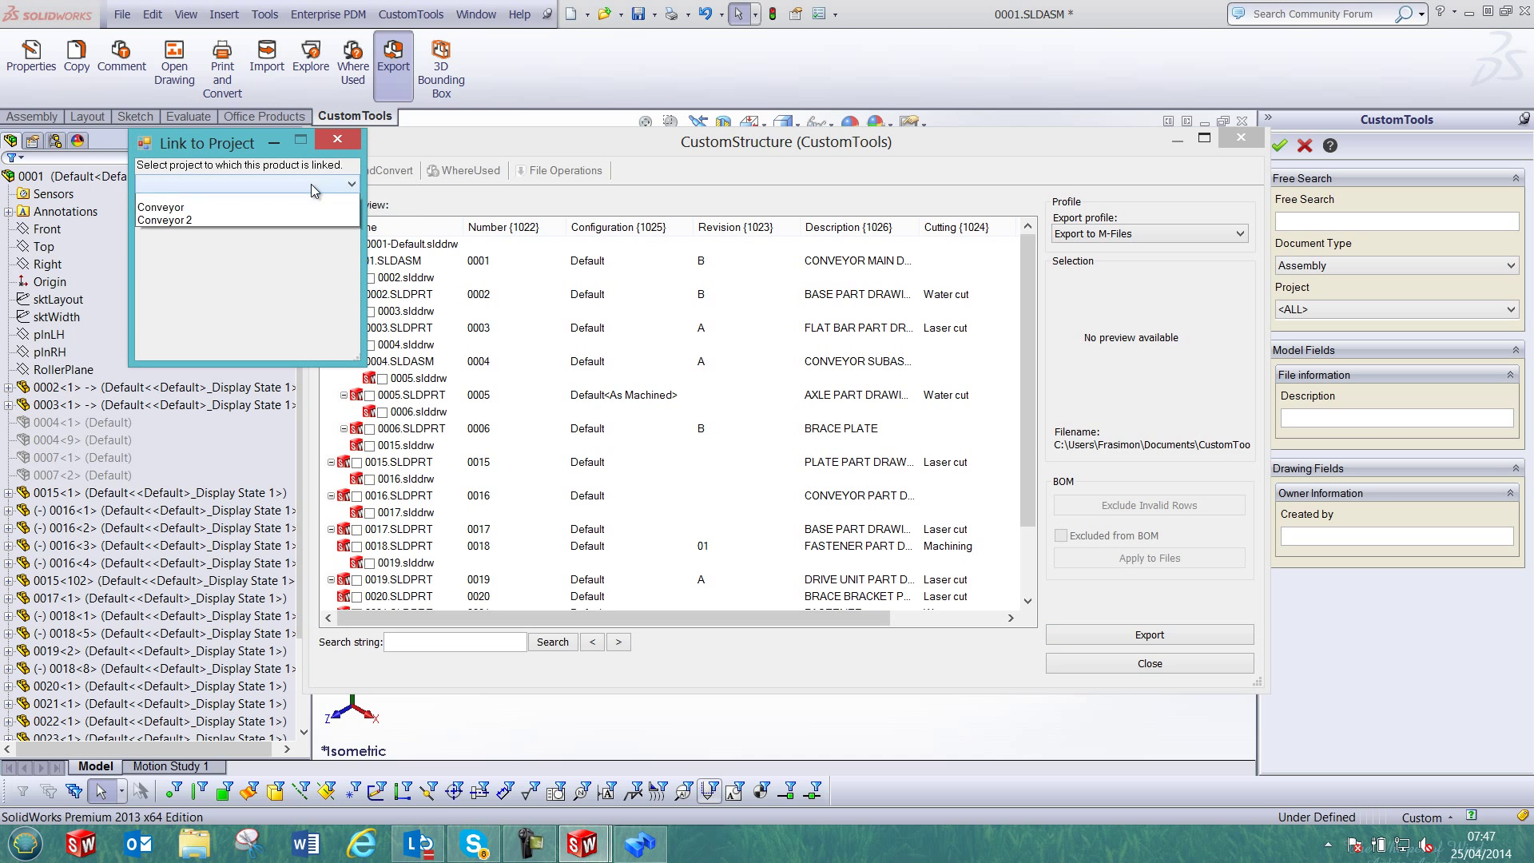
click(179, 215)
click(208, 206)
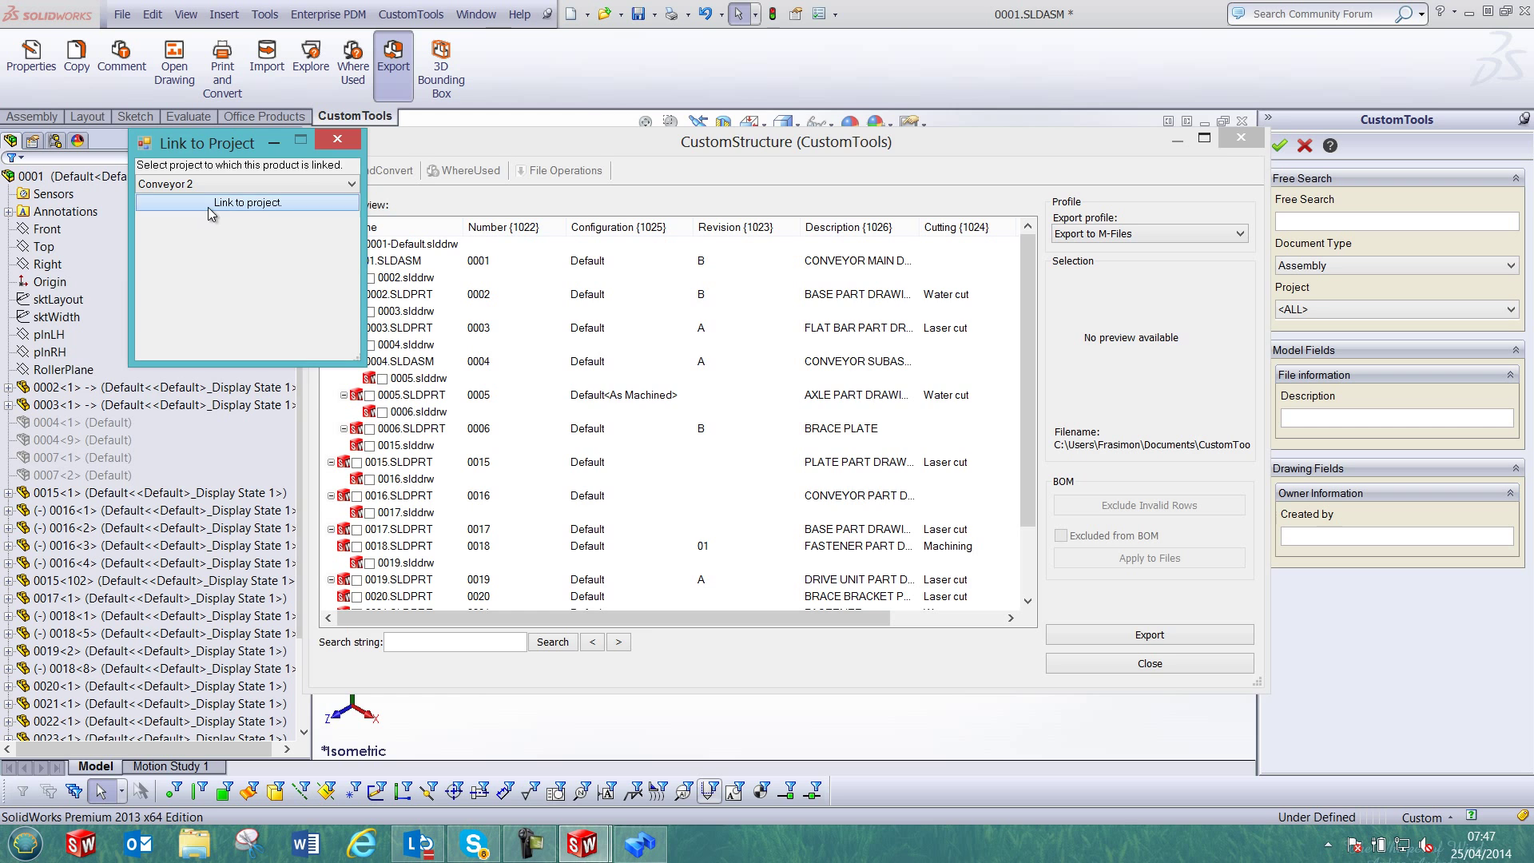
click(868, 483)
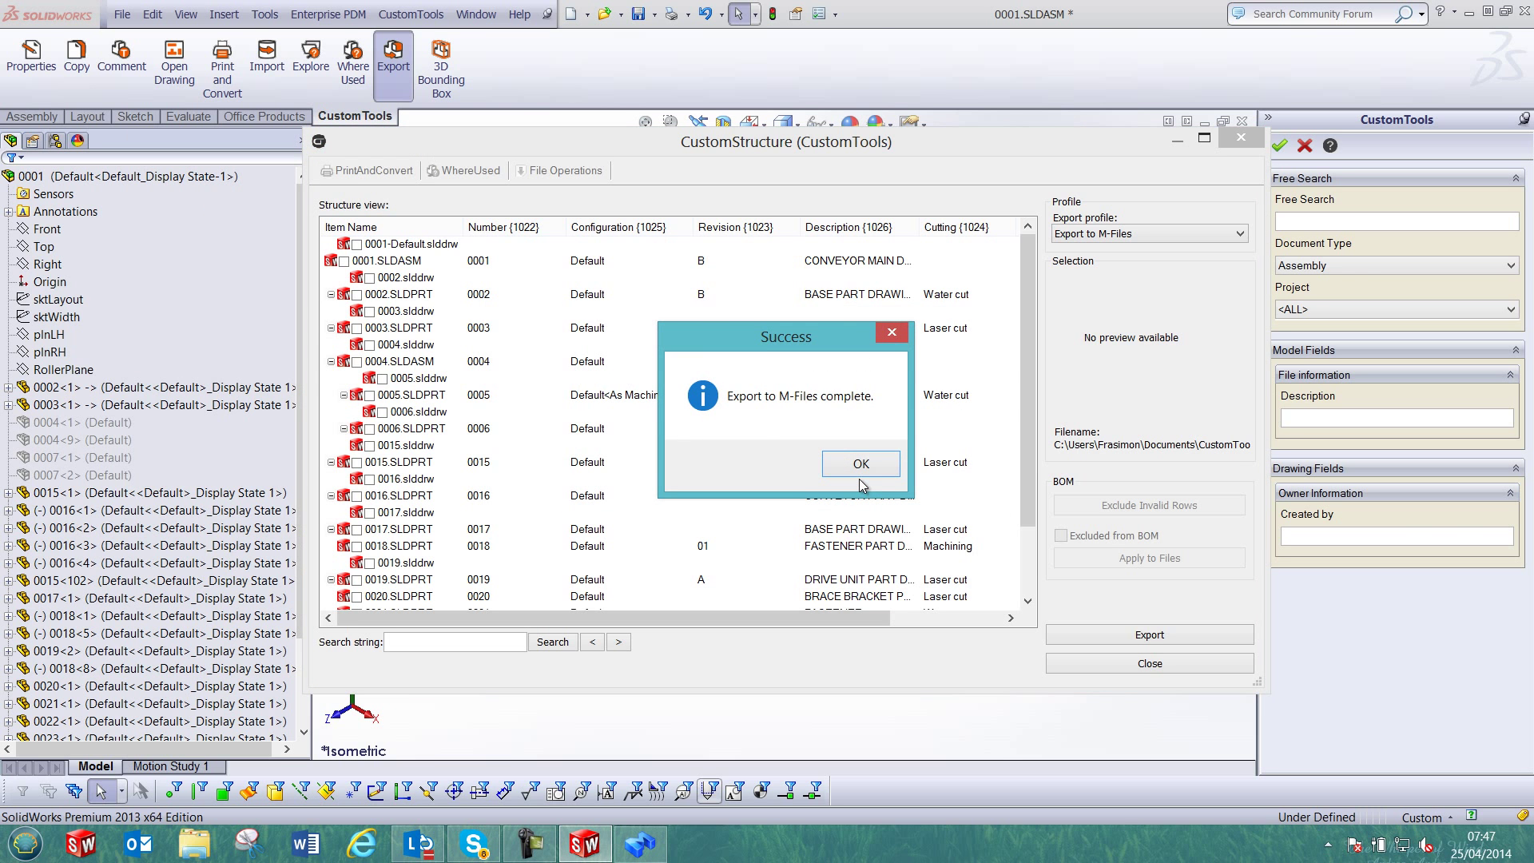
click(860, 470)
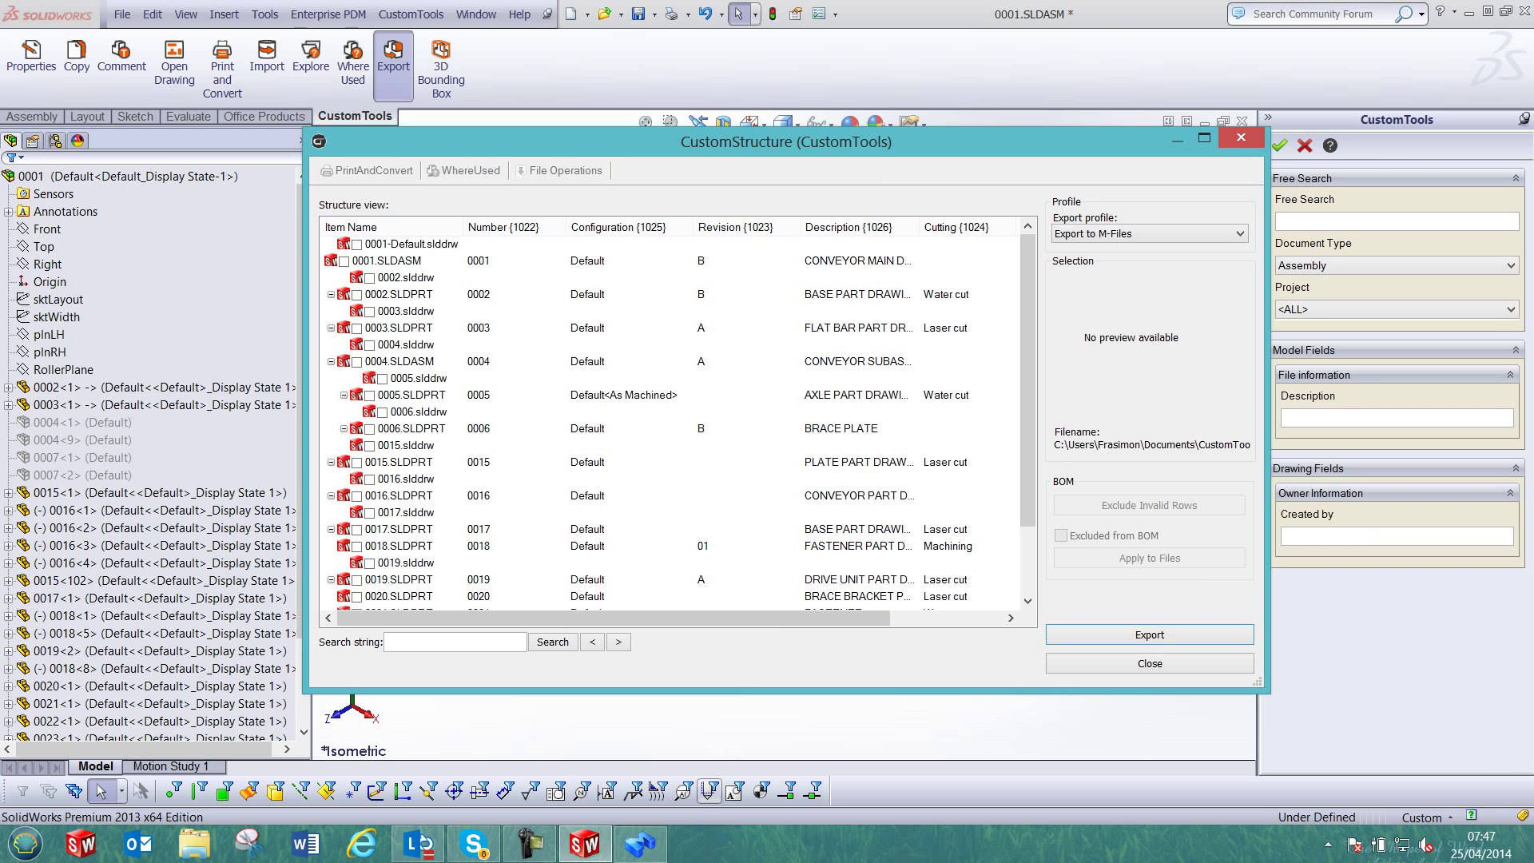
key(alt+Tab)
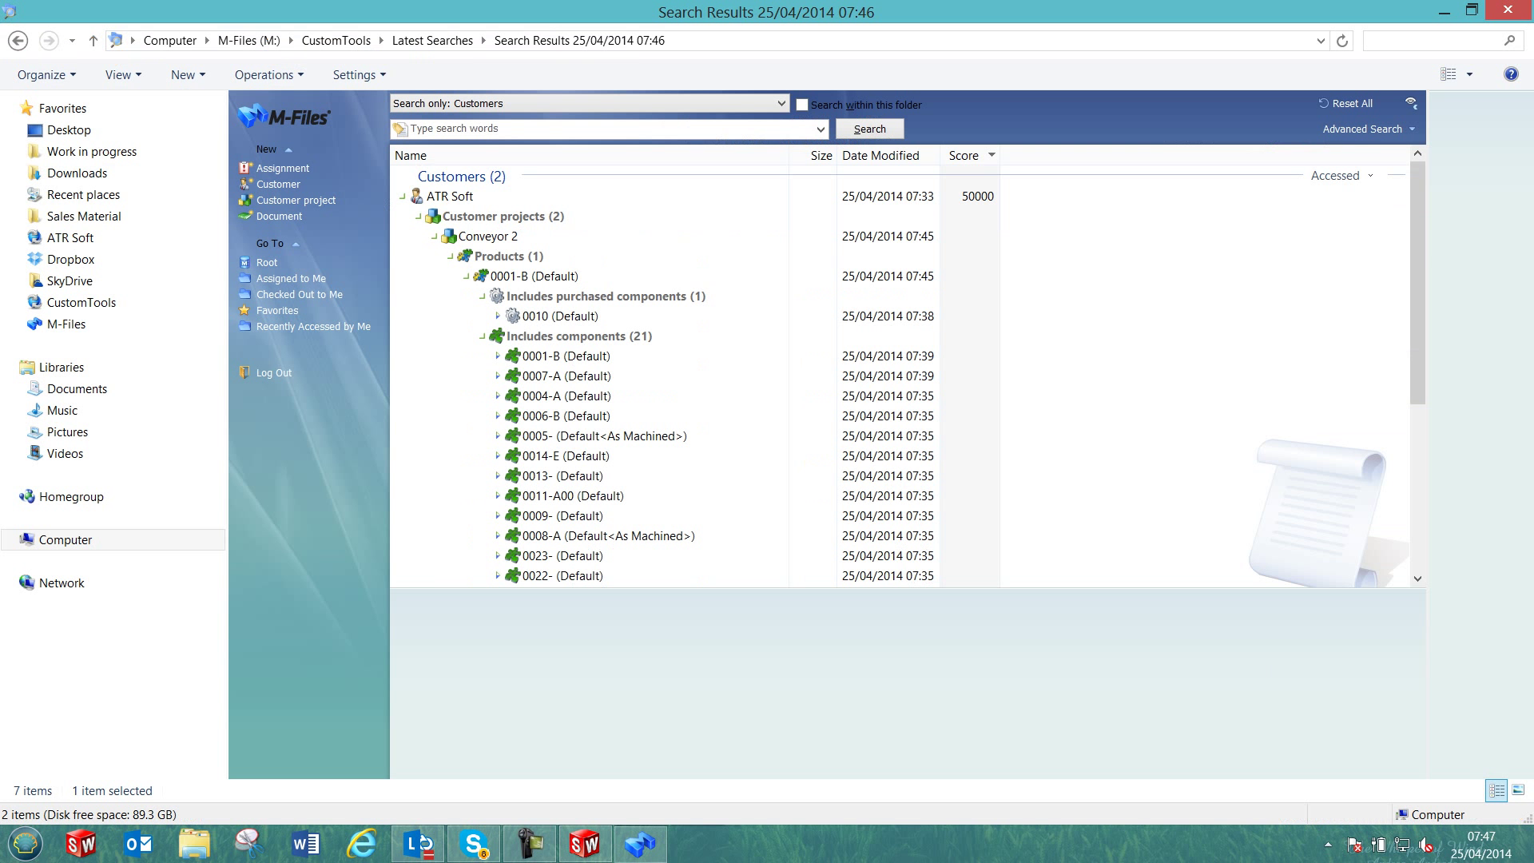
Step: Refresh the customer search and expand Conveyor 2's product 0001-B, now showing 15 included components
click(570, 137)
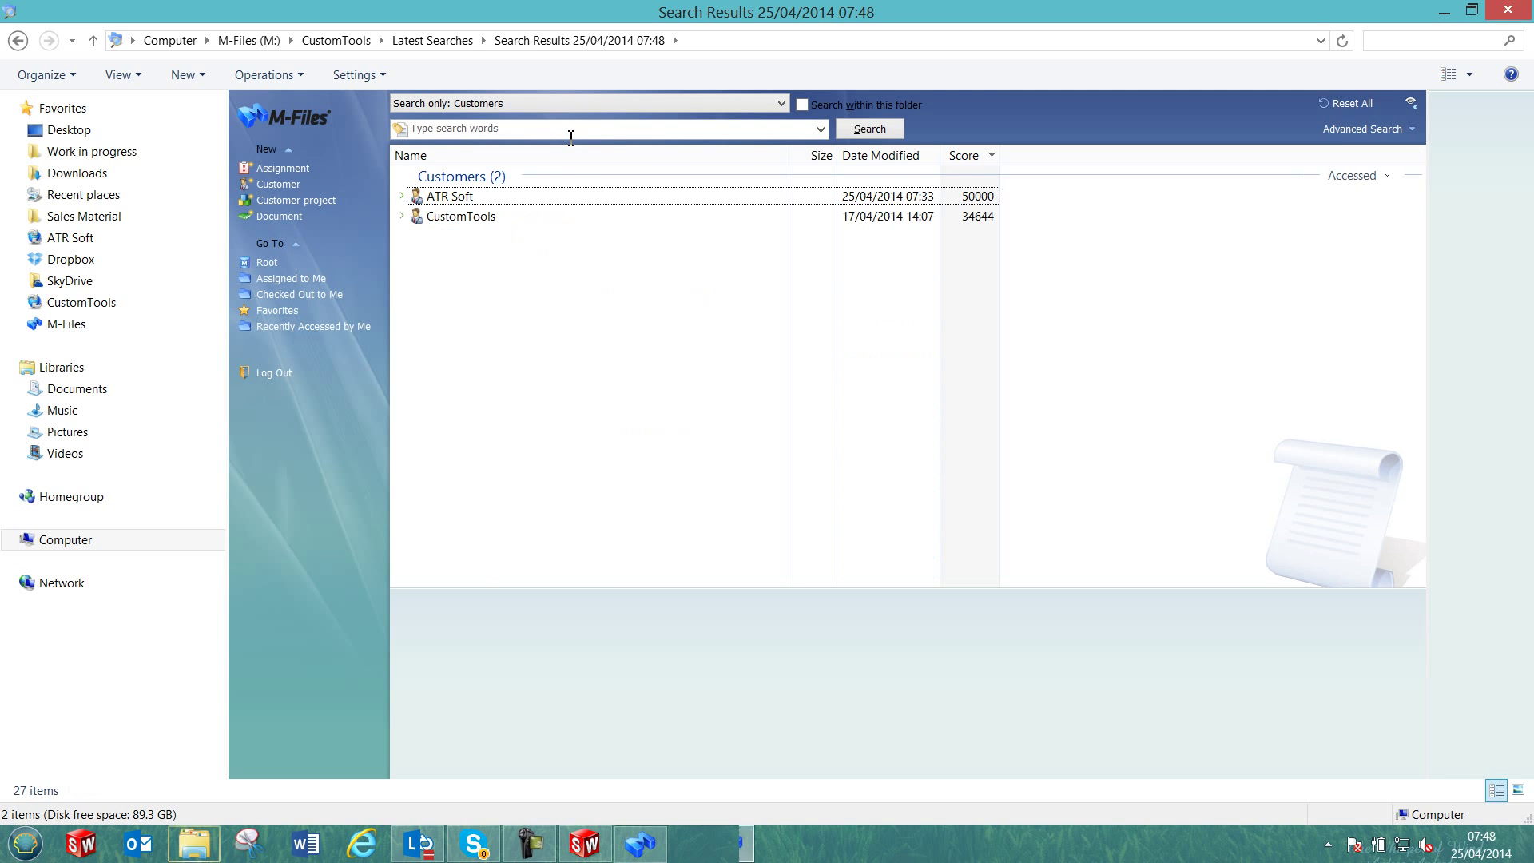
click(463, 197)
click(403, 198)
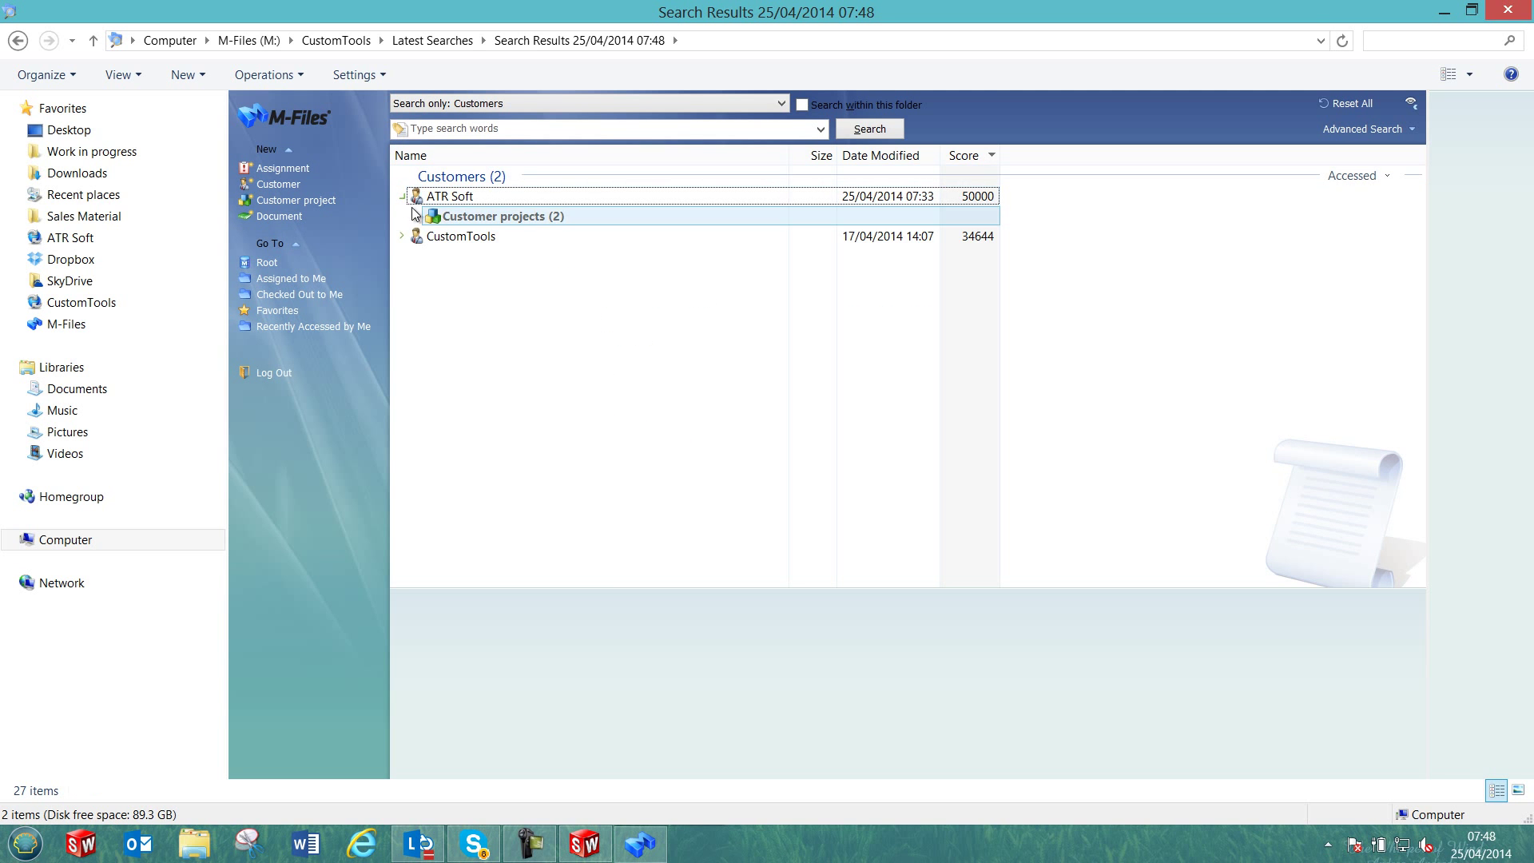
click(417, 216)
click(433, 237)
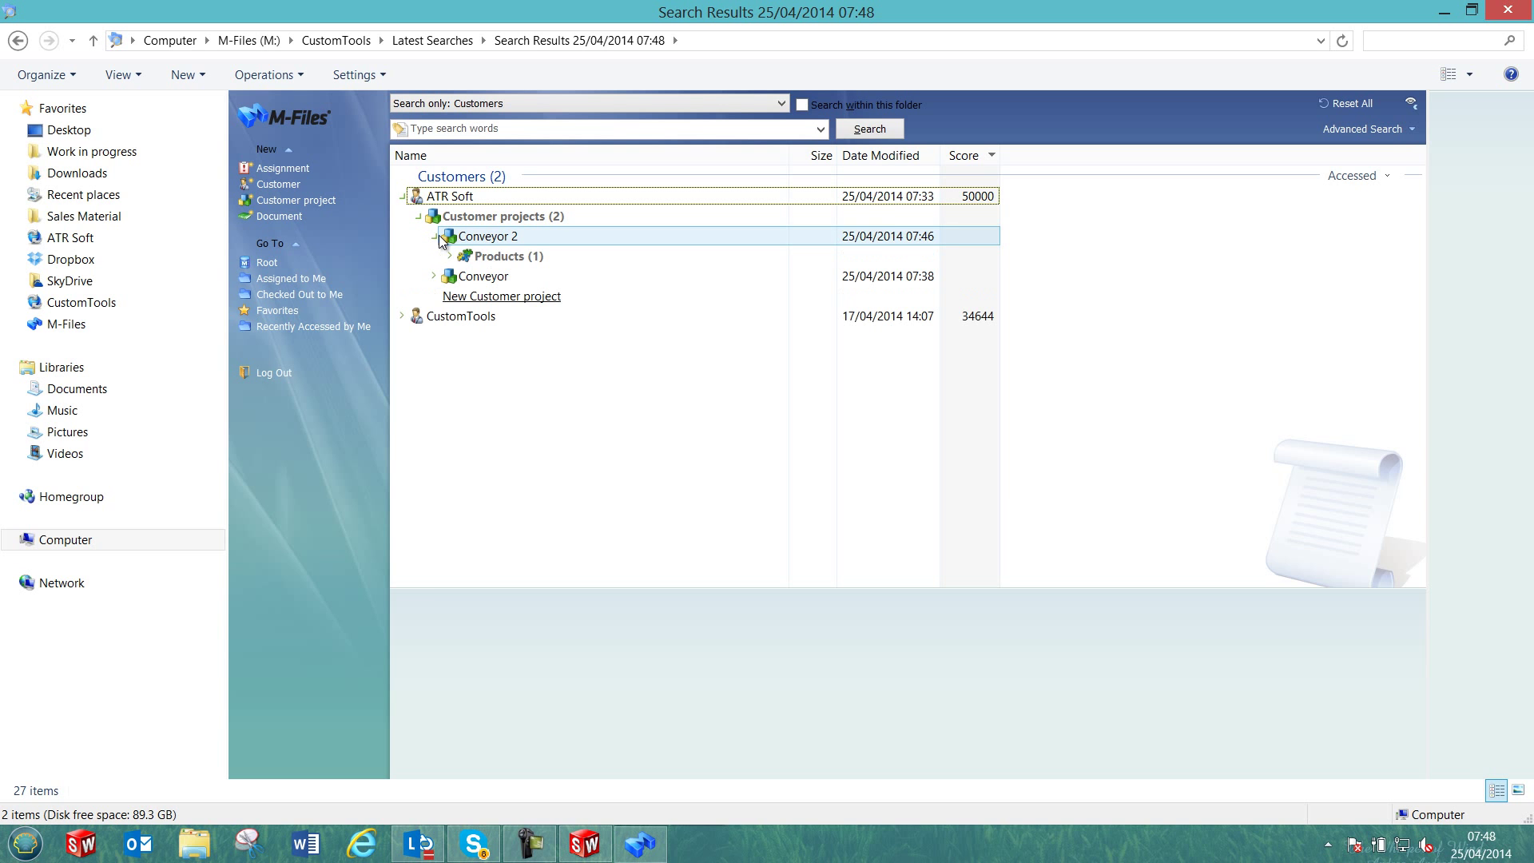
click(450, 256)
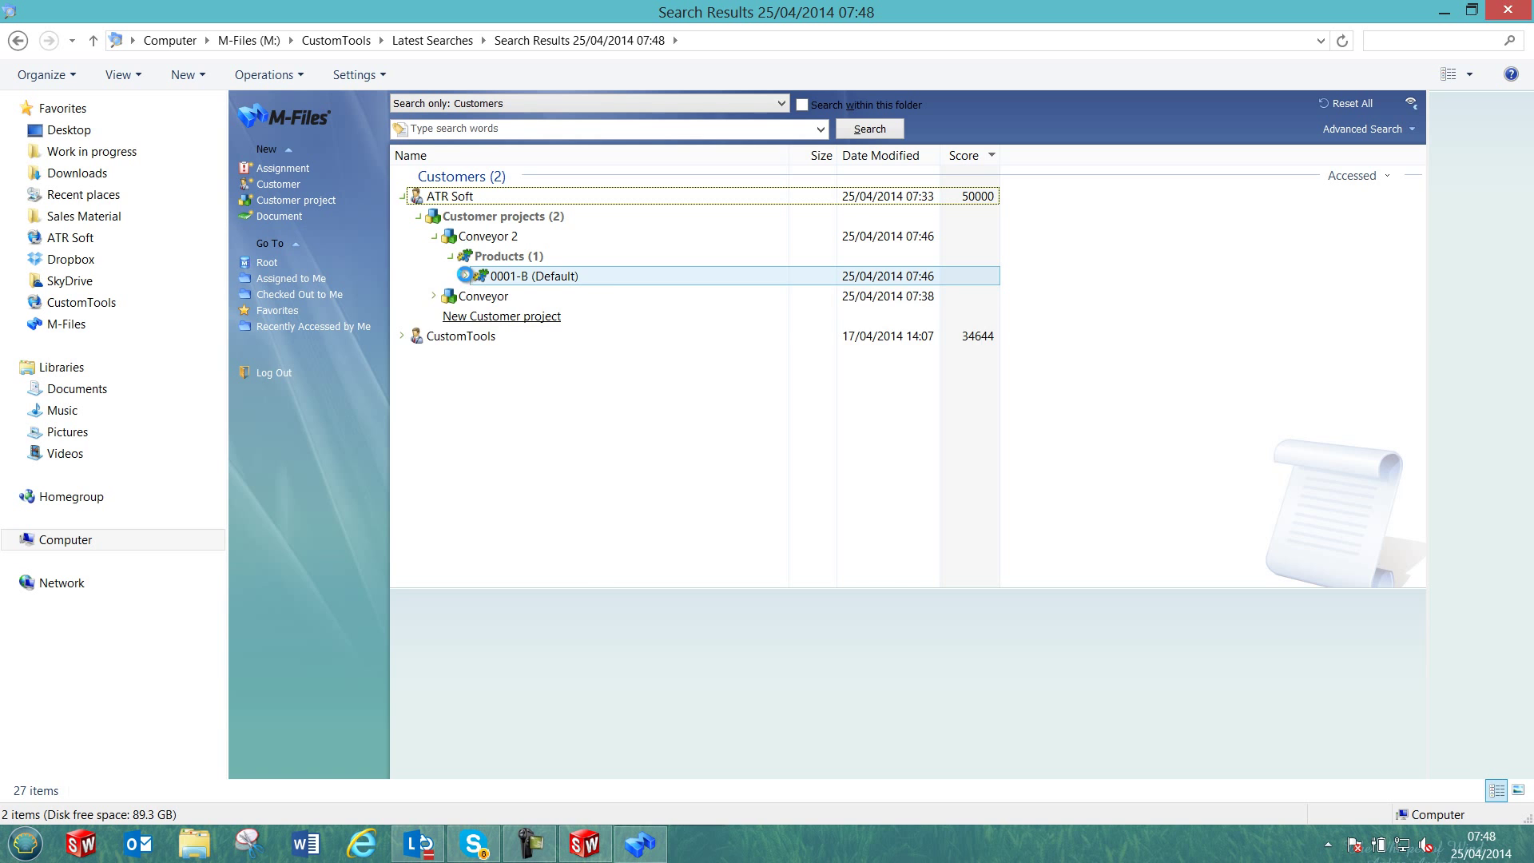
click(467, 276)
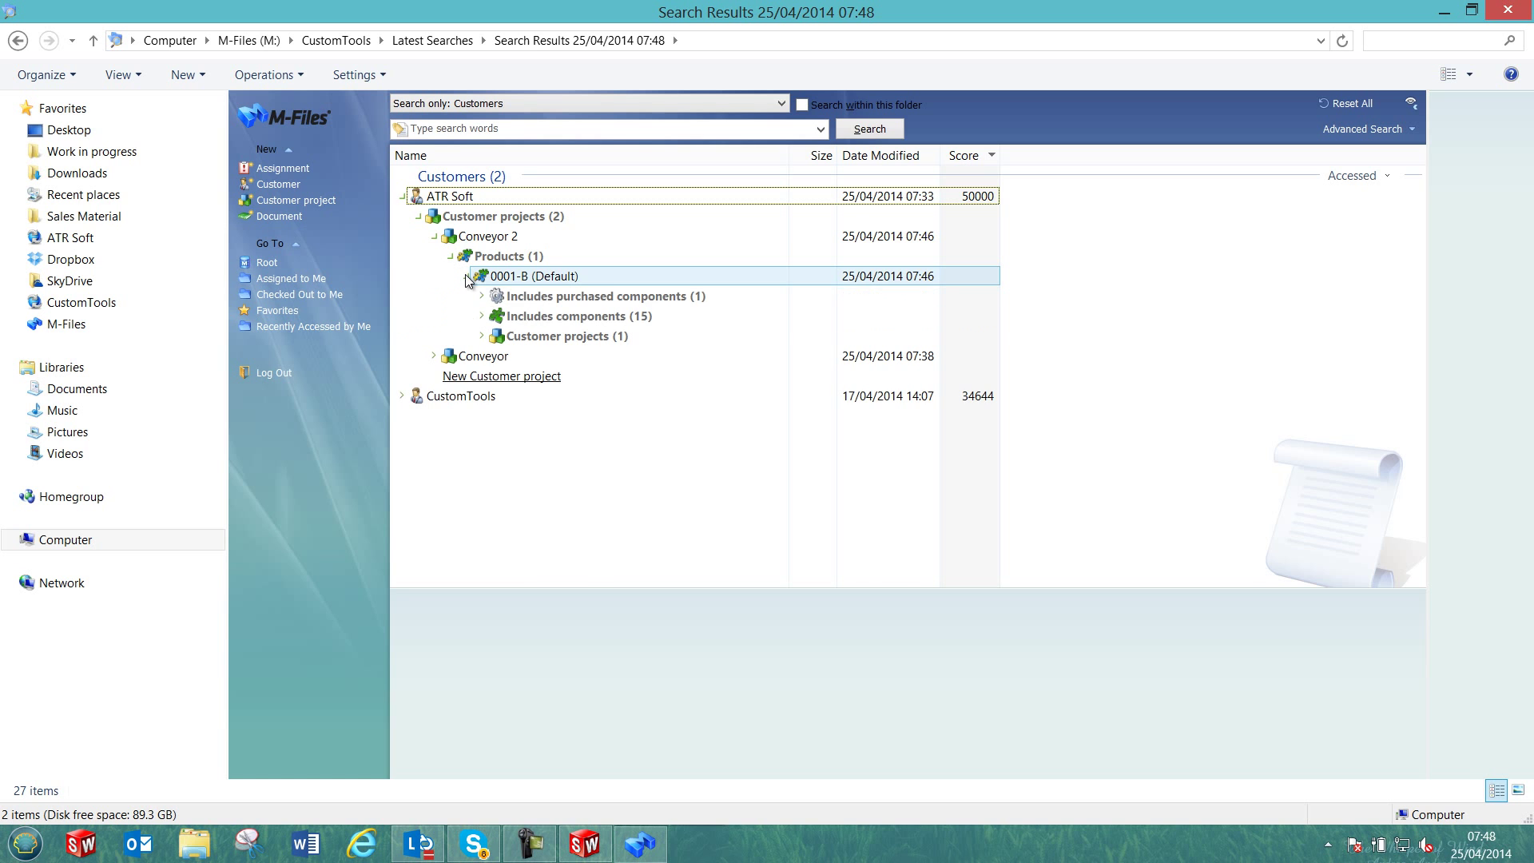
click(481, 317)
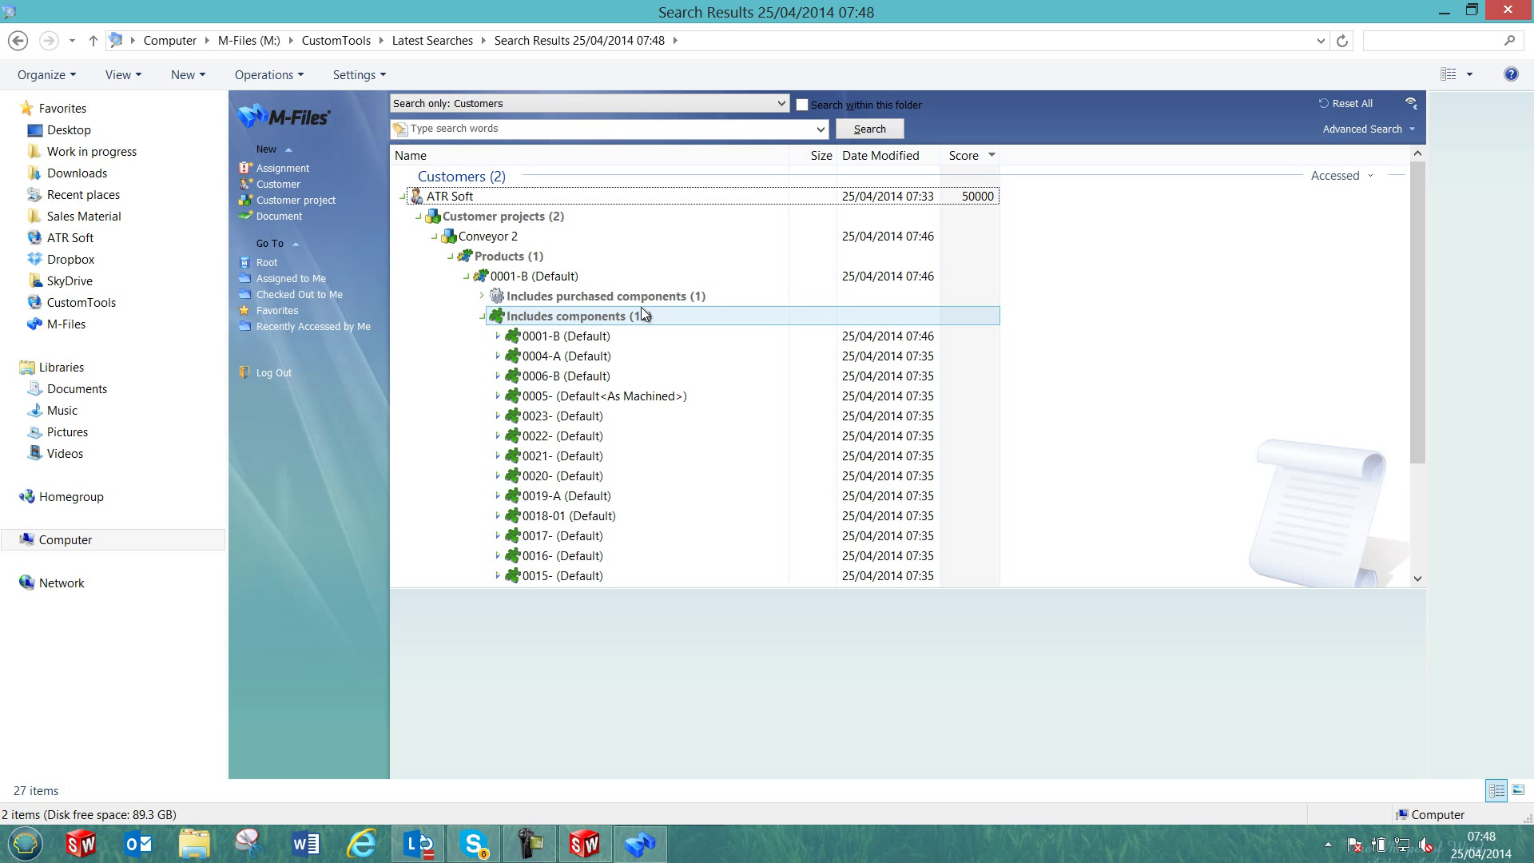
click(551, 336)
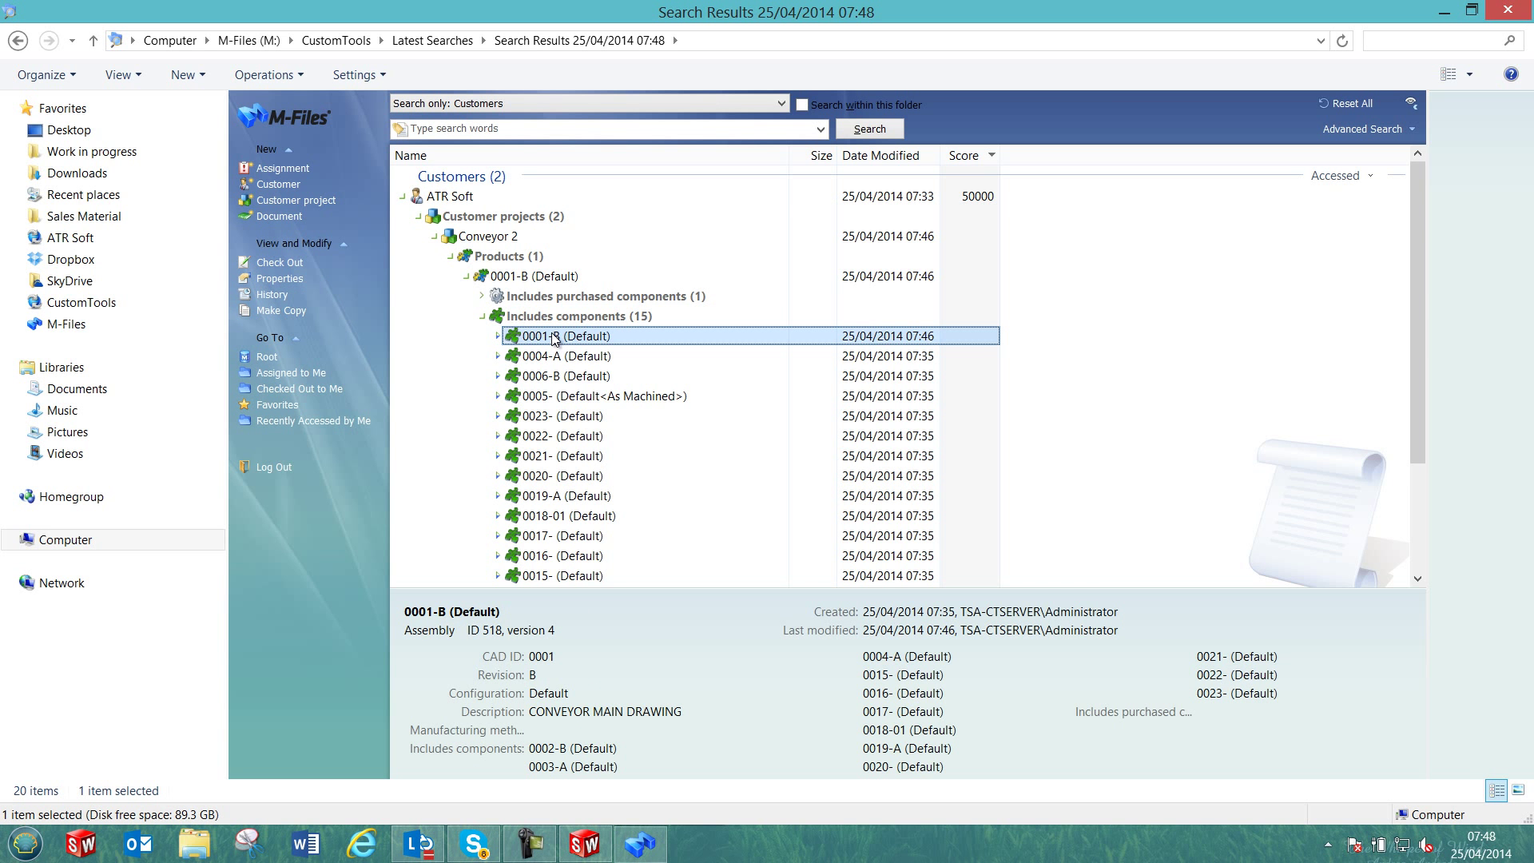
click(586, 843)
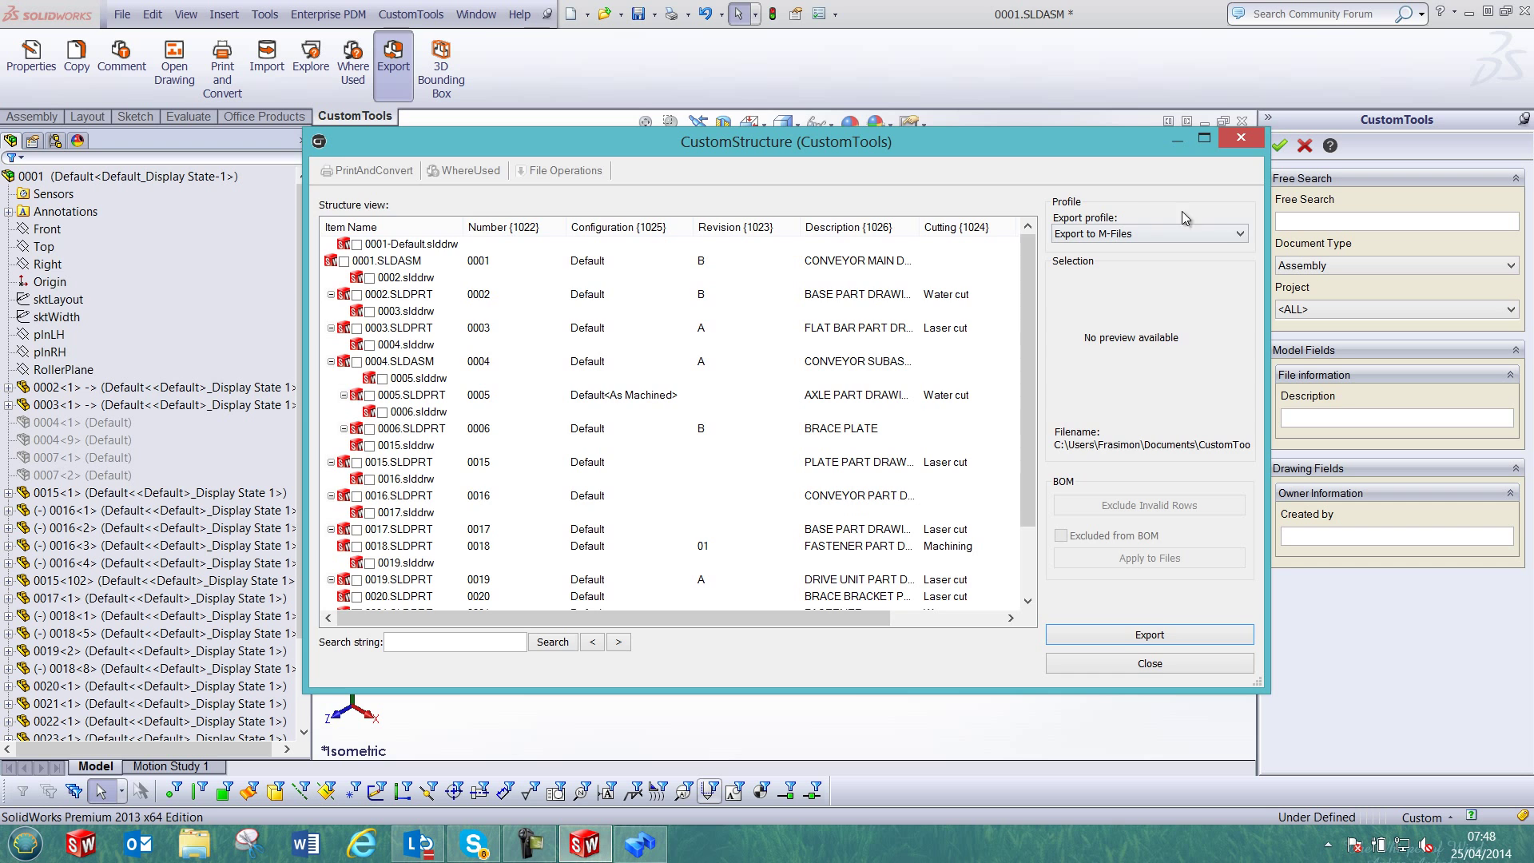
Step: Close the CustomStructure window and review the CustomTools properties of component 0002<1>
click(1251, 140)
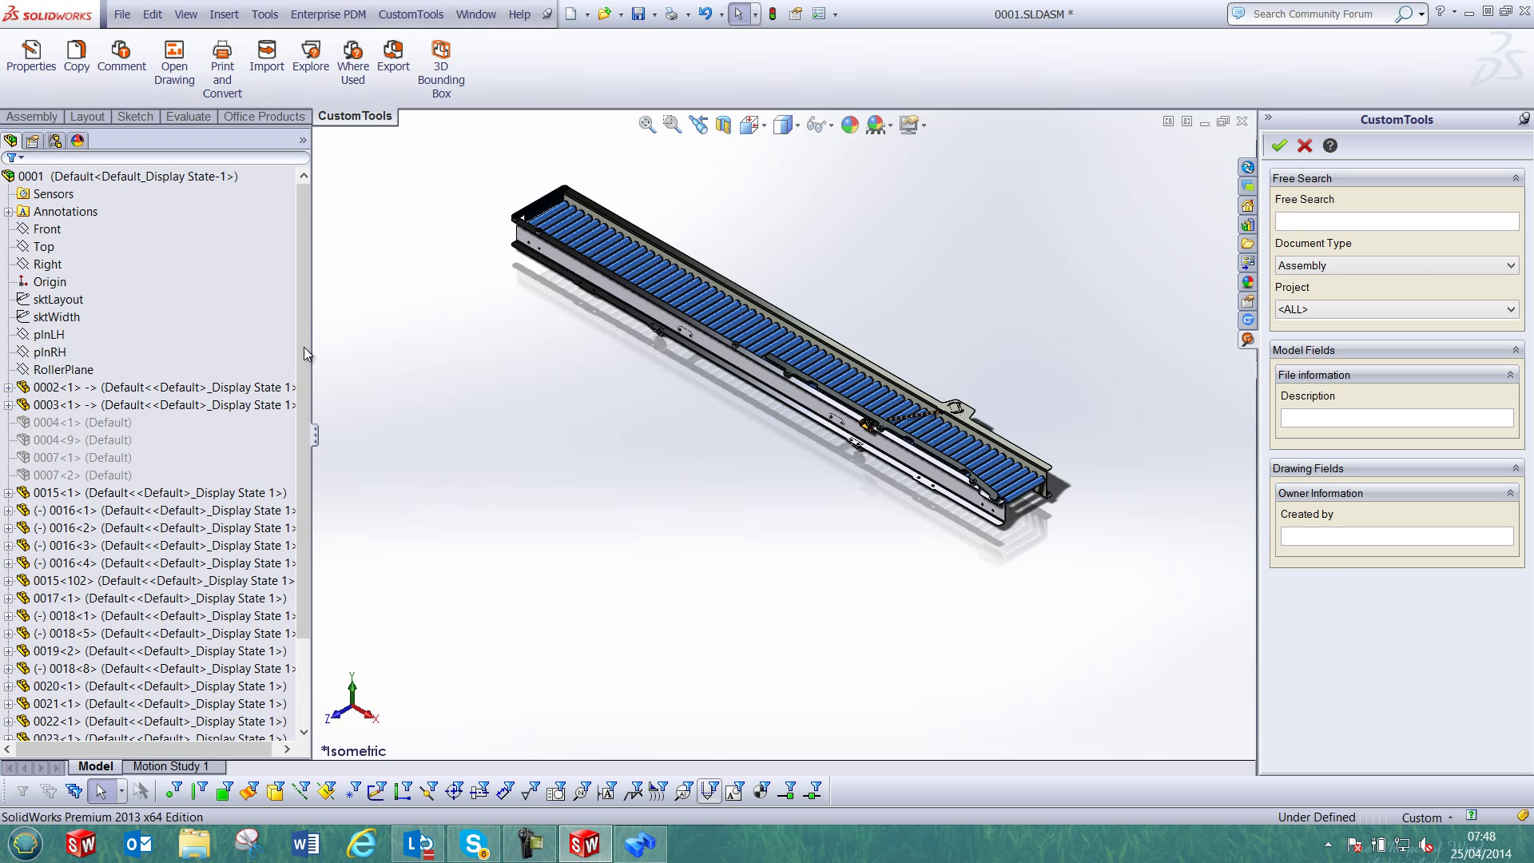
click(64, 387)
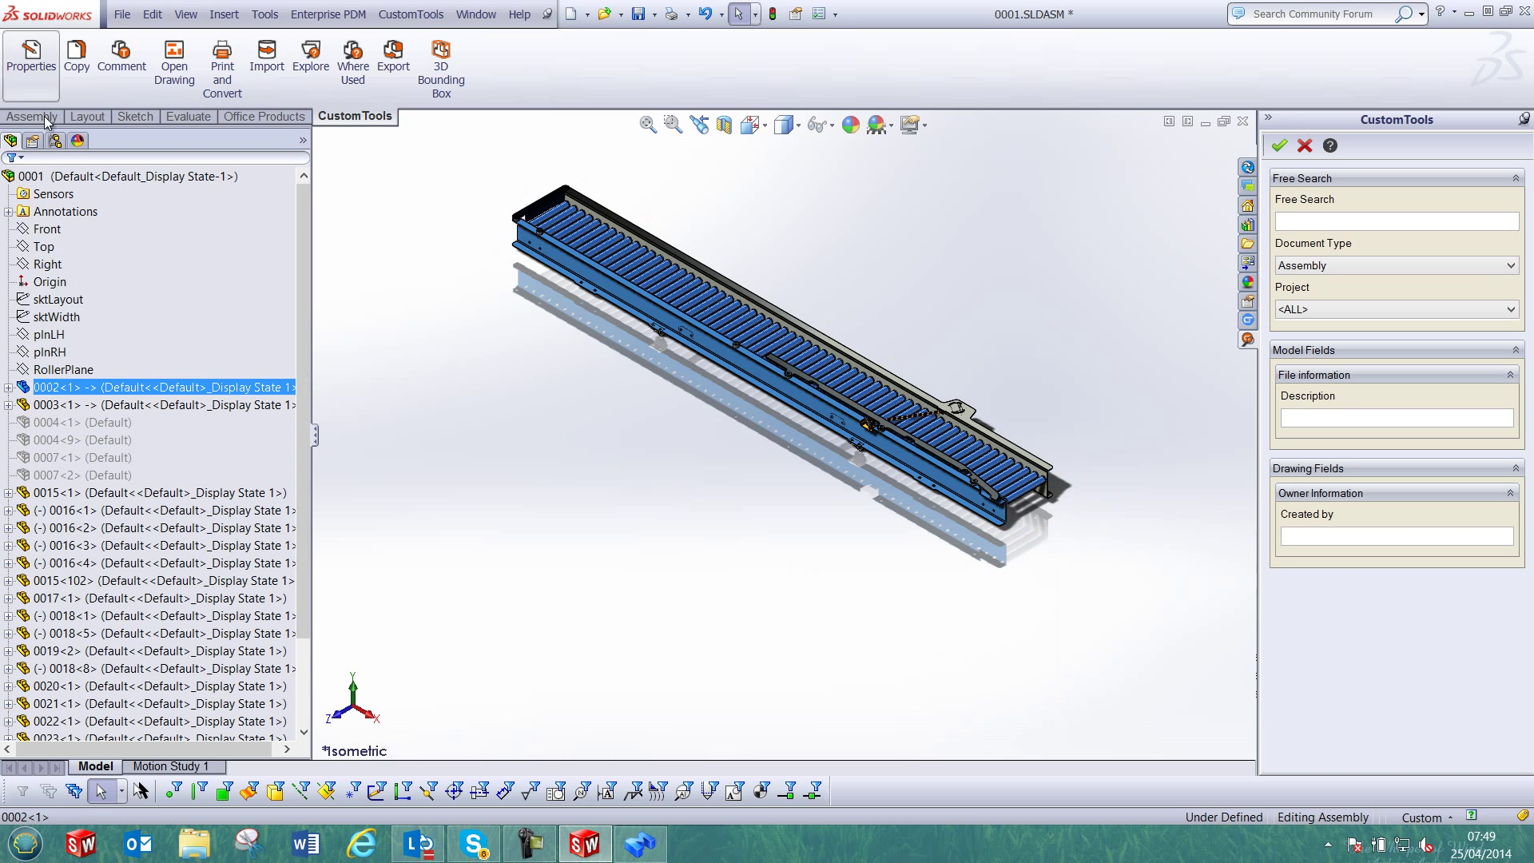
click(38, 69)
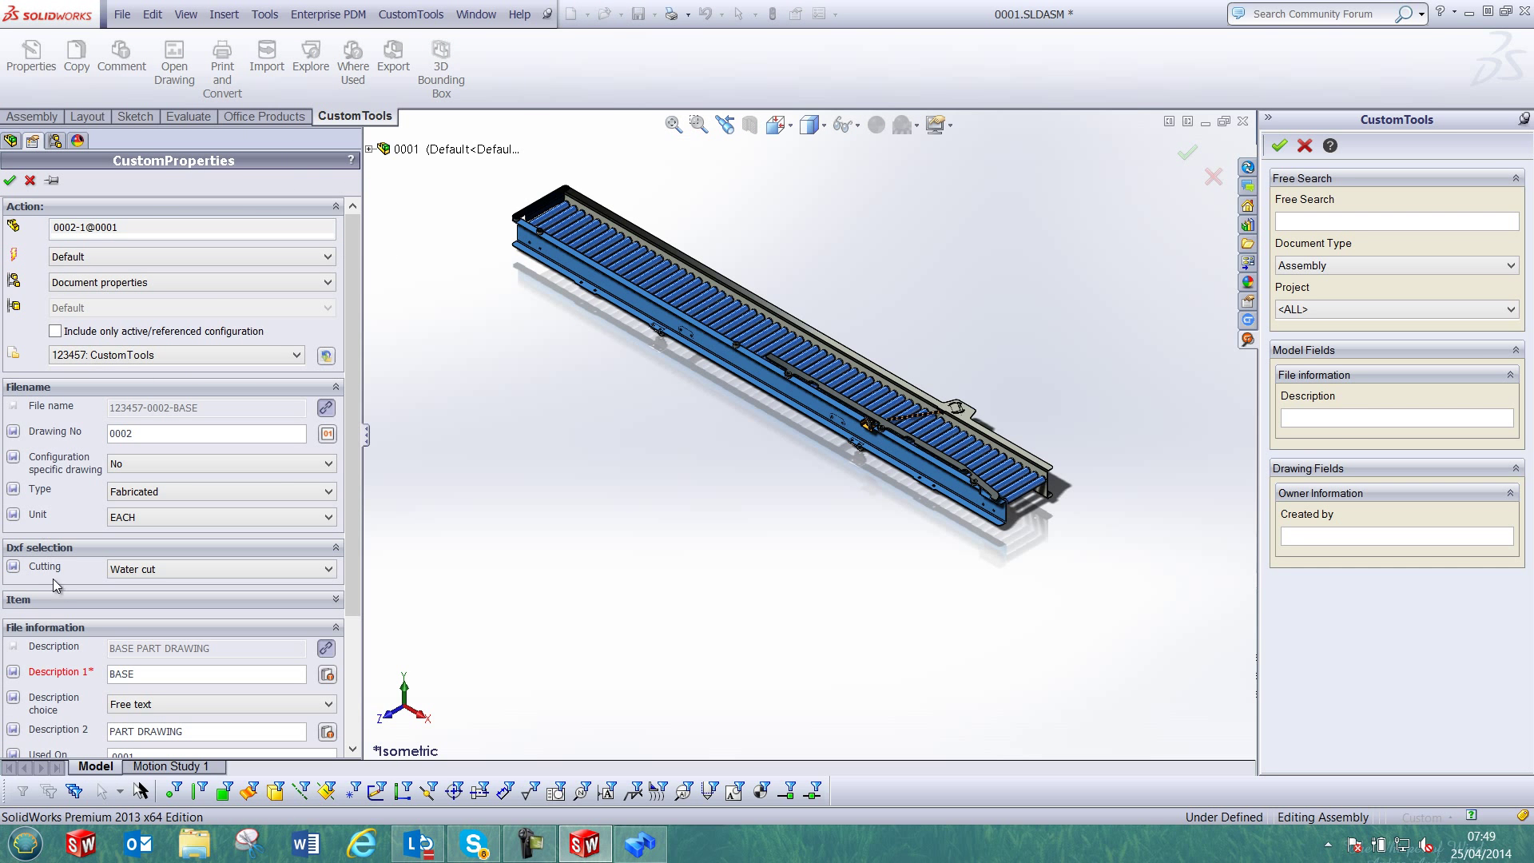
scroll(339, 349, down, 4)
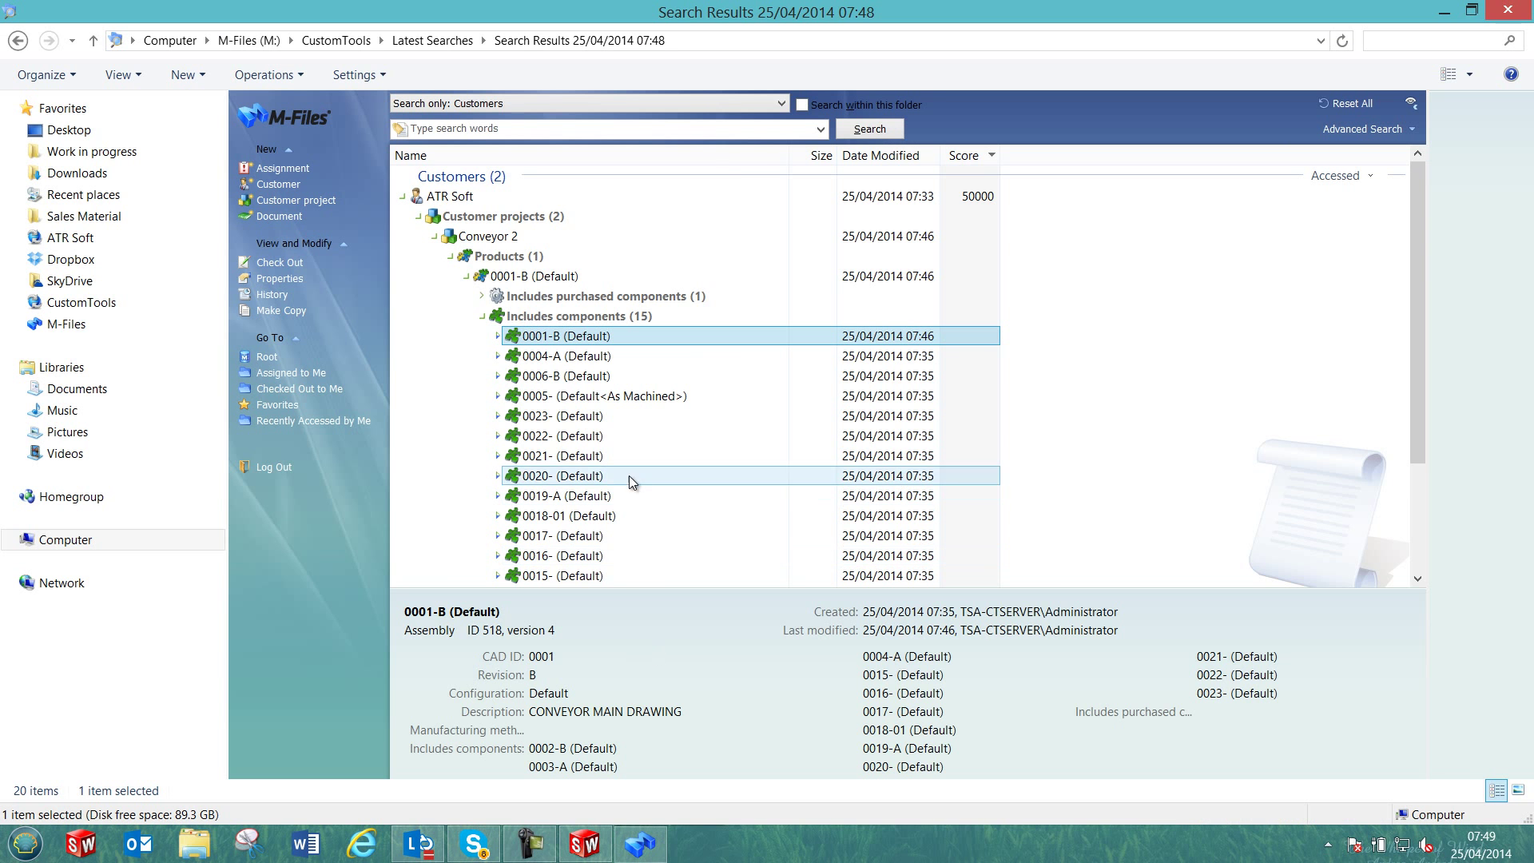
Step: Show part 0002-B's metadata: description BASE PART DRAWING, manufacturing method Water cut
drag(1415, 244, 1412, 330)
click(555, 496)
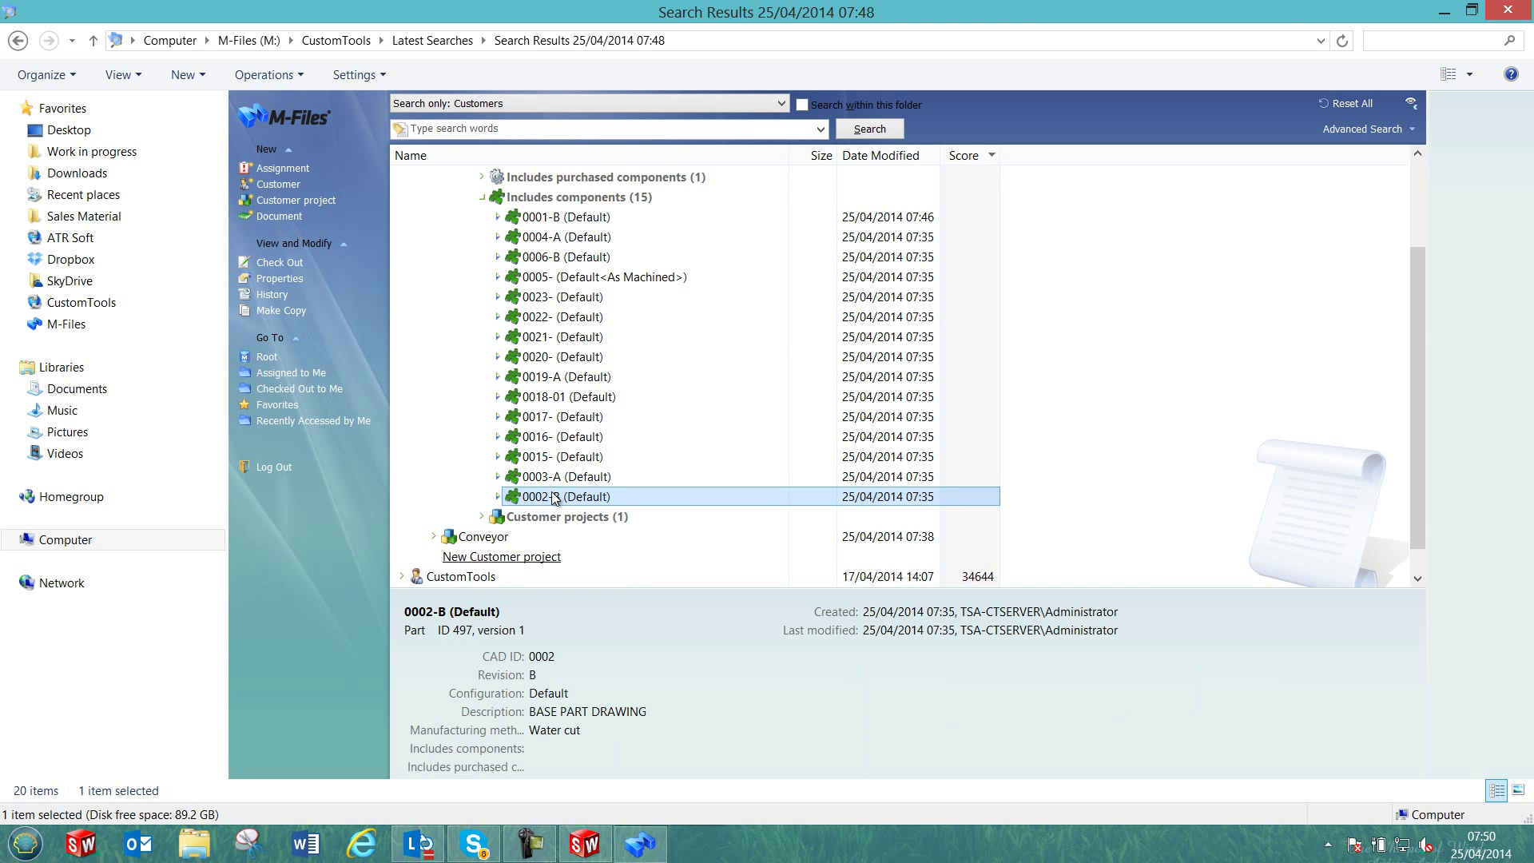